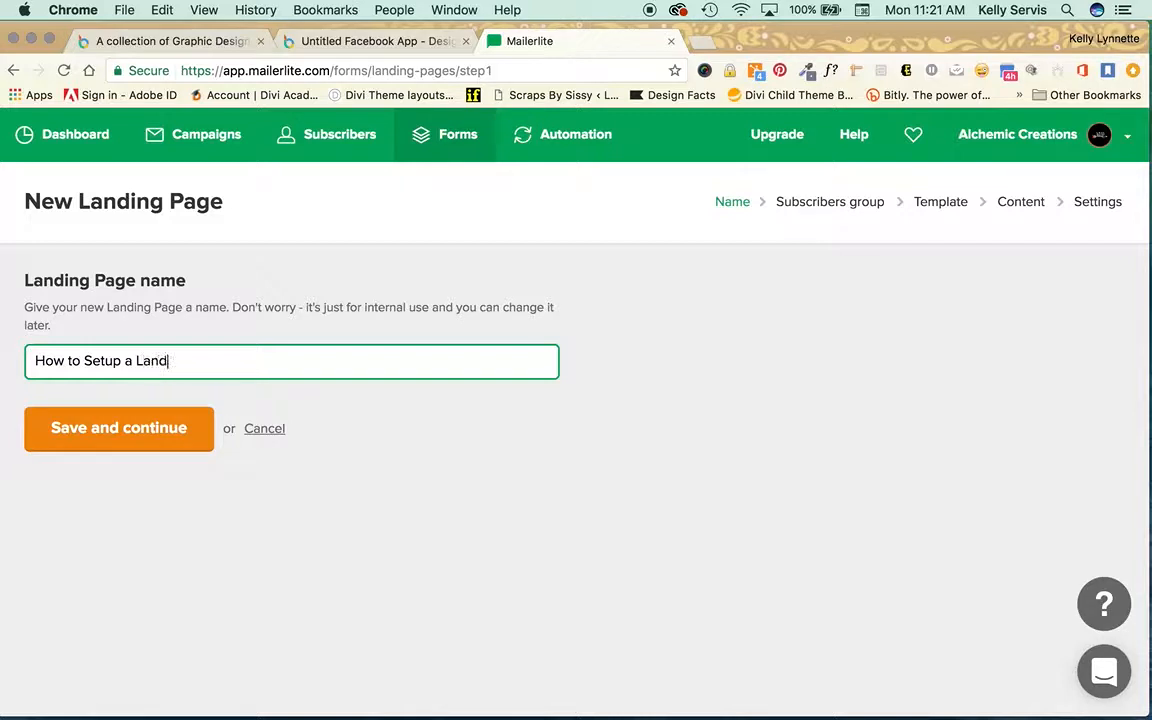
- Name the landing page "Free Webinar: How to Setup a Landing Page in MailerLite" and save the name
text(Page in MailerLite)
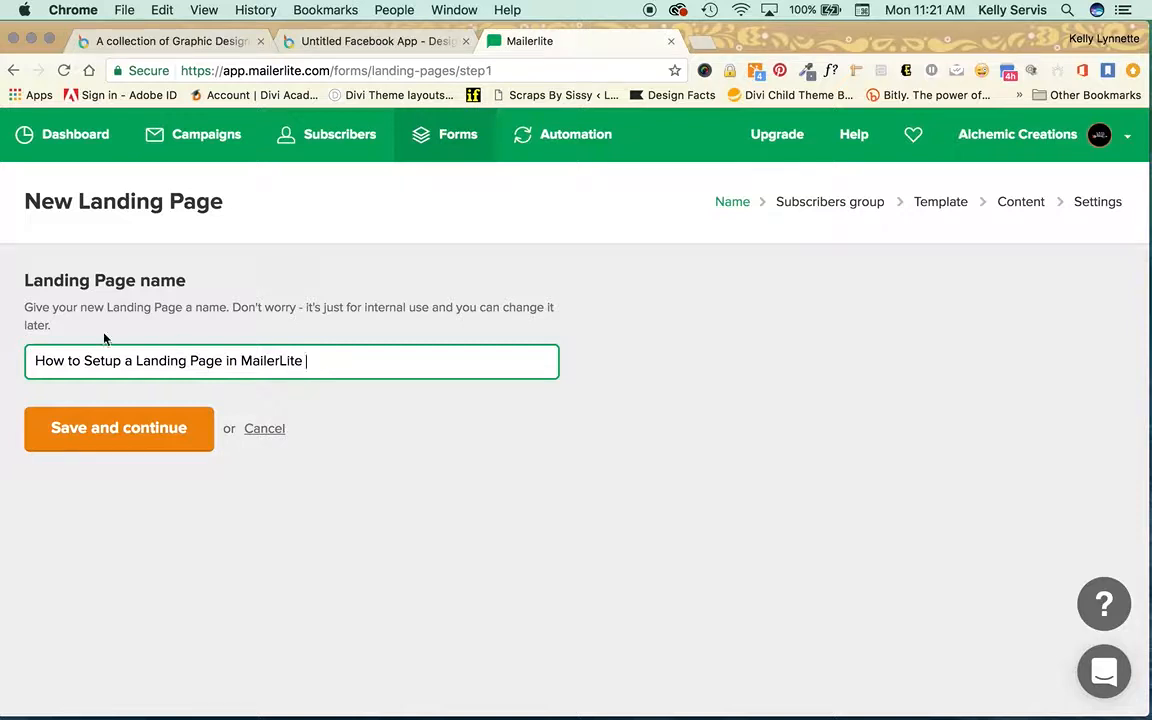
click(31, 360)
text(Free W)
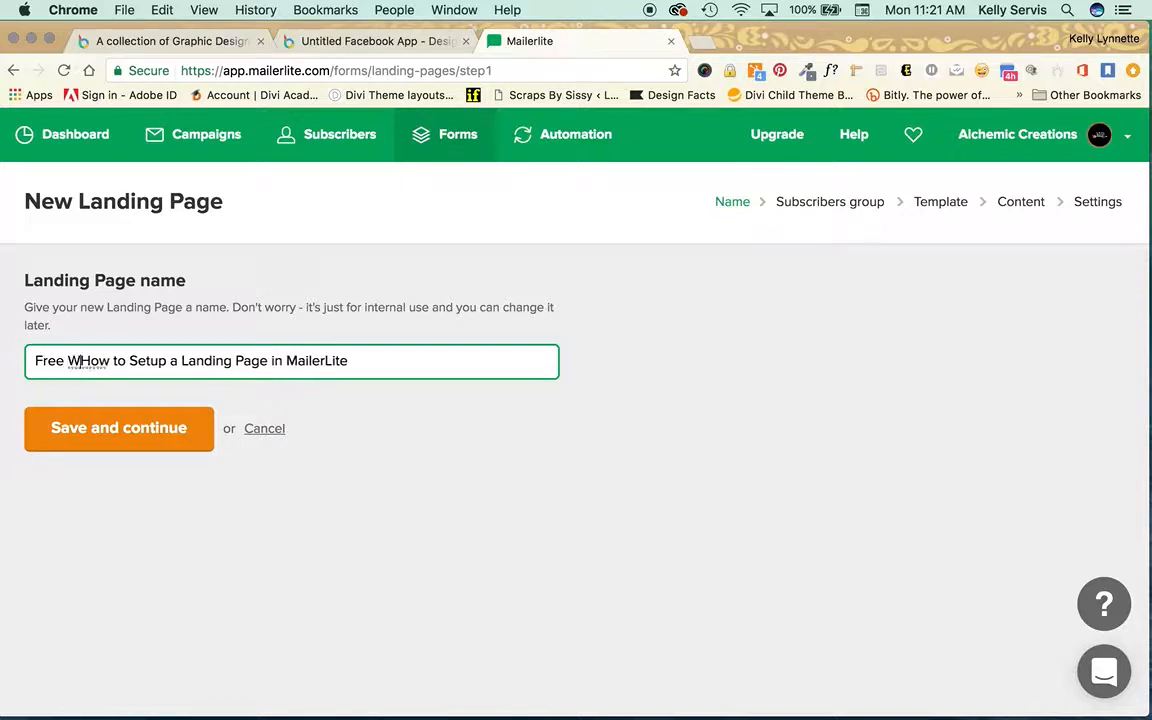
text(ebinar:)
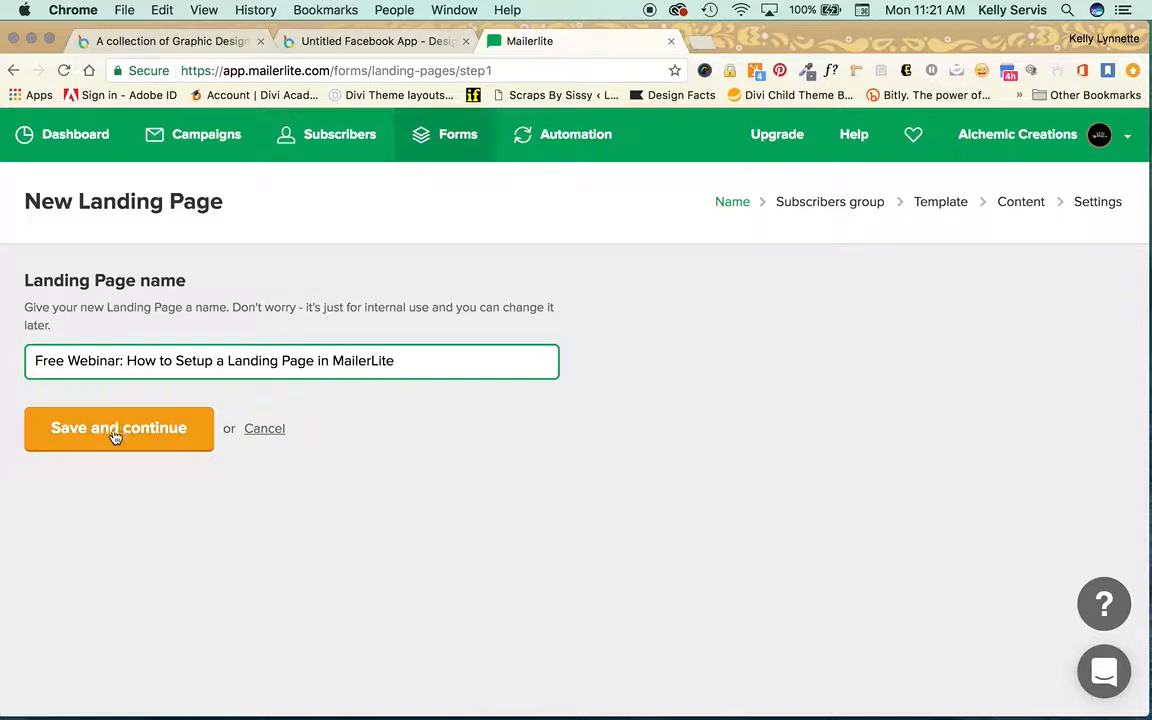
click(115, 432)
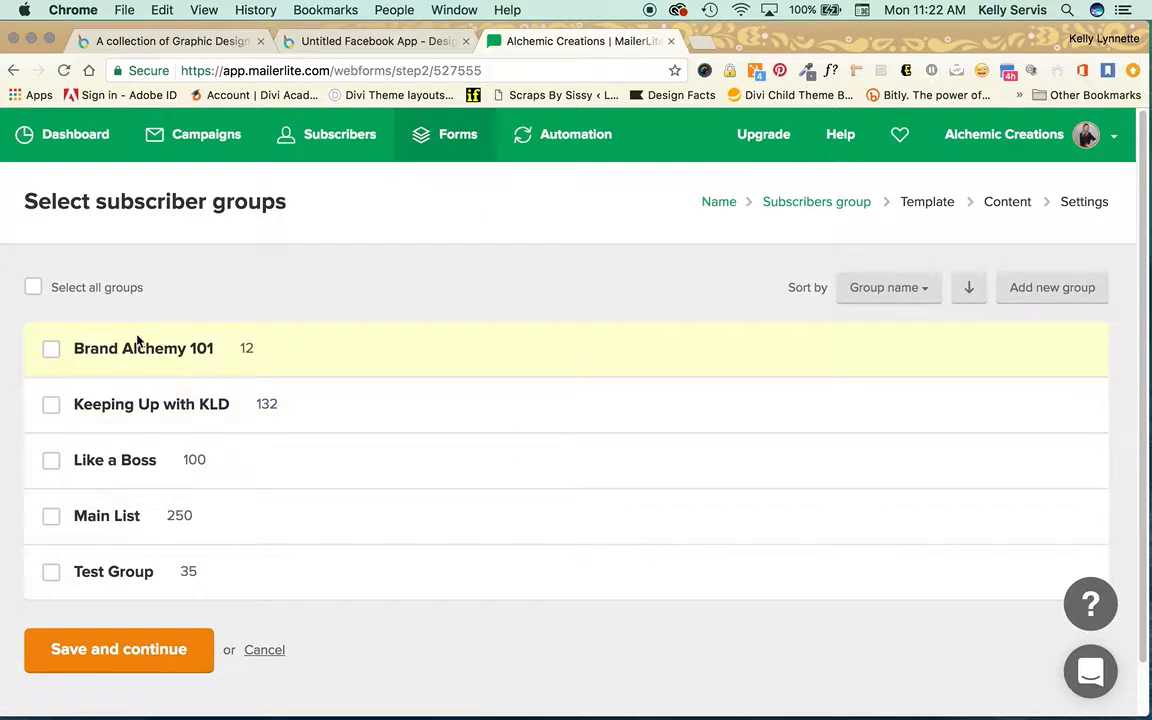
- Assign the landing page to the Main List subscriber group and save the choice
click(52, 516)
click(156, 656)
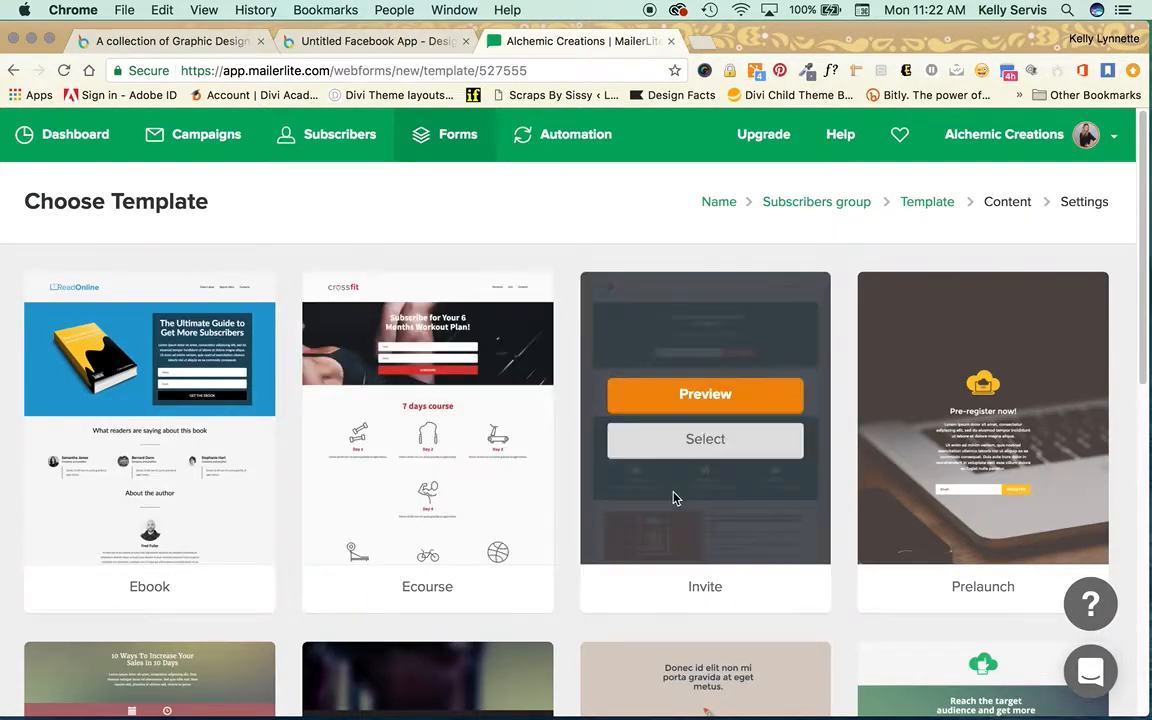
- Browse the landing page templates and select the Webinar template
scroll(673, 497, down, 10)
scroll(673, 497, down, 2)
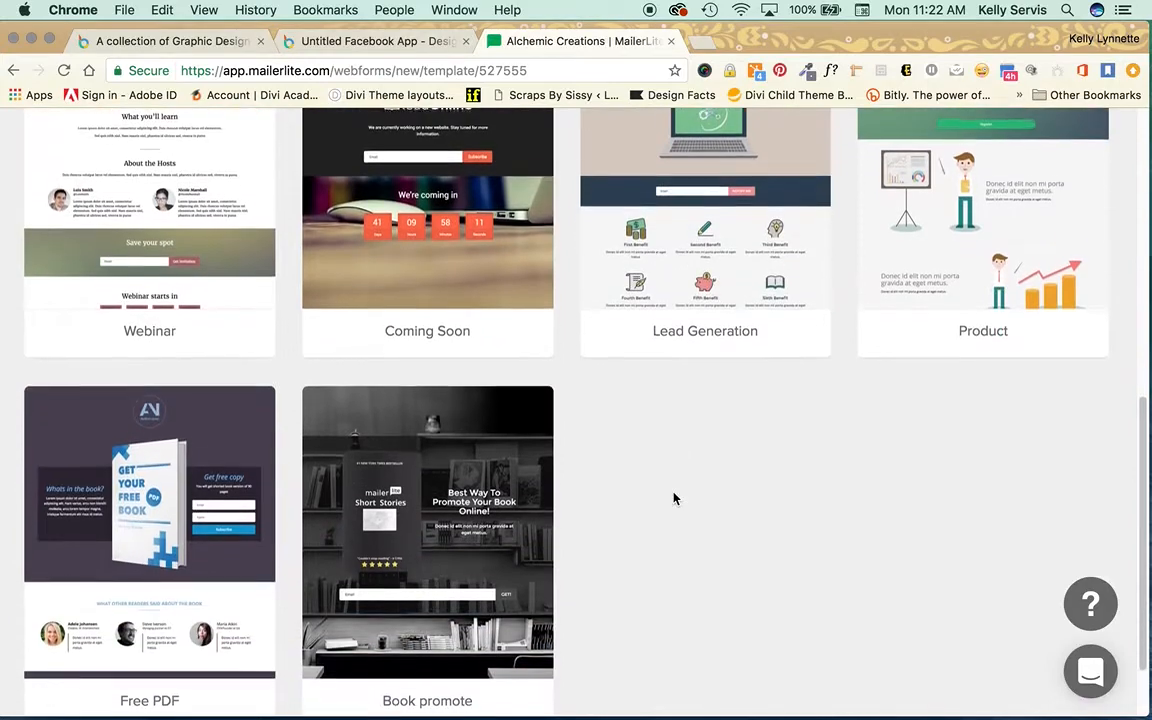
scroll(673, 497, up, 6)
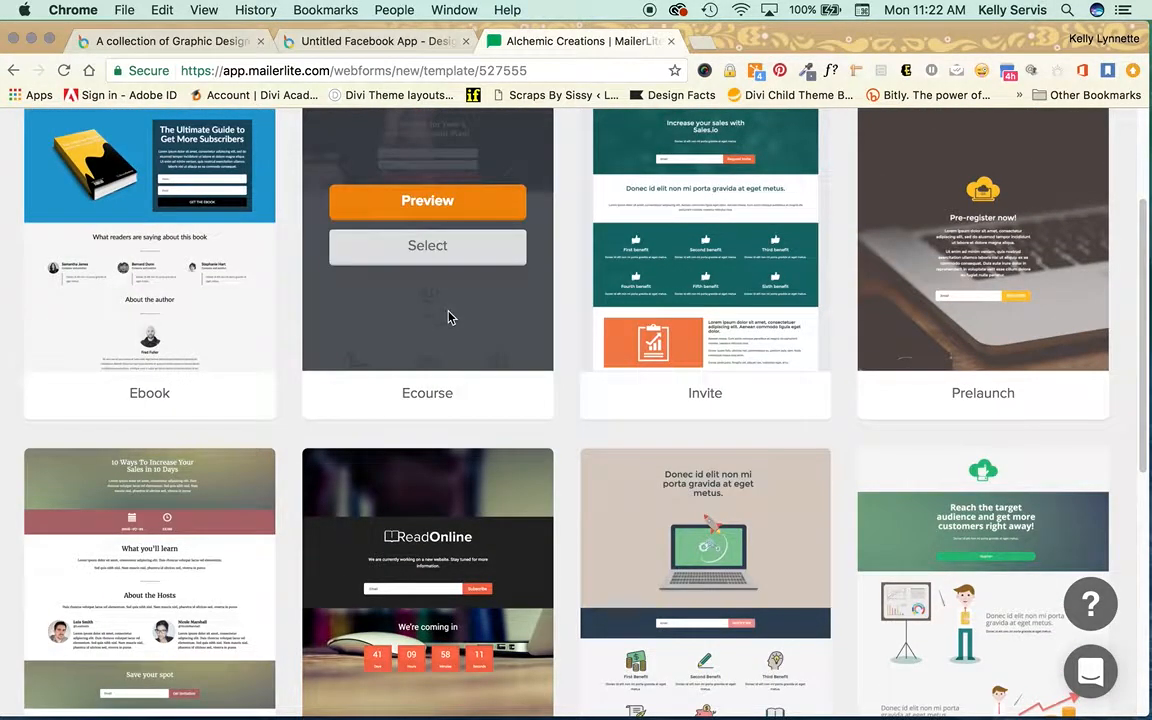
scroll(450, 314, up, 2)
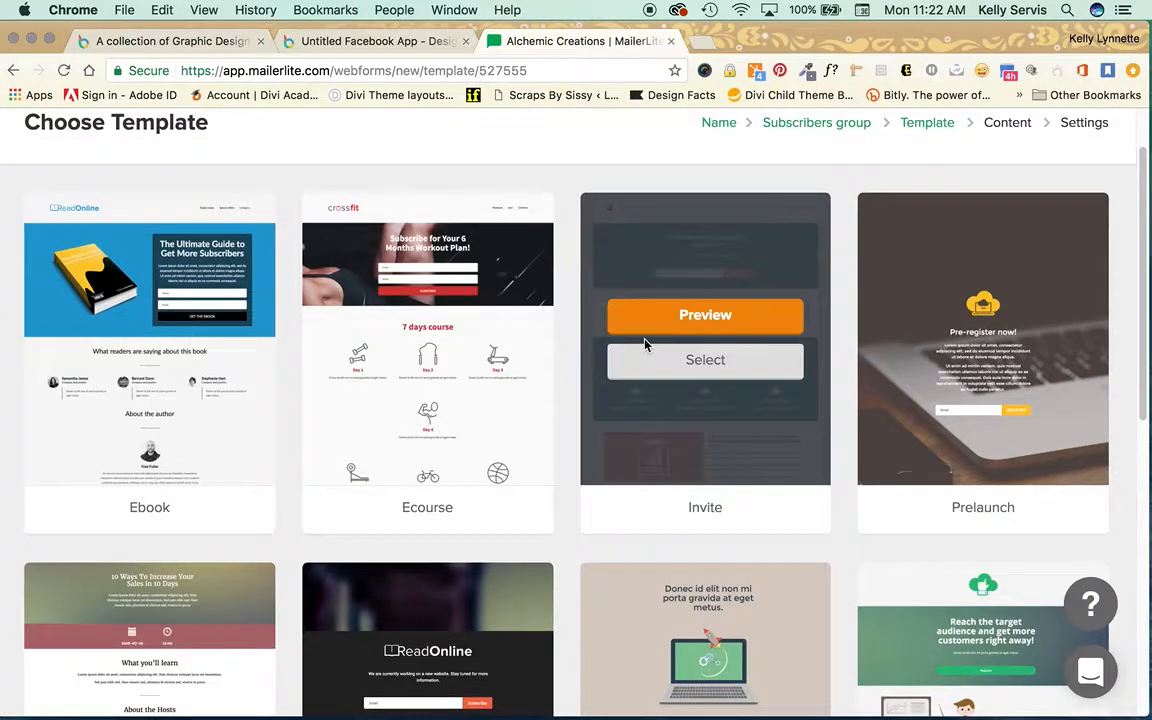
scroll(882, 373, down, 3)
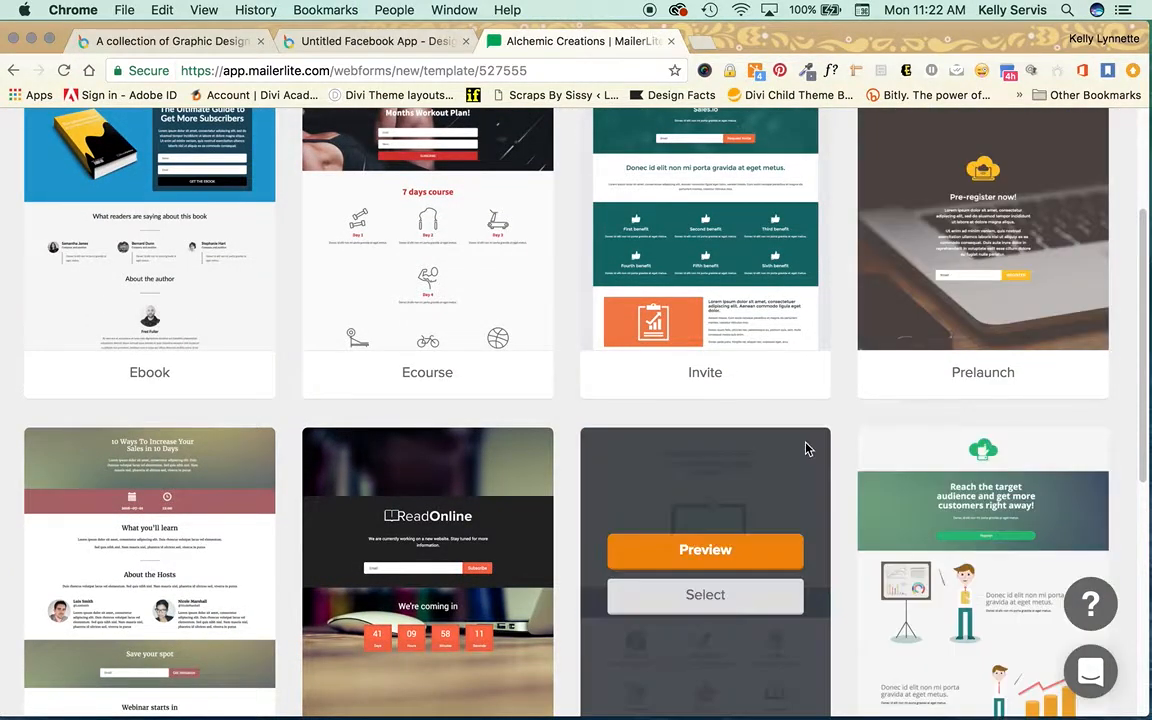
scroll(806, 450, down, 3)
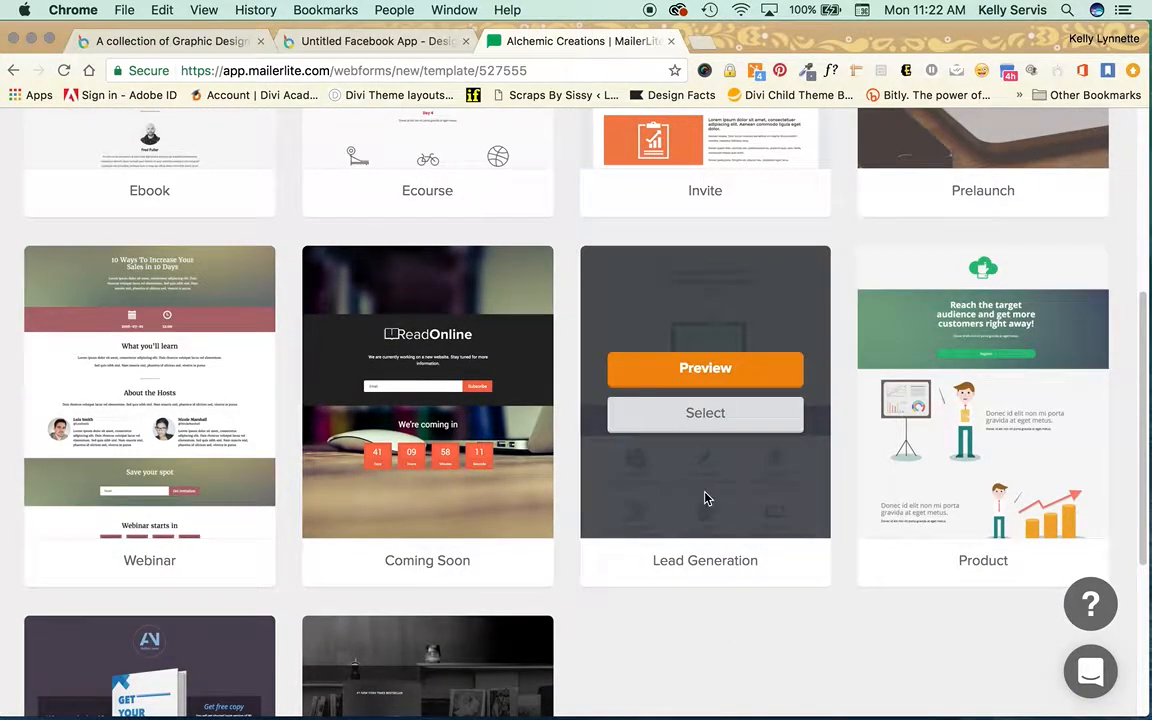
scroll(972, 487, down, 5)
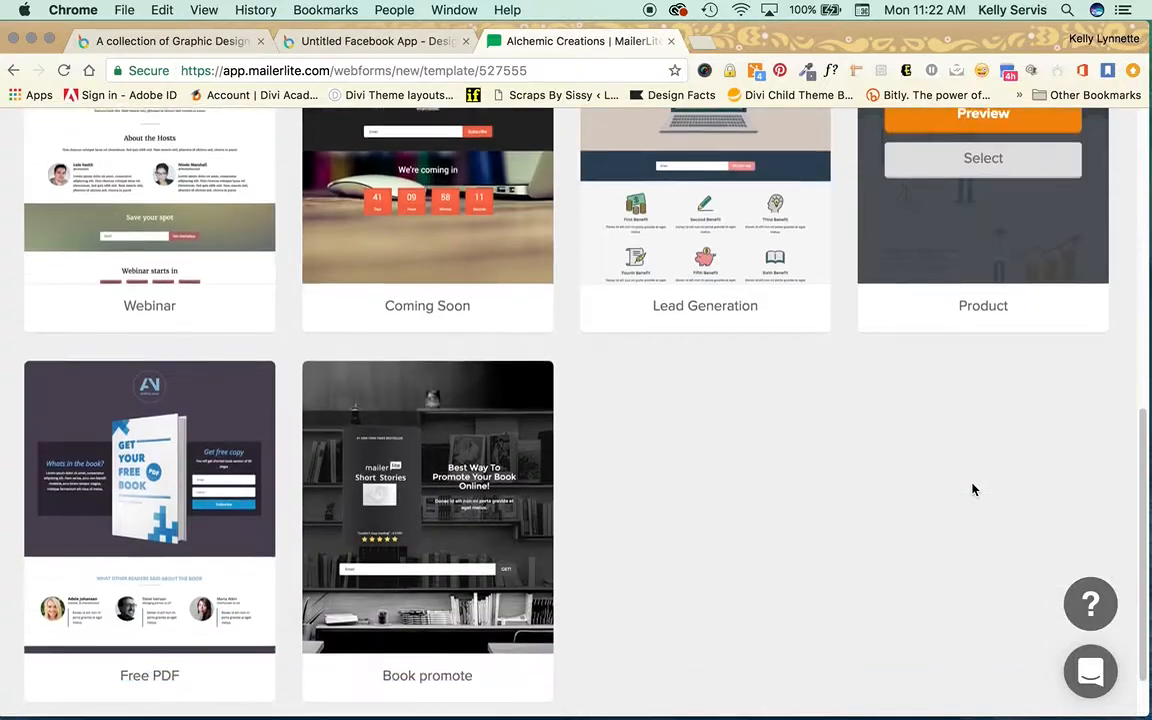
scroll(697, 465, up, 4)
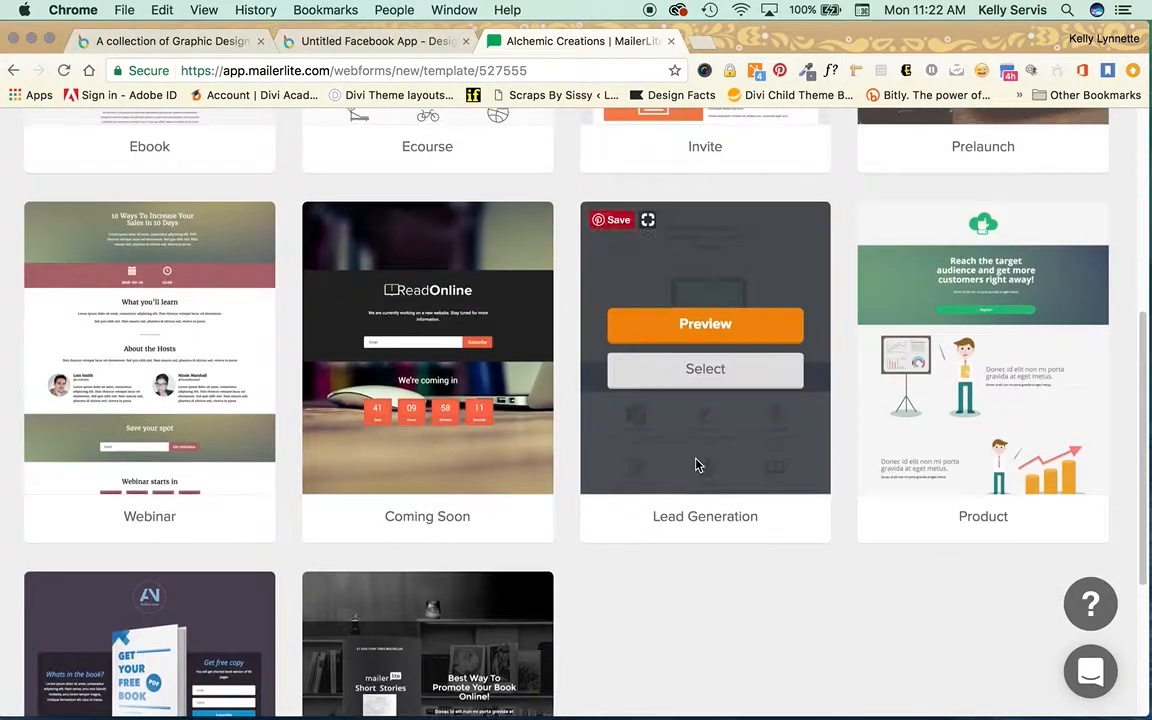
scroll(697, 465, up, 3)
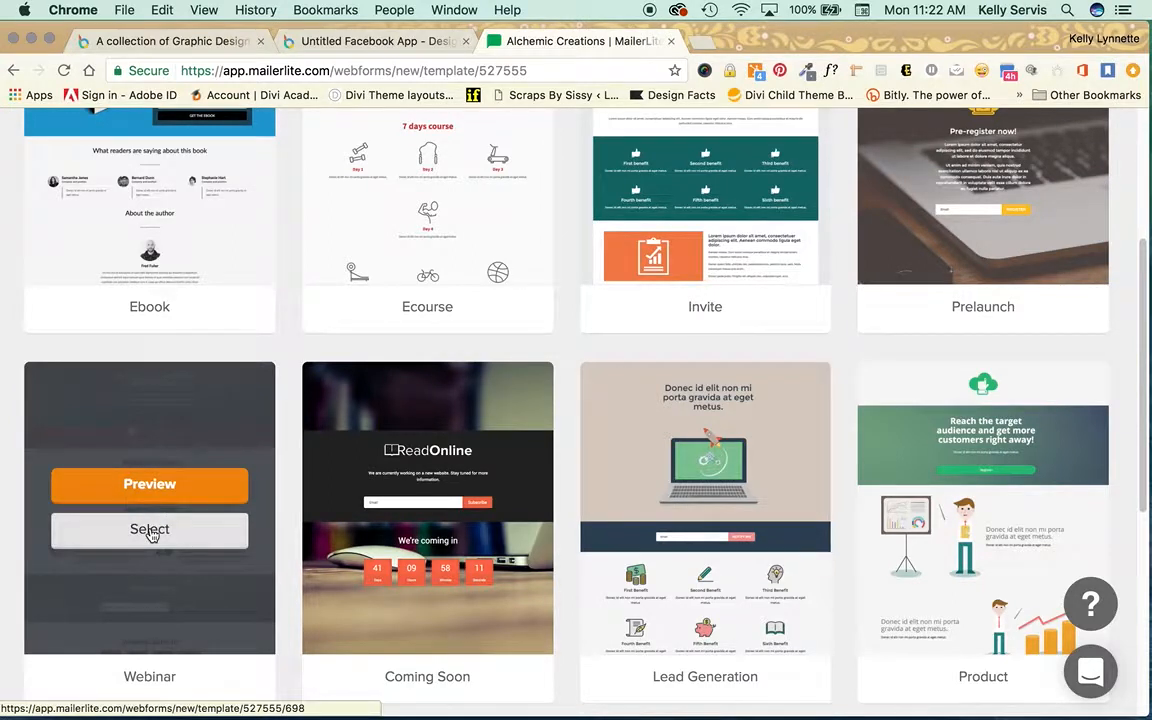
click(150, 530)
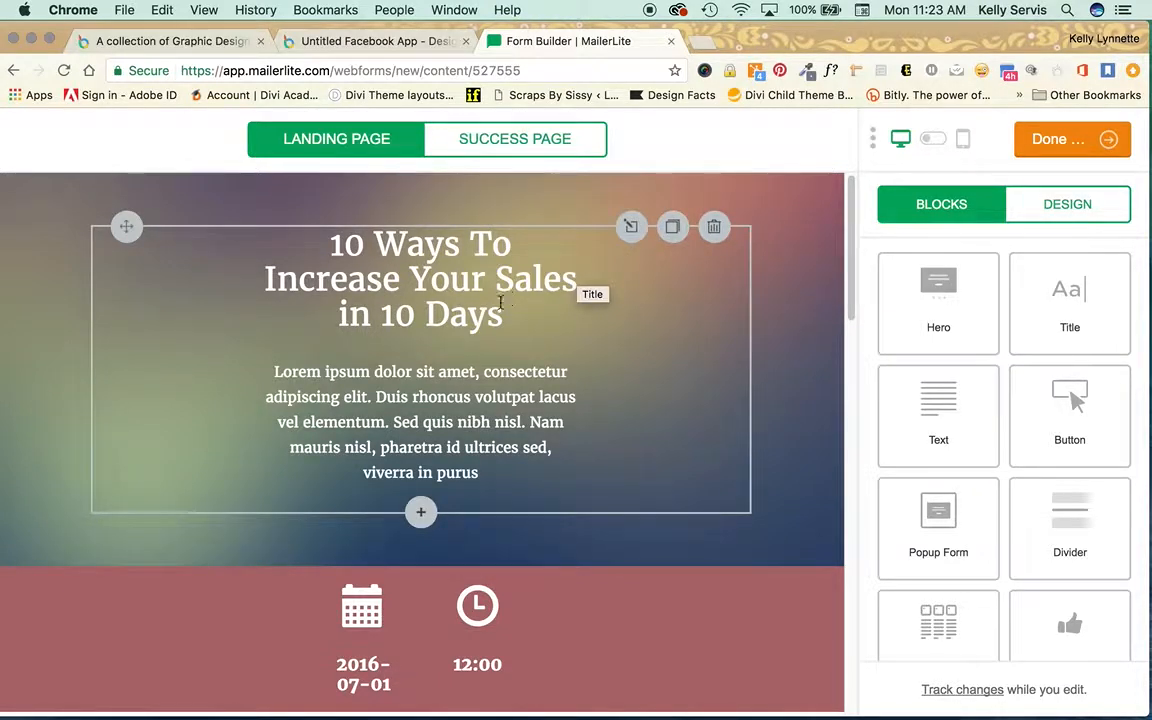
- Open the hero block's content settings and add the existing Brand Alchemy 101 image from the file manager
click(435, 292)
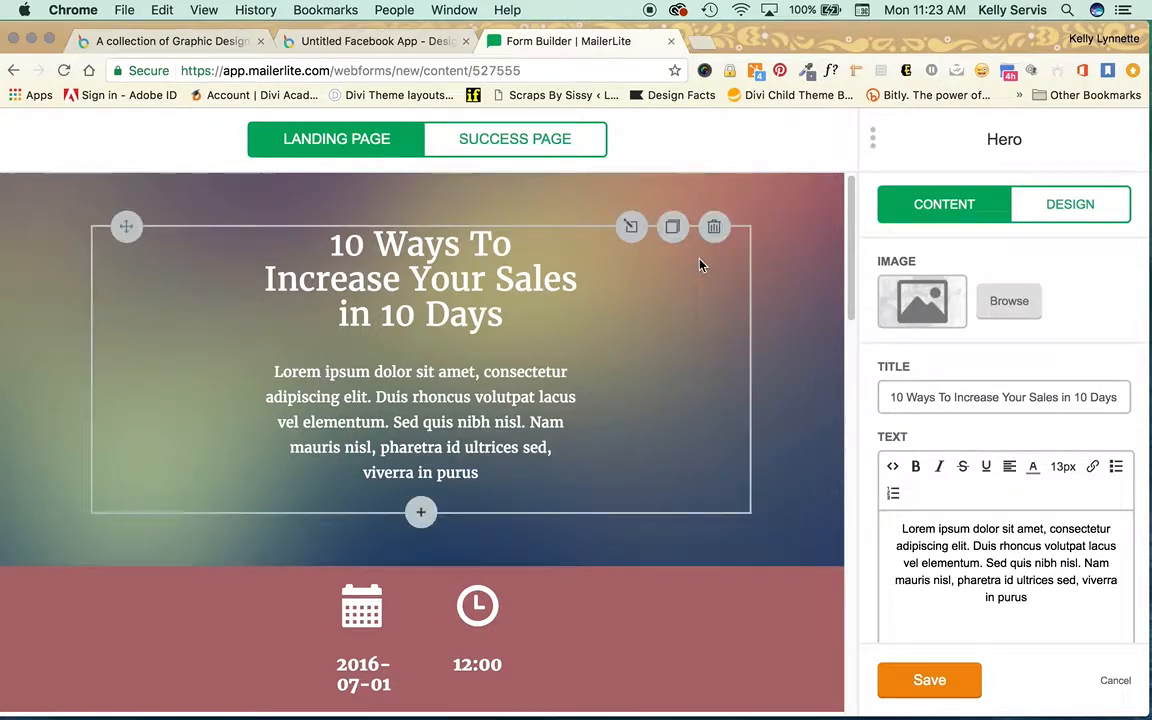
click(637, 232)
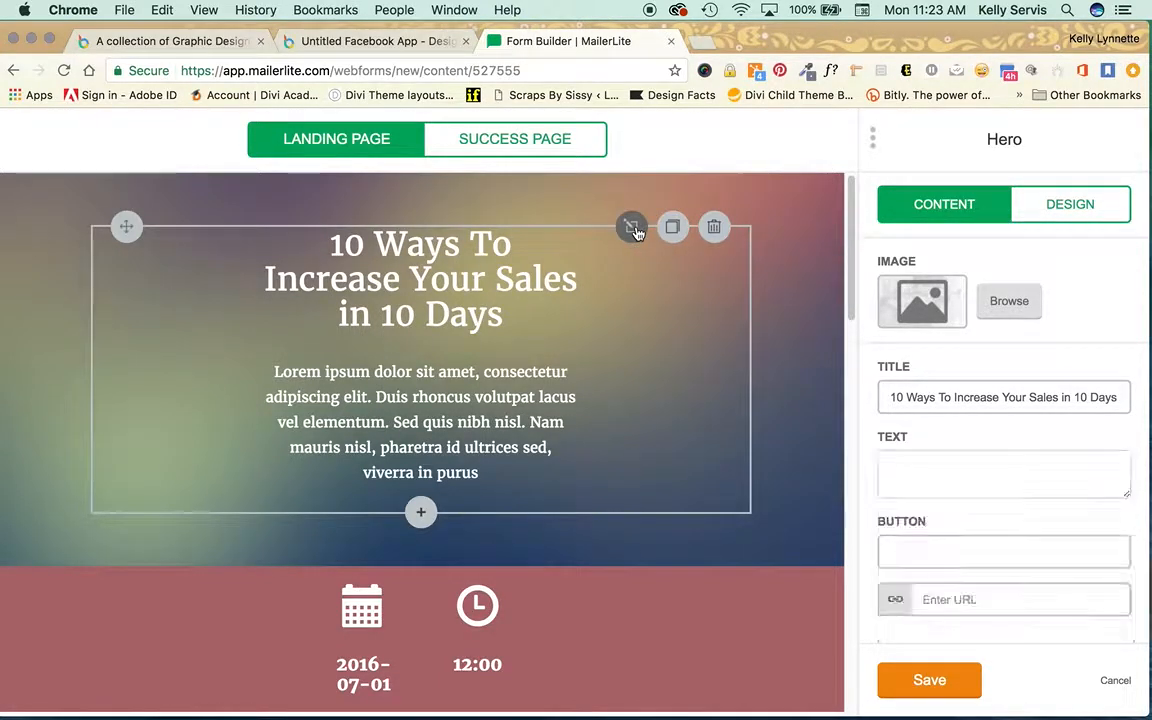
click(950, 397)
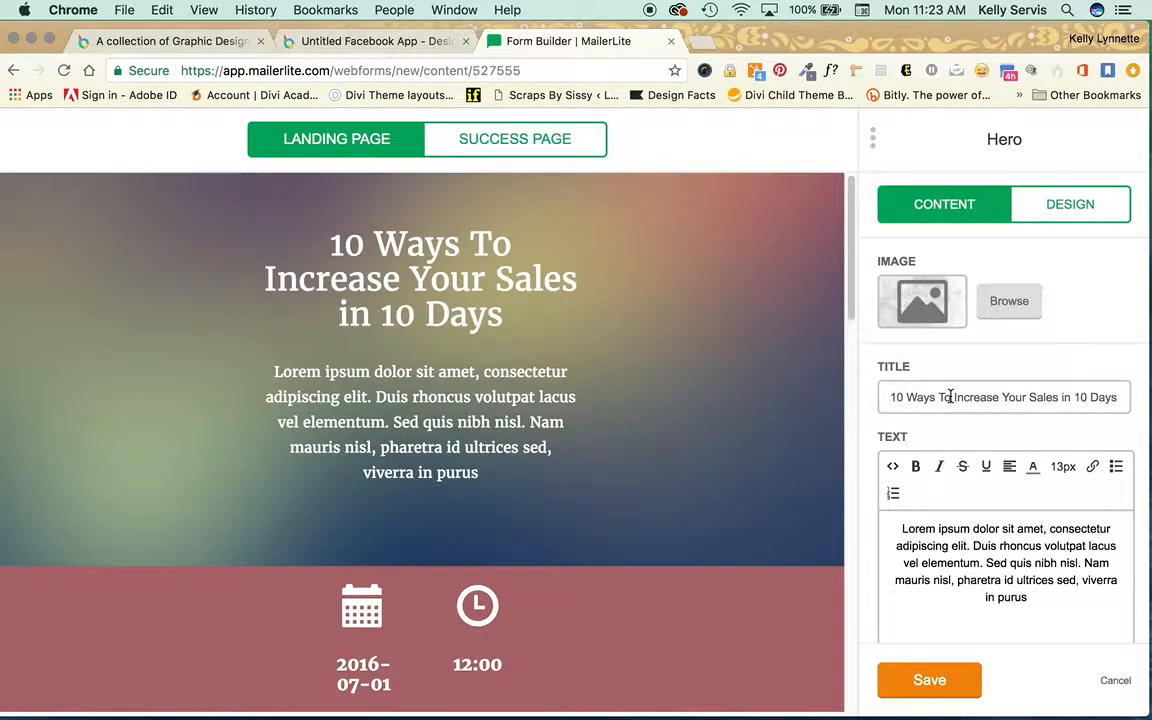
scroll(928, 505, down, 1)
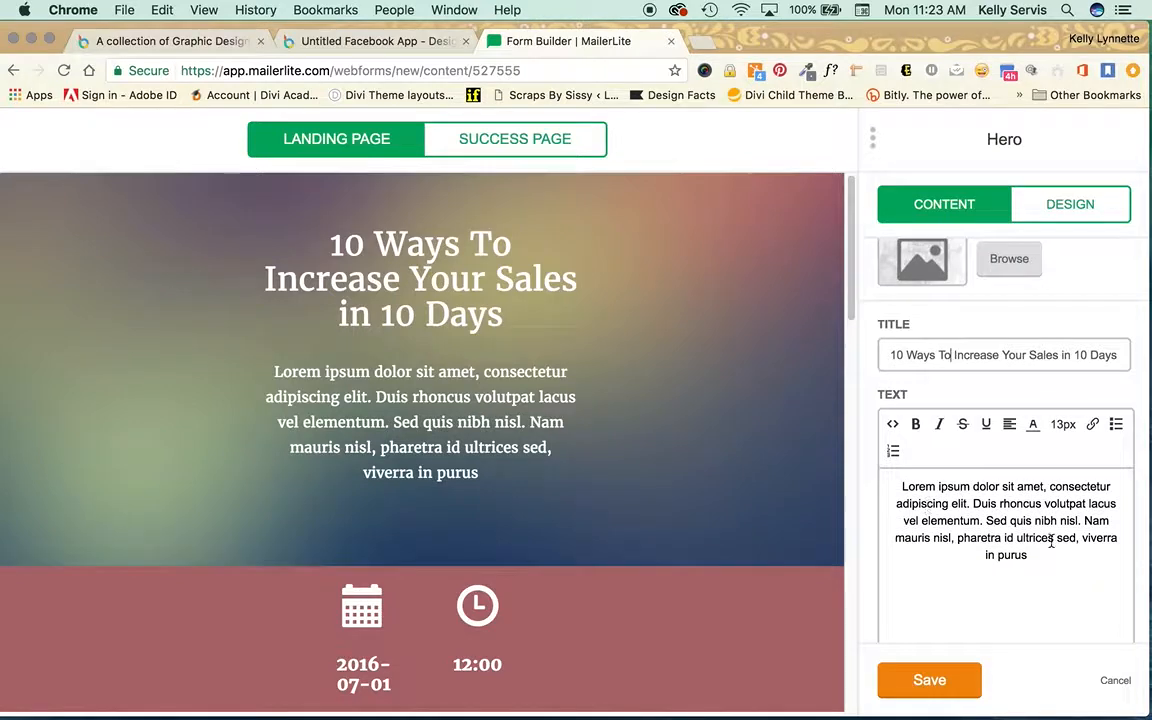
drag(1051, 541, 882, 483)
scroll(1035, 460, up, 1)
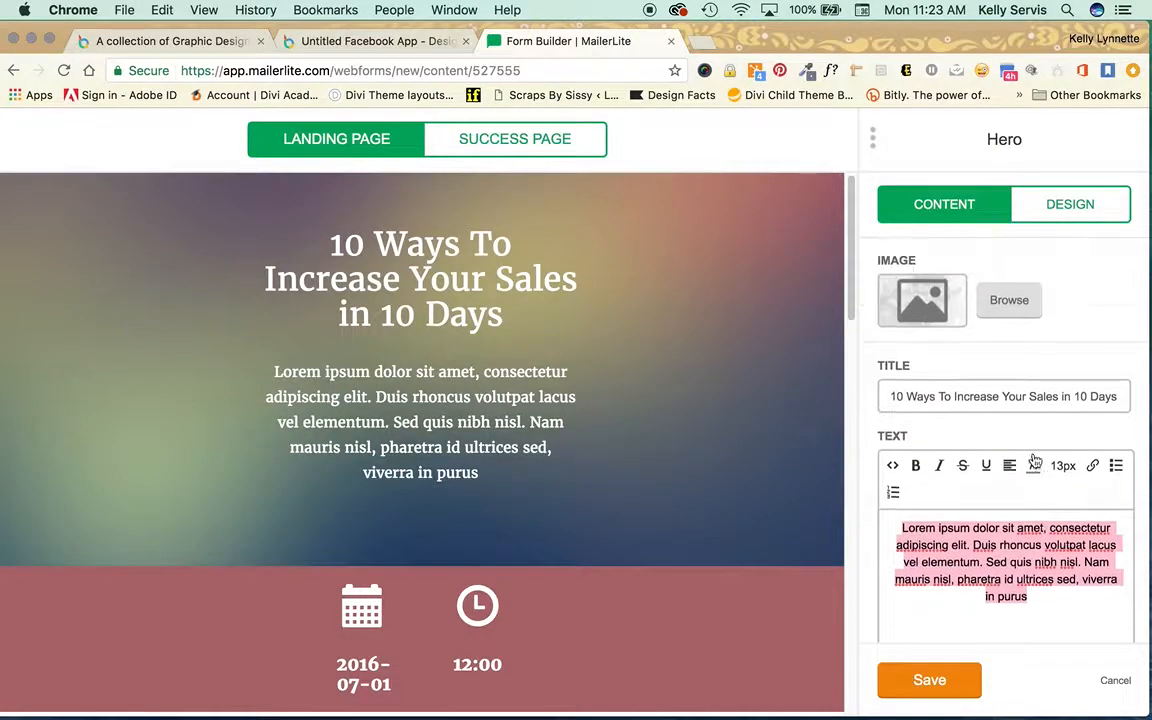
click(937, 313)
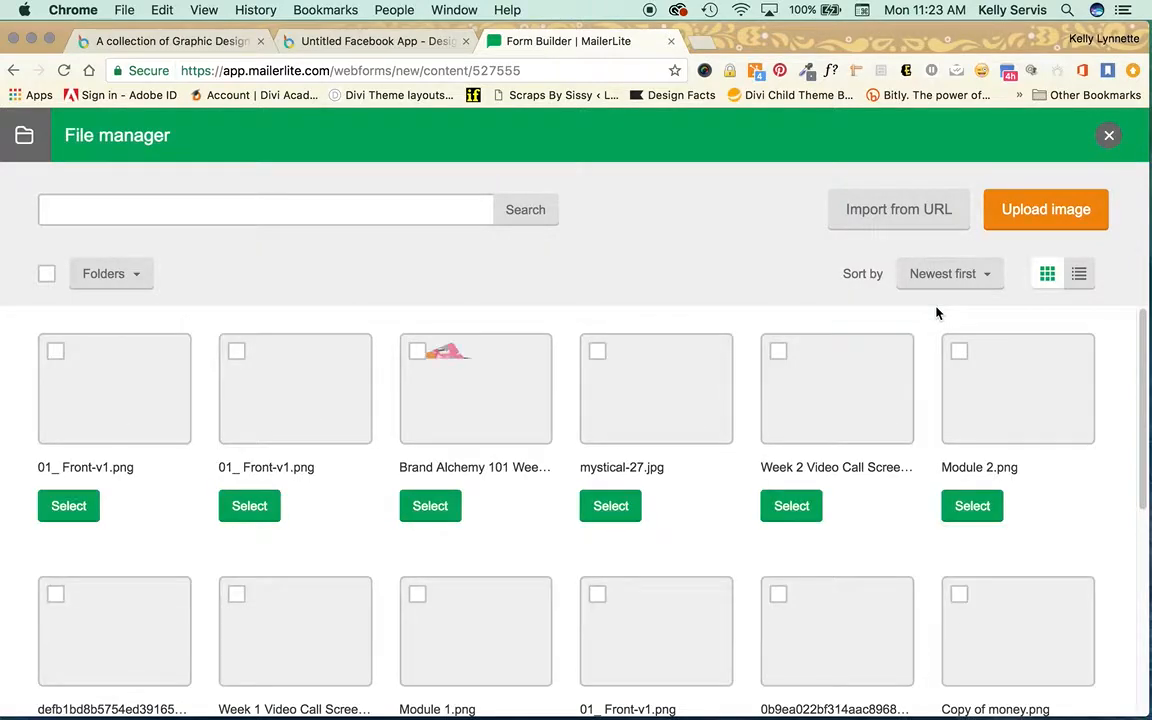
click(429, 507)
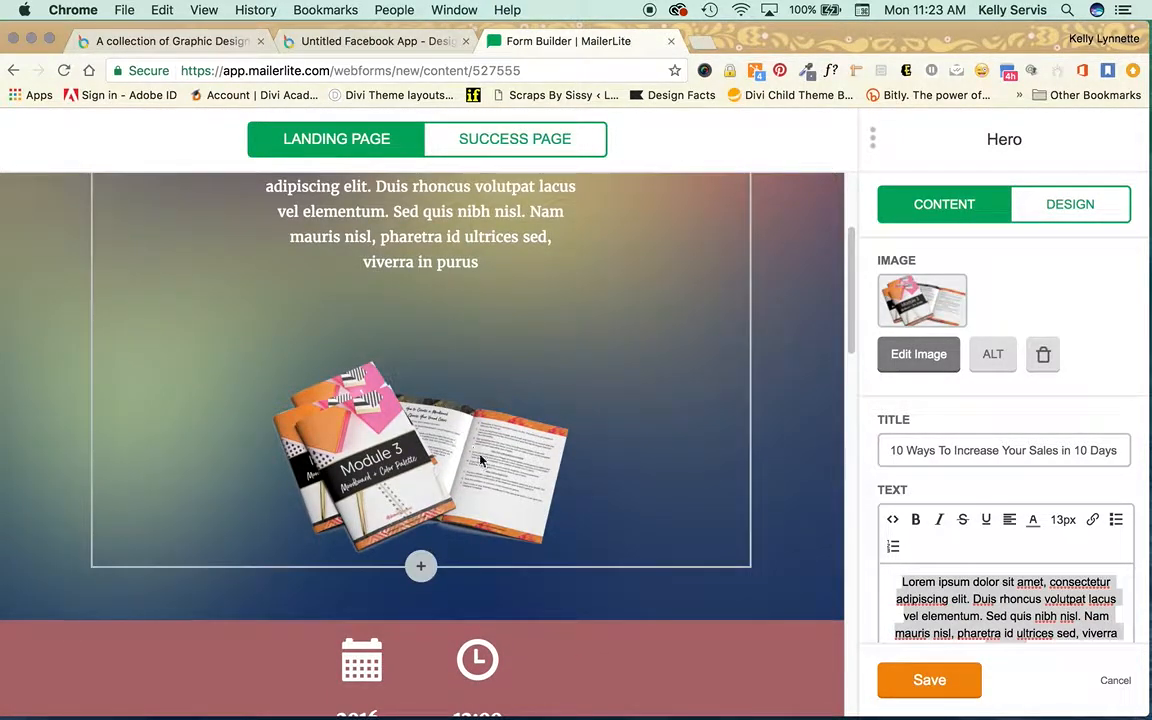
scroll(432, 437, up, 5)
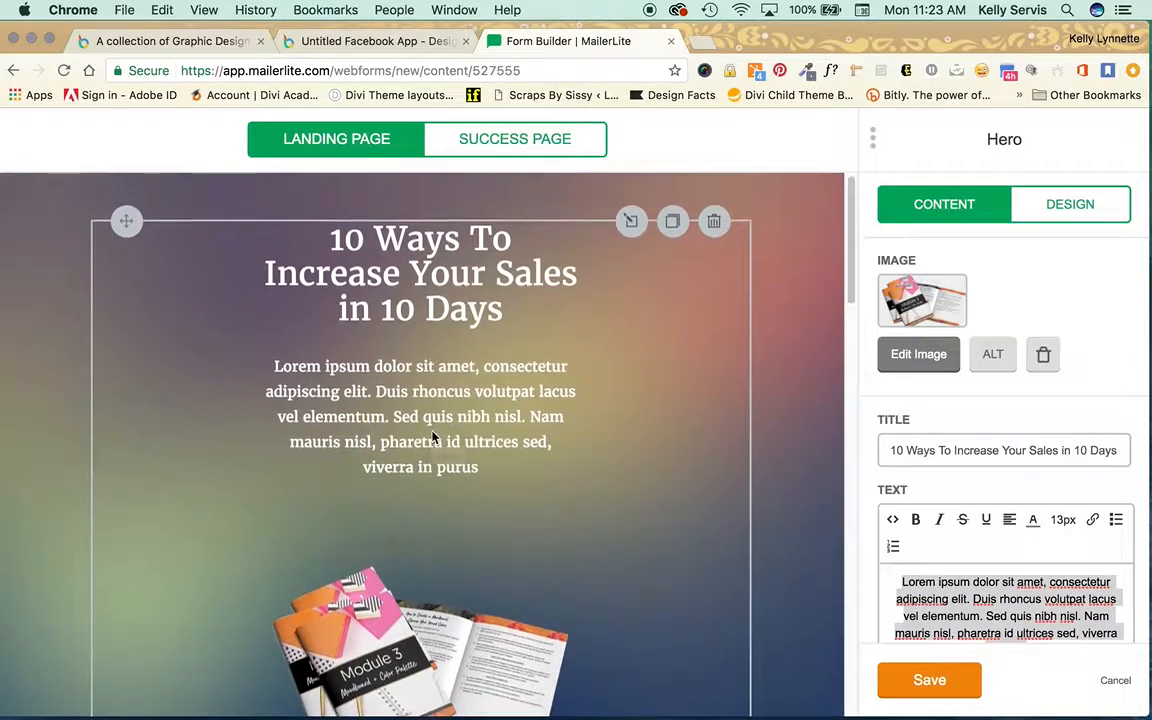
scroll(420, 553, down, 3)
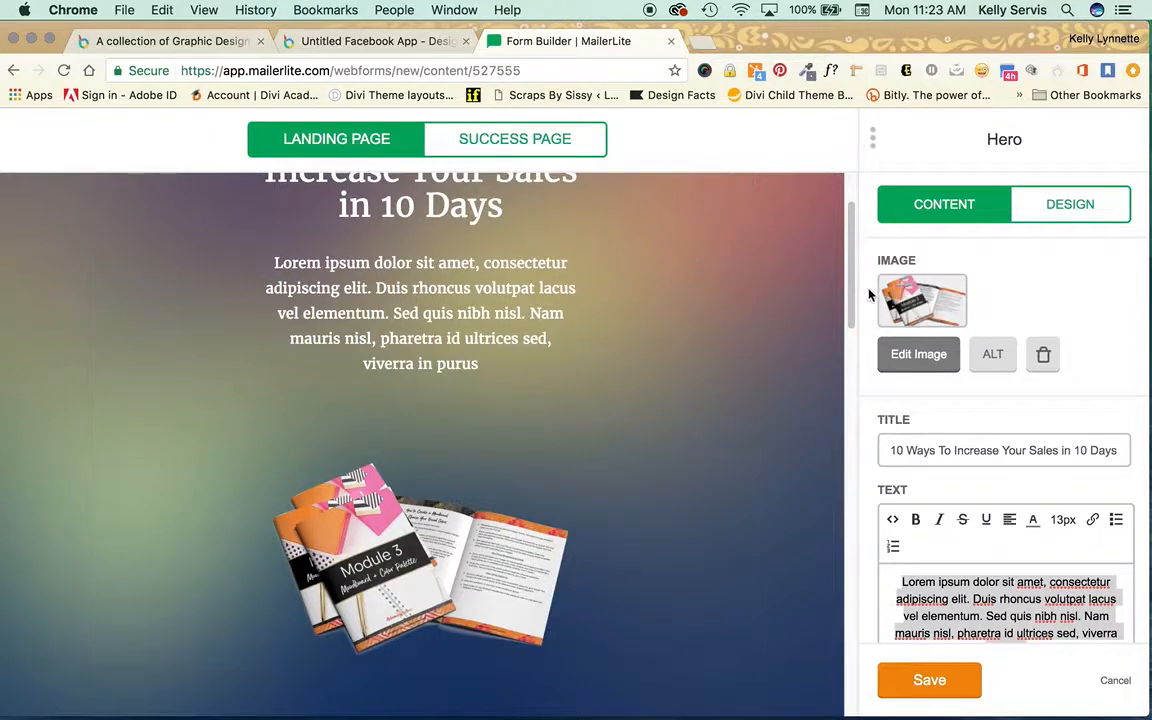
- Review the hero block's margin, style, text and button options, and save the block
click(1090, 207)
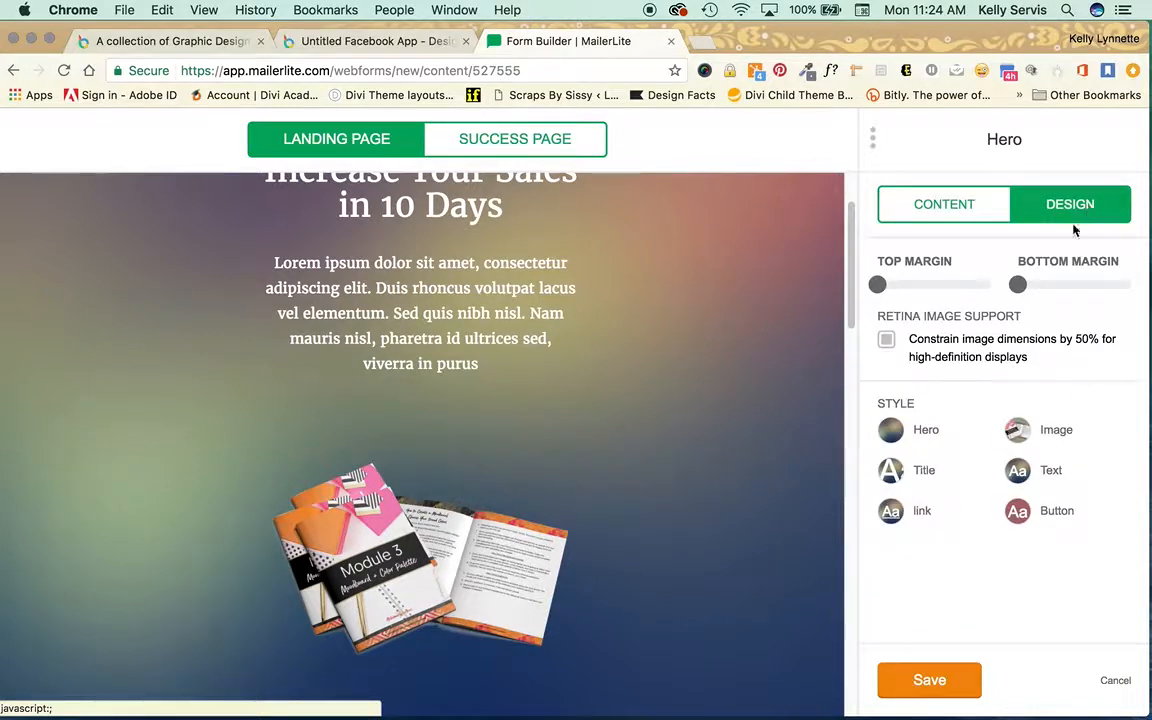
drag(1018, 285, 887, 291)
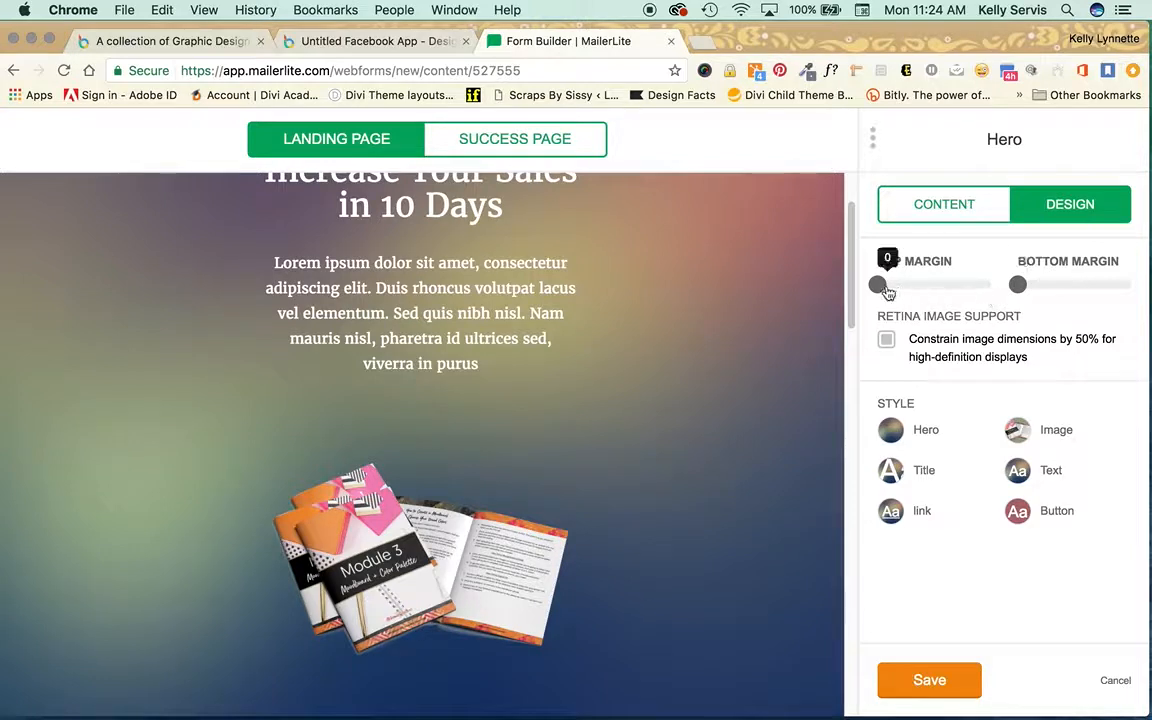
scroll(594, 393, up, 2)
scroll(594, 393, down, 1)
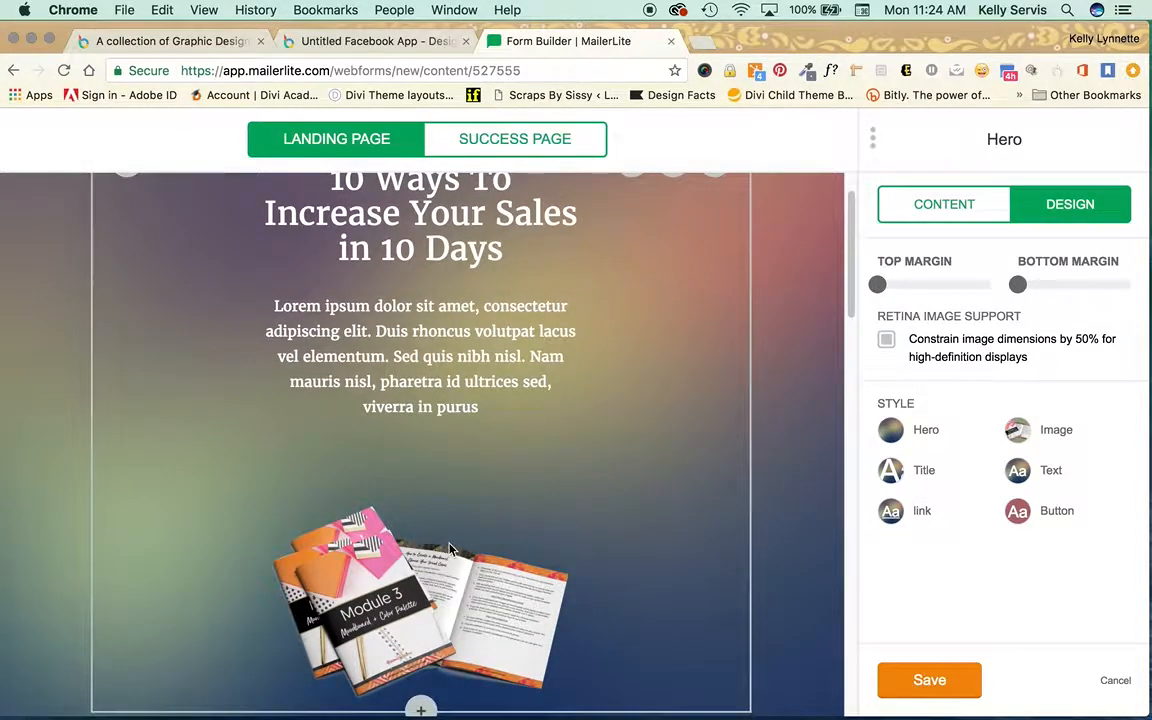
scroll(442, 409, down, 1)
click(442, 411)
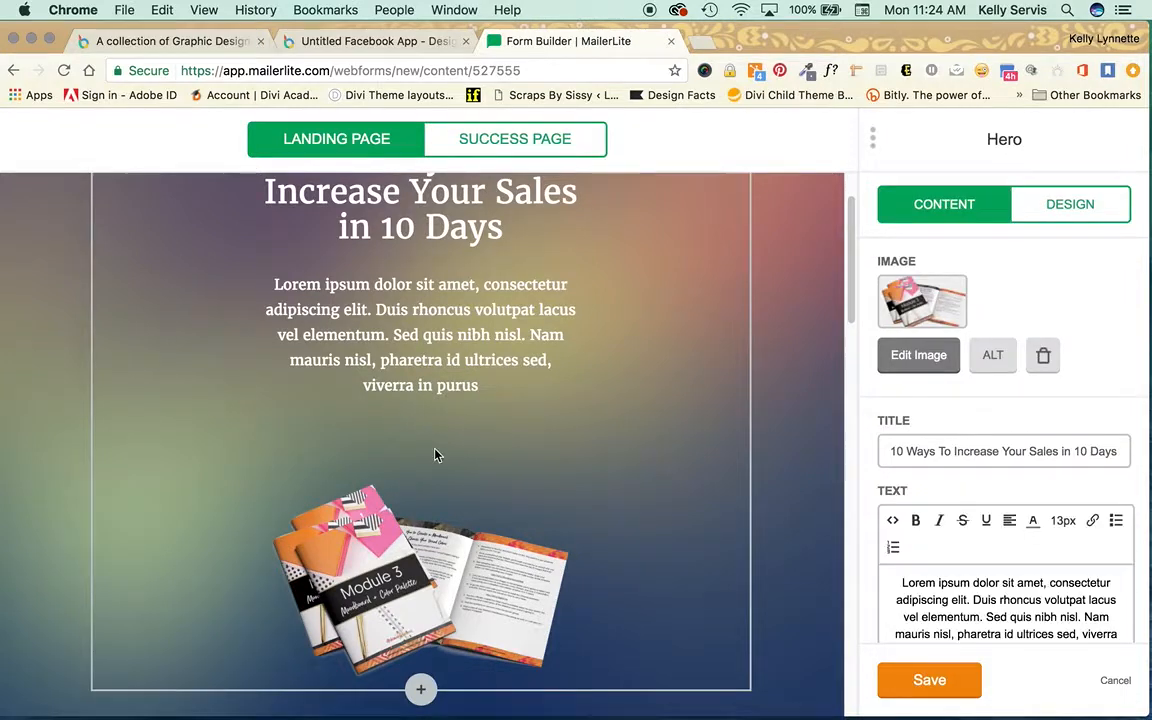
scroll(435, 455, down, 3)
scroll(972, 630, down, 4)
click(996, 557)
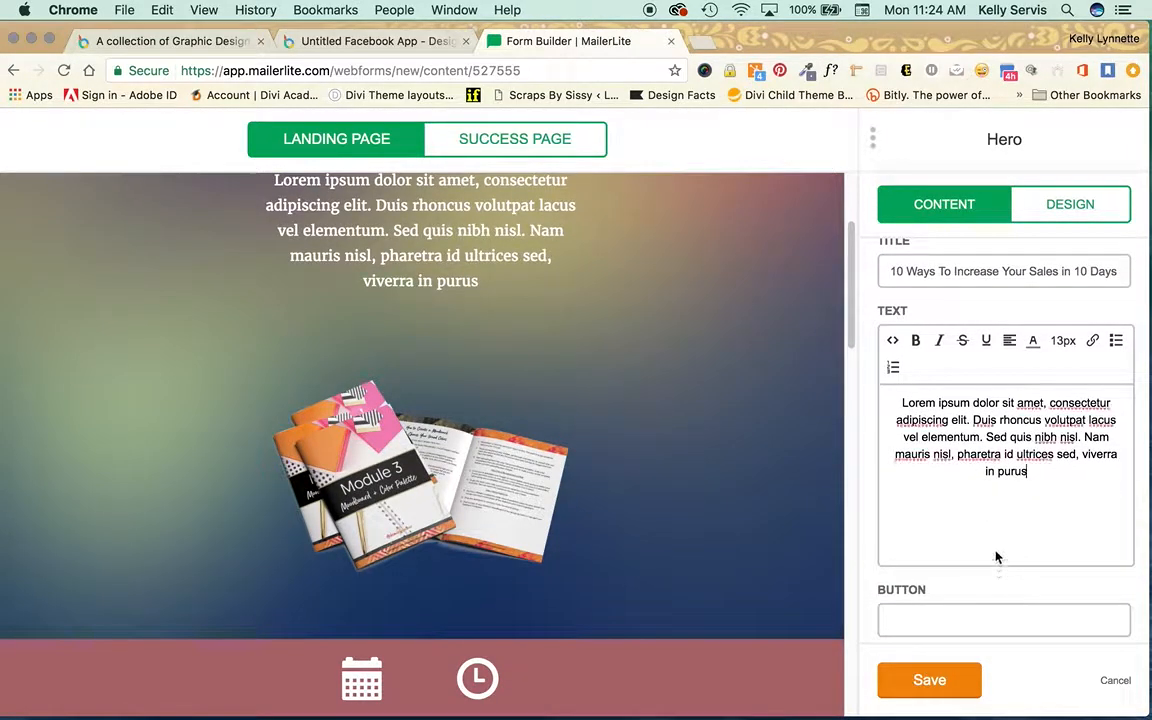
scroll(990, 527, down, 1)
scroll(990, 527, up, 3)
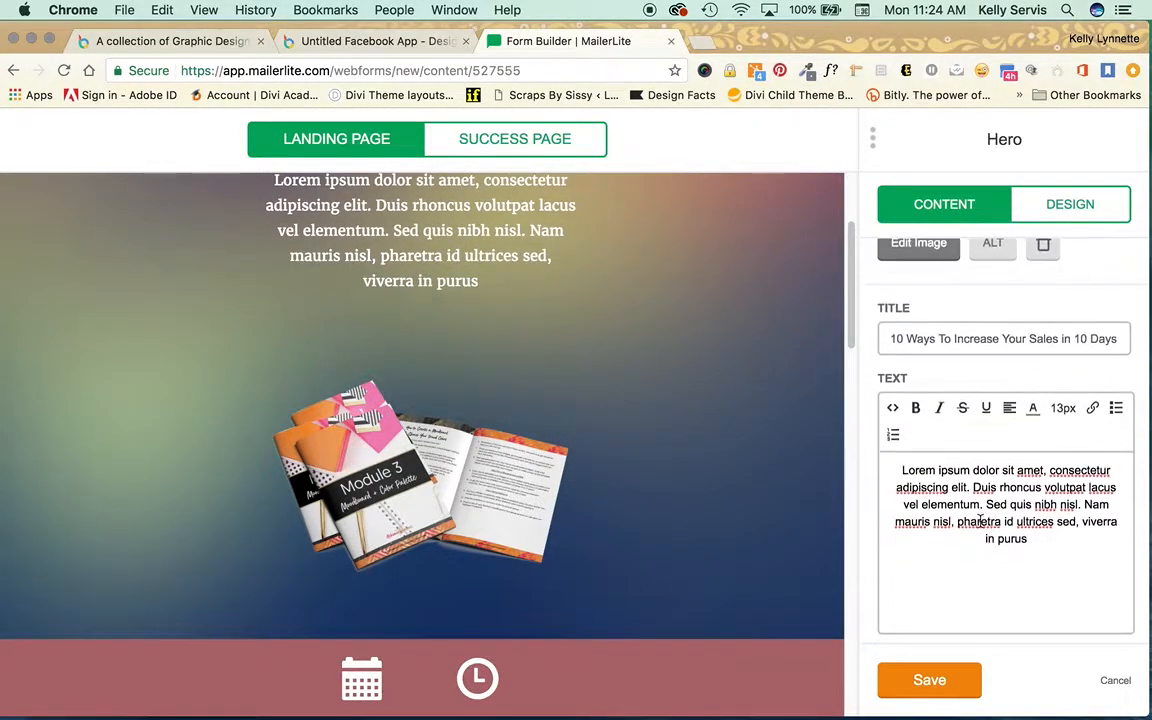
click(902, 680)
- Reopen the hero block's design settings, set its background color to #f7235e, and save the hero style
scroll(684, 430, up, 3)
scroll(684, 430, down, 1)
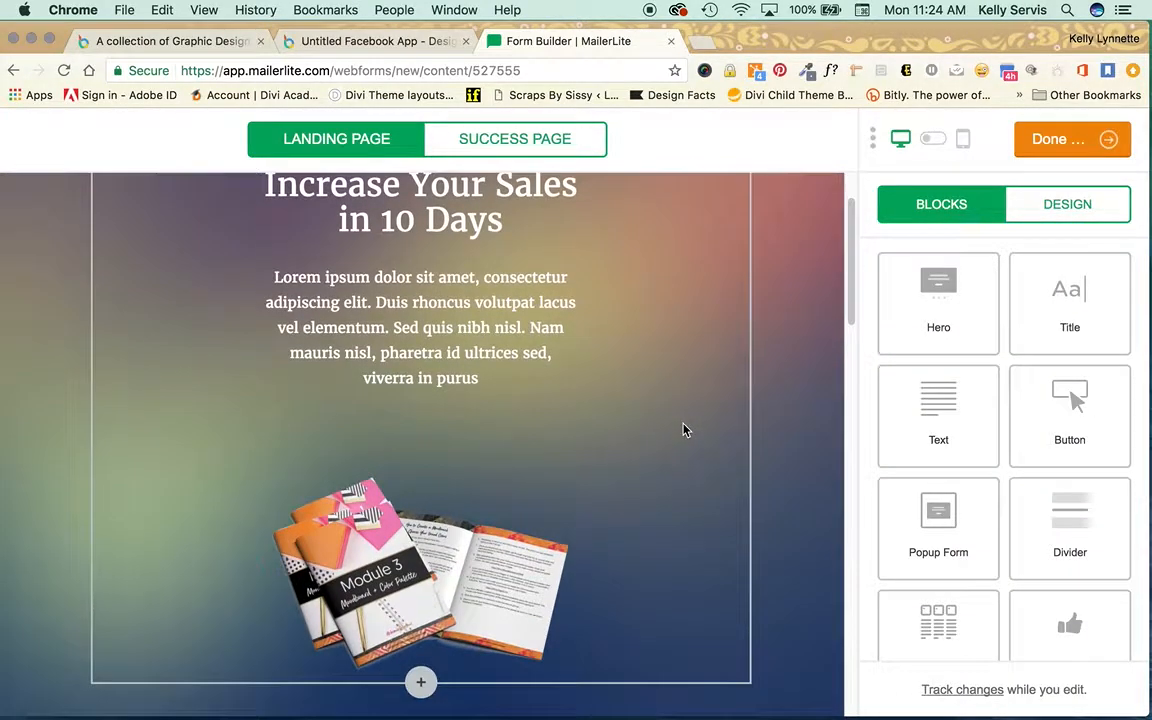
scroll(684, 430, up, 2)
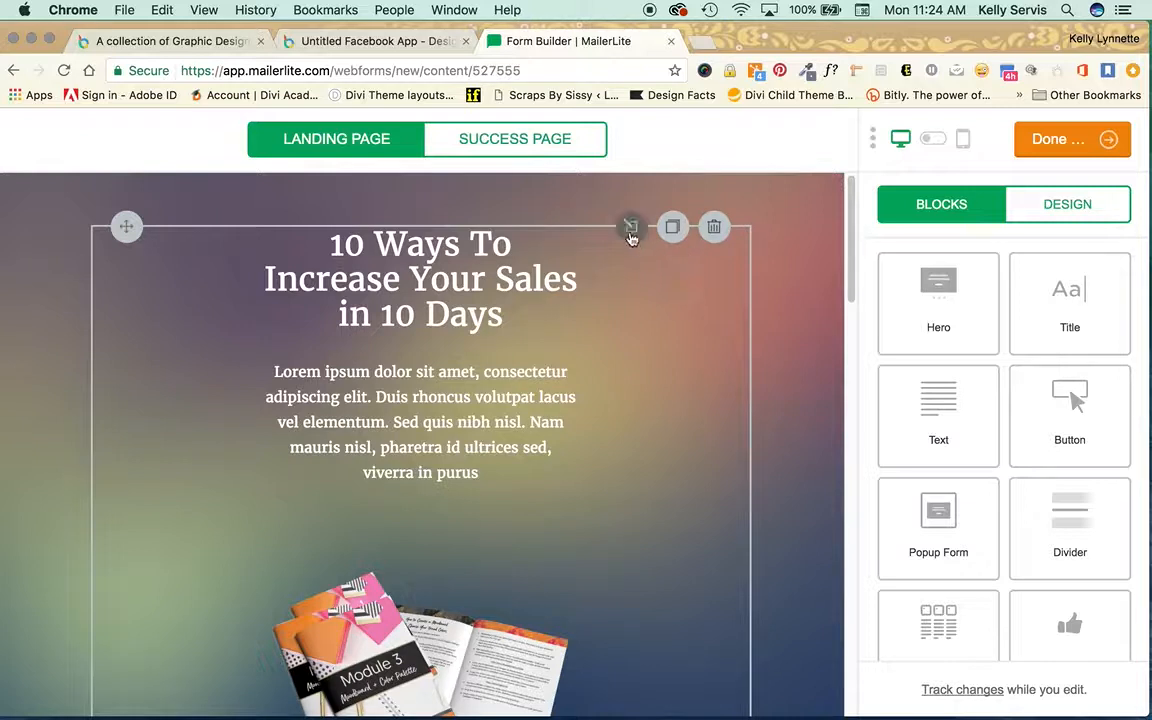
click(631, 228)
scroll(893, 333, up, 2)
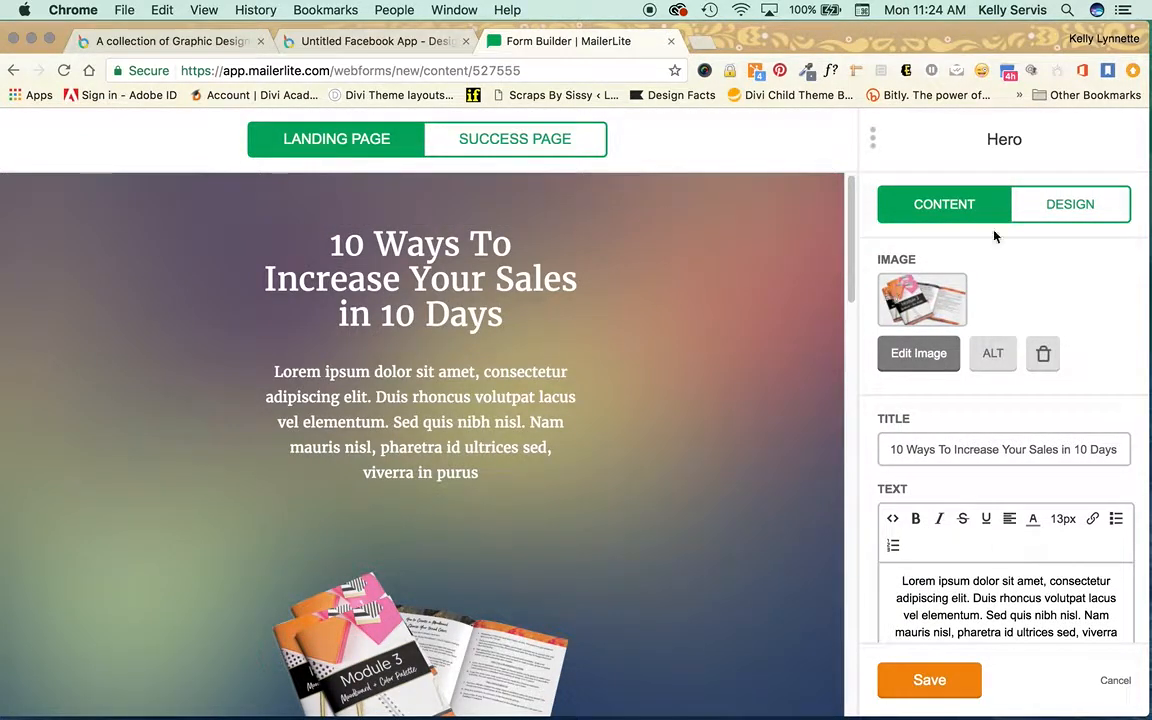
click(1045, 205)
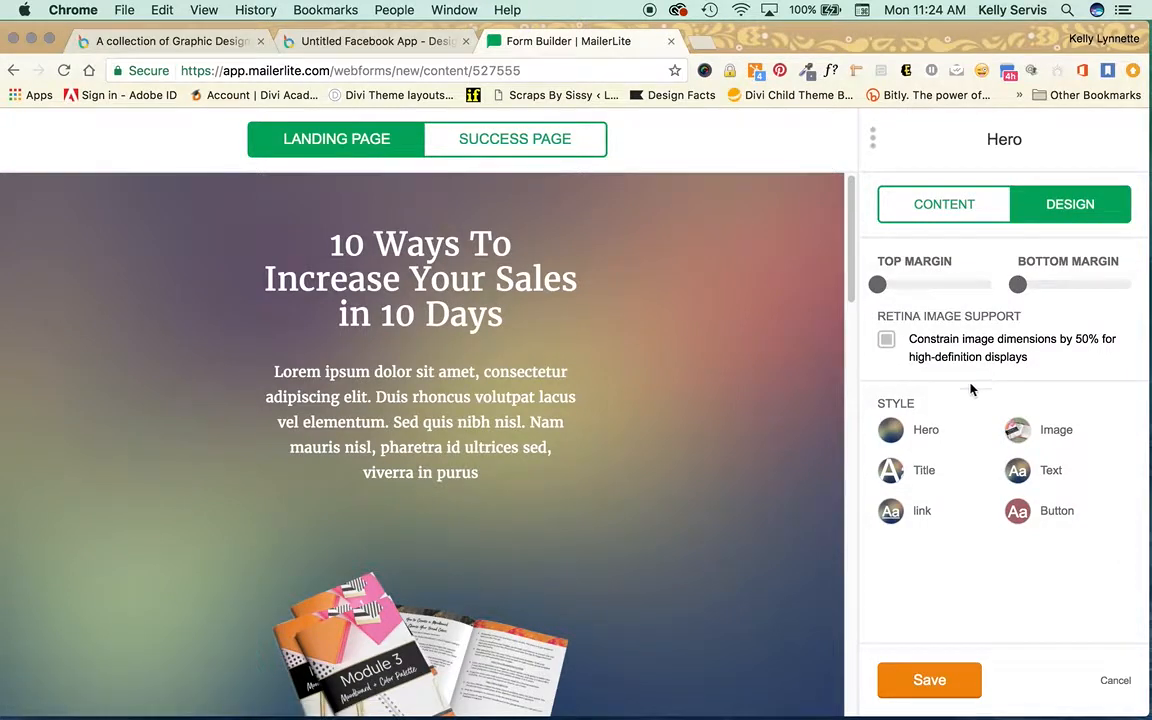
click(895, 434)
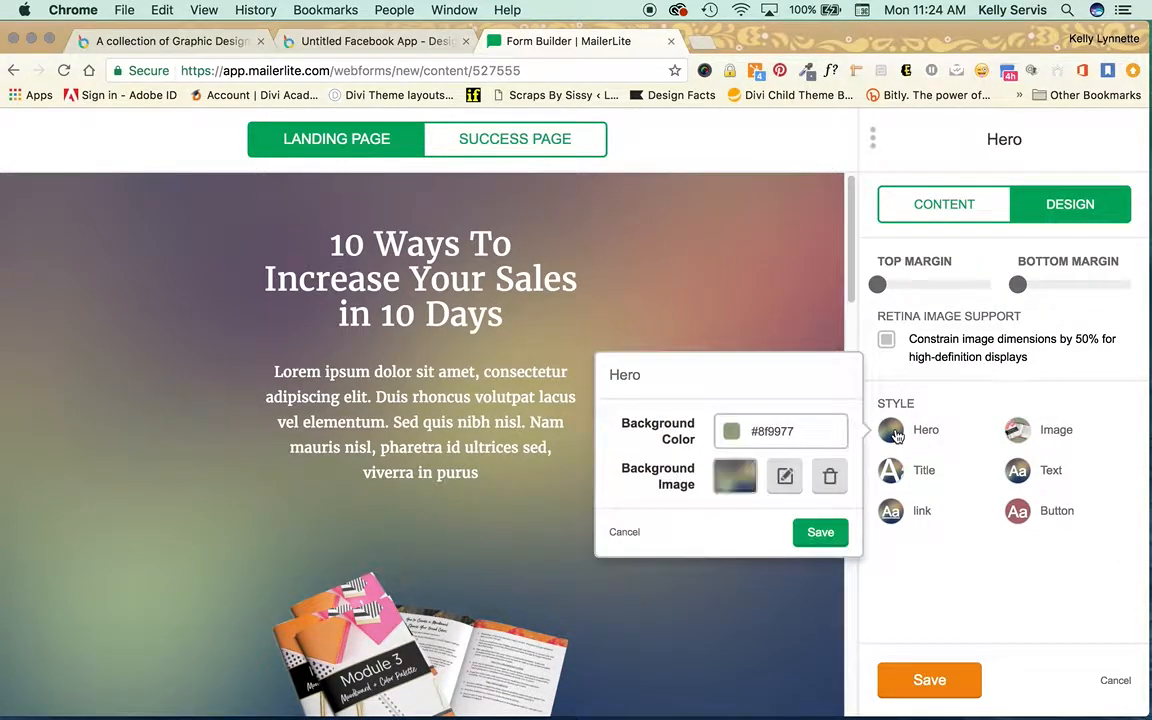
double_click(771, 432)
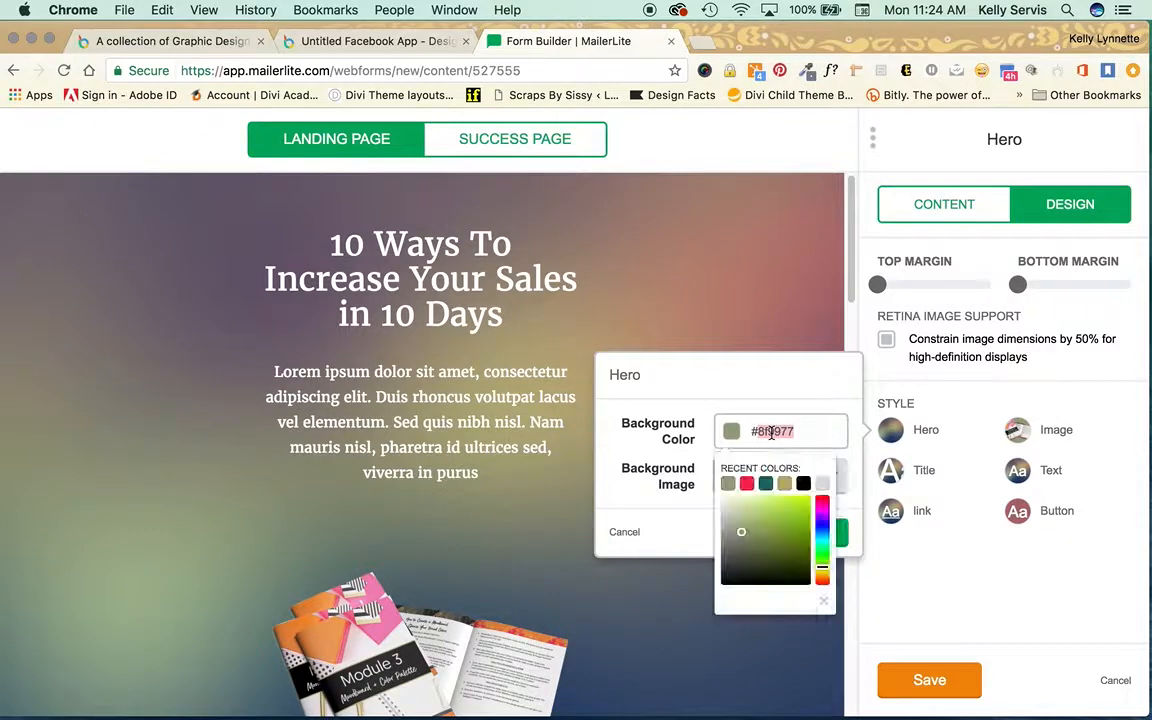
text(f)
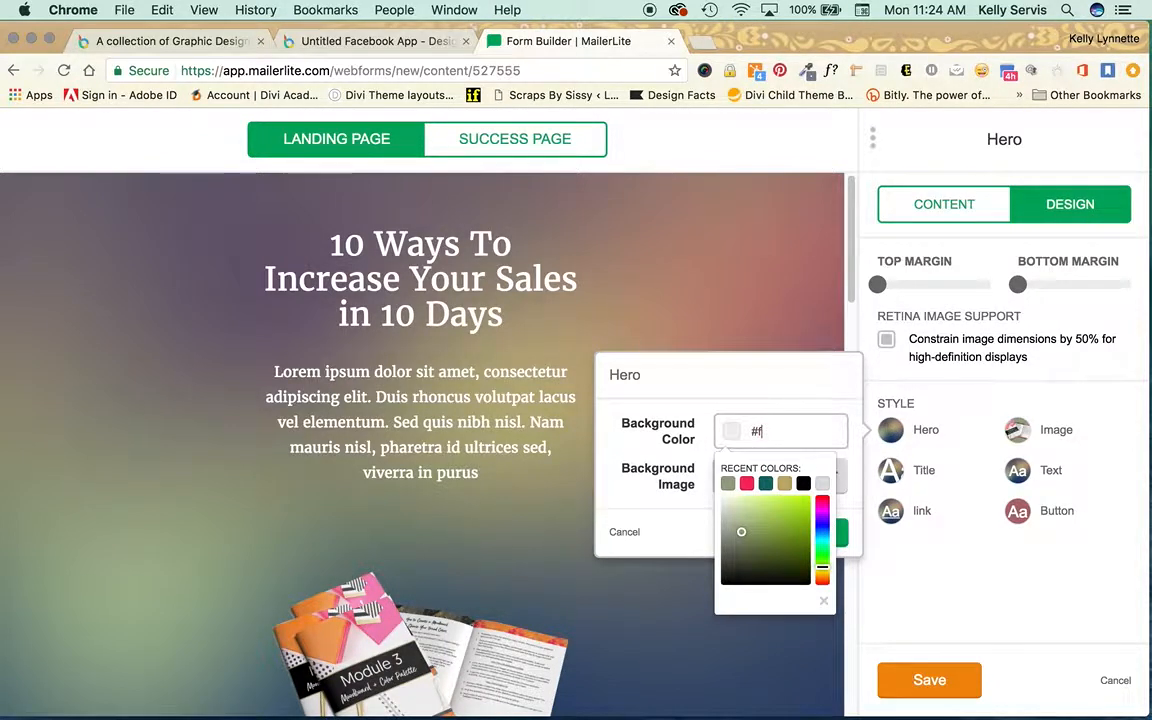
click(748, 484)
click(663, 514)
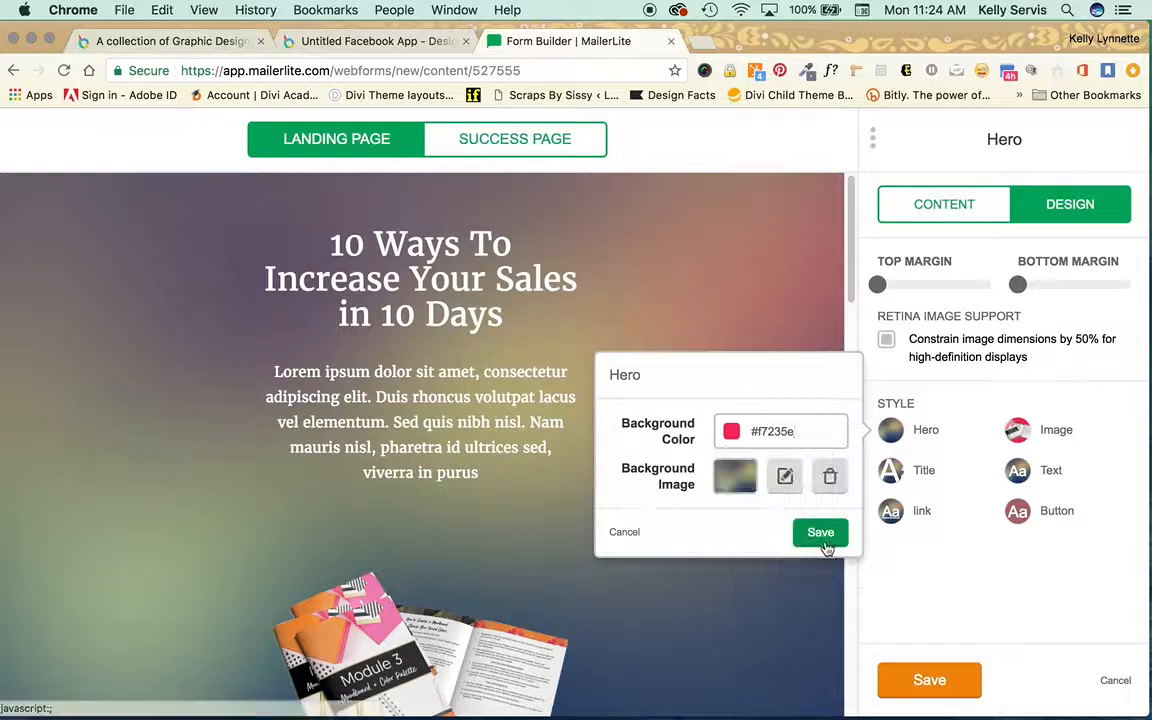
click(820, 535)
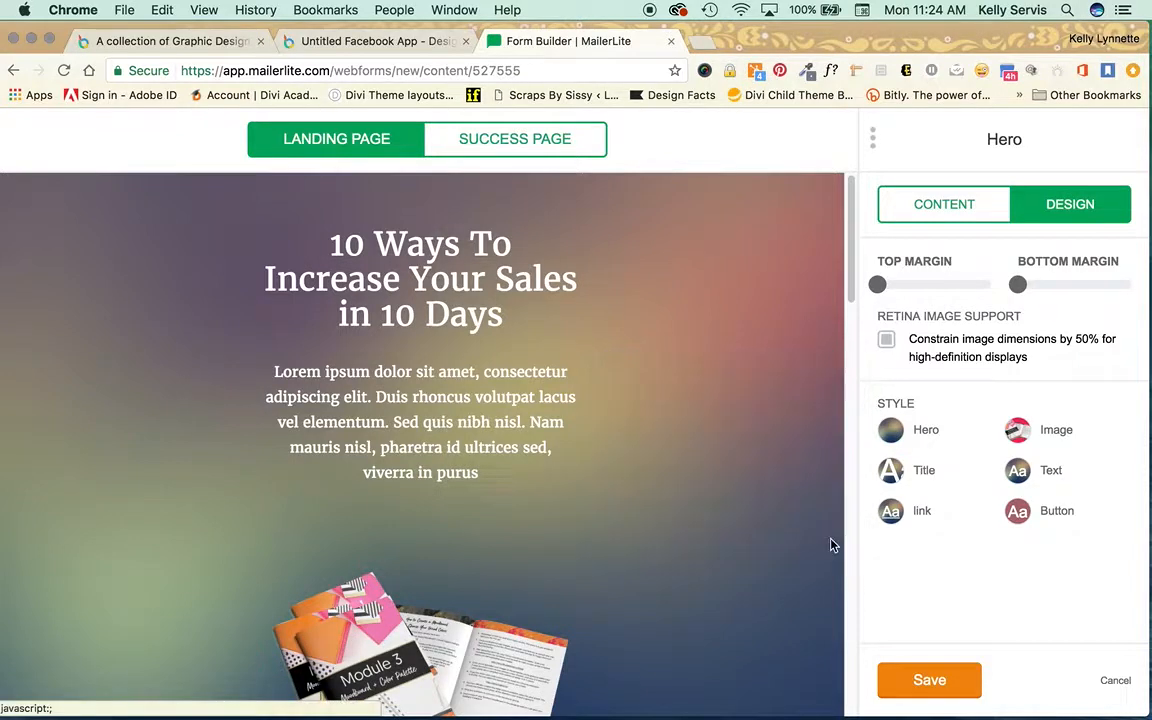
- Replace the hero's background image with the black, gold-speckled image from the file manager and save the hero style
click(890, 430)
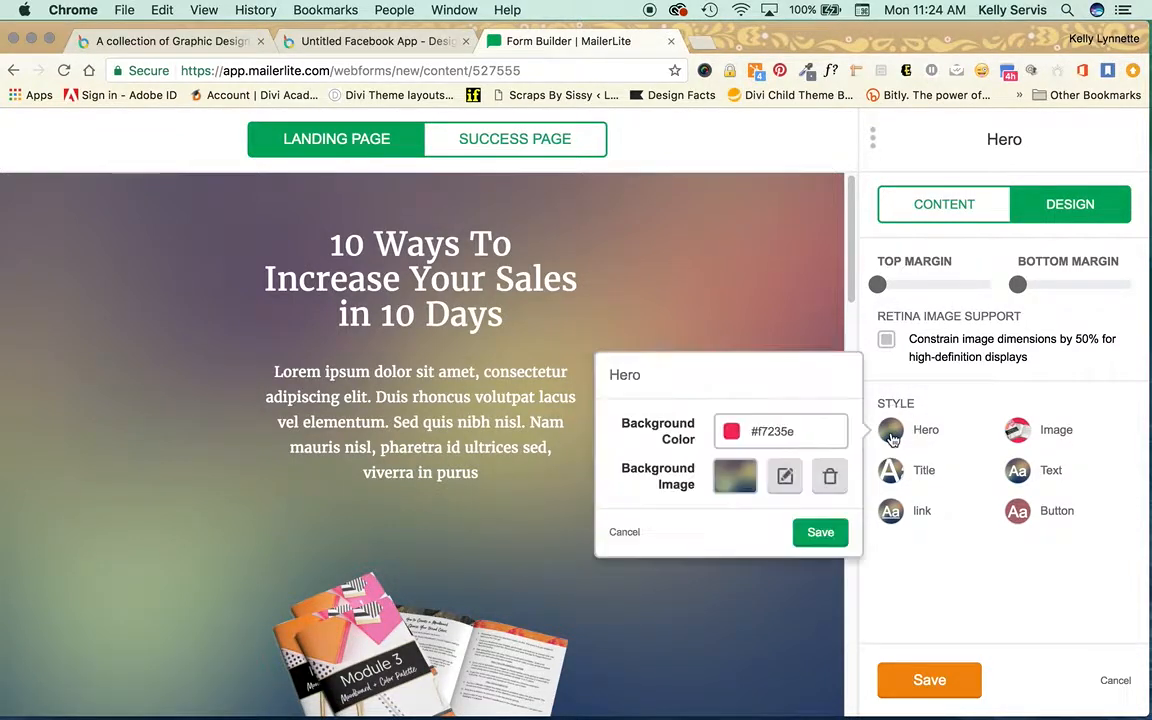
click(725, 484)
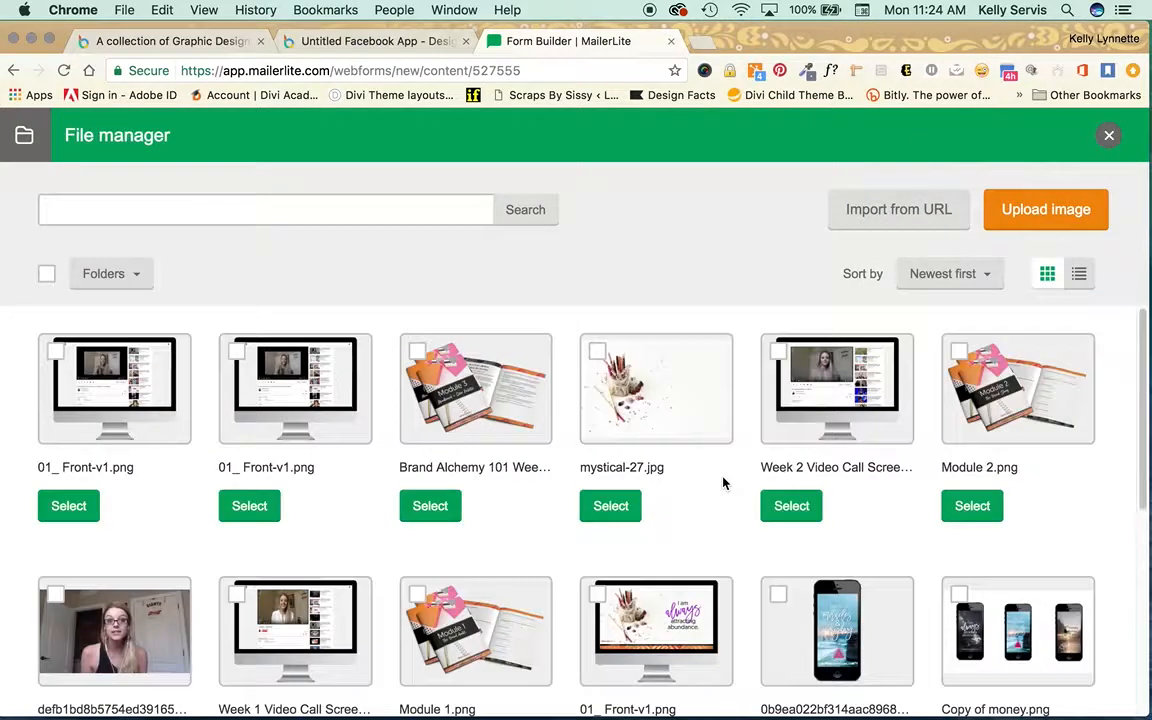
scroll(725, 484, down, 5)
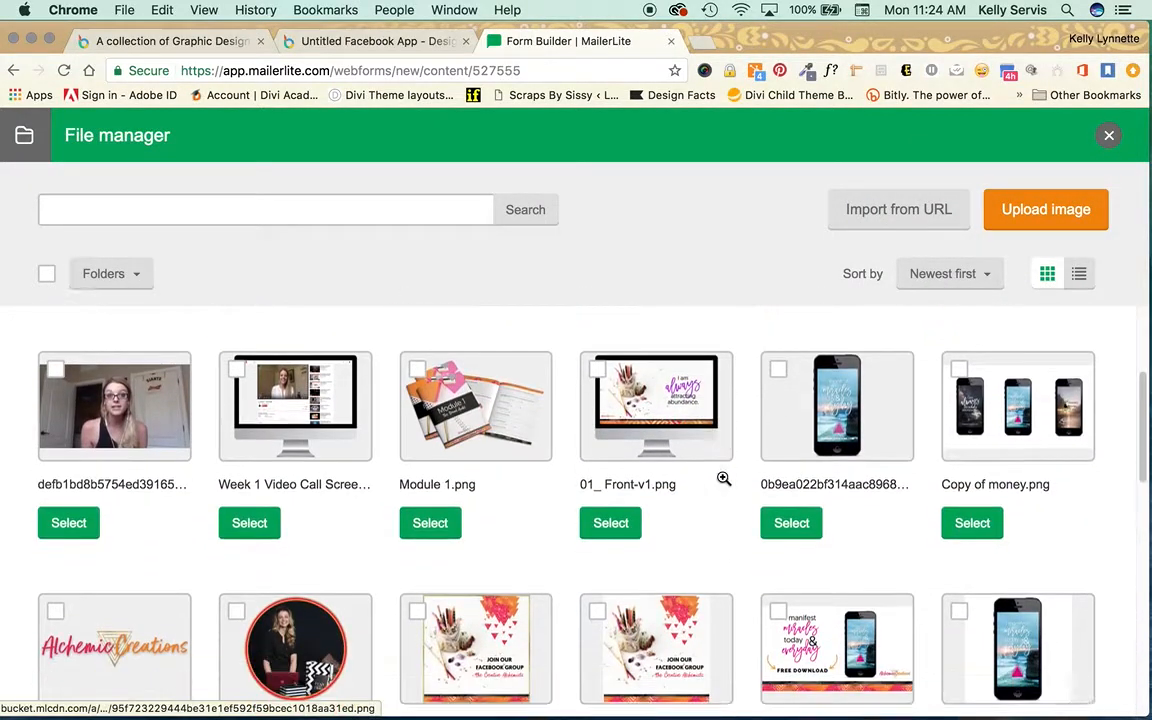
scroll(724, 480, down, 20)
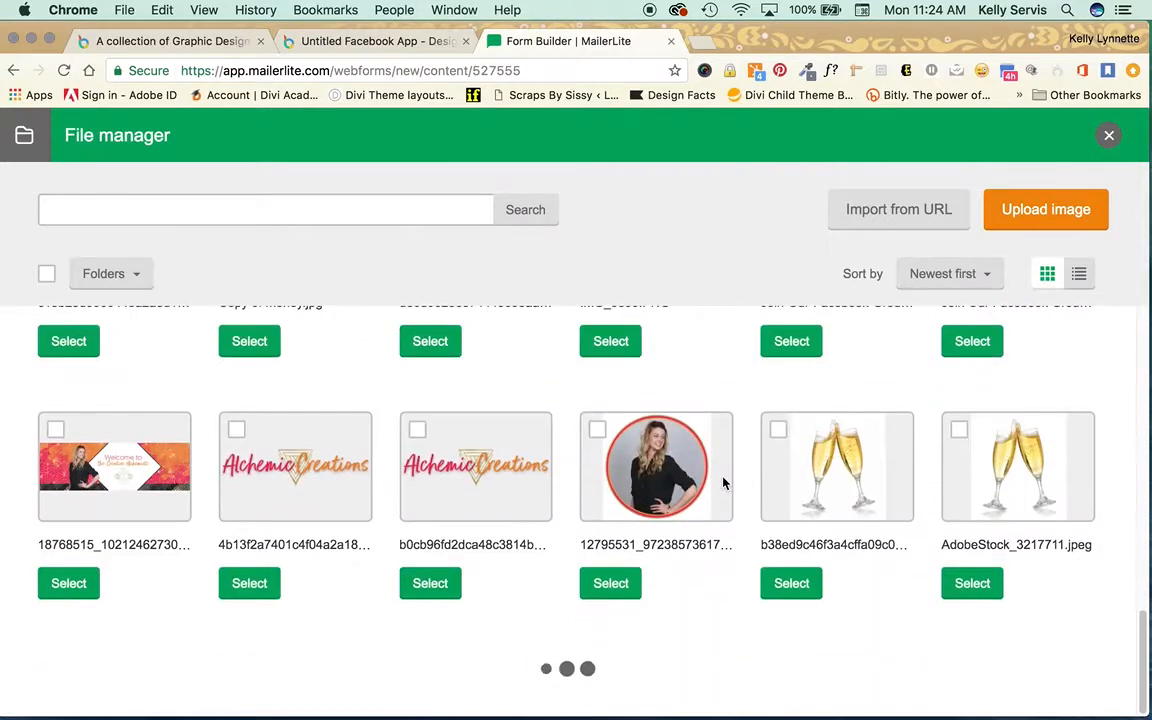
scroll(724, 482, down, 10)
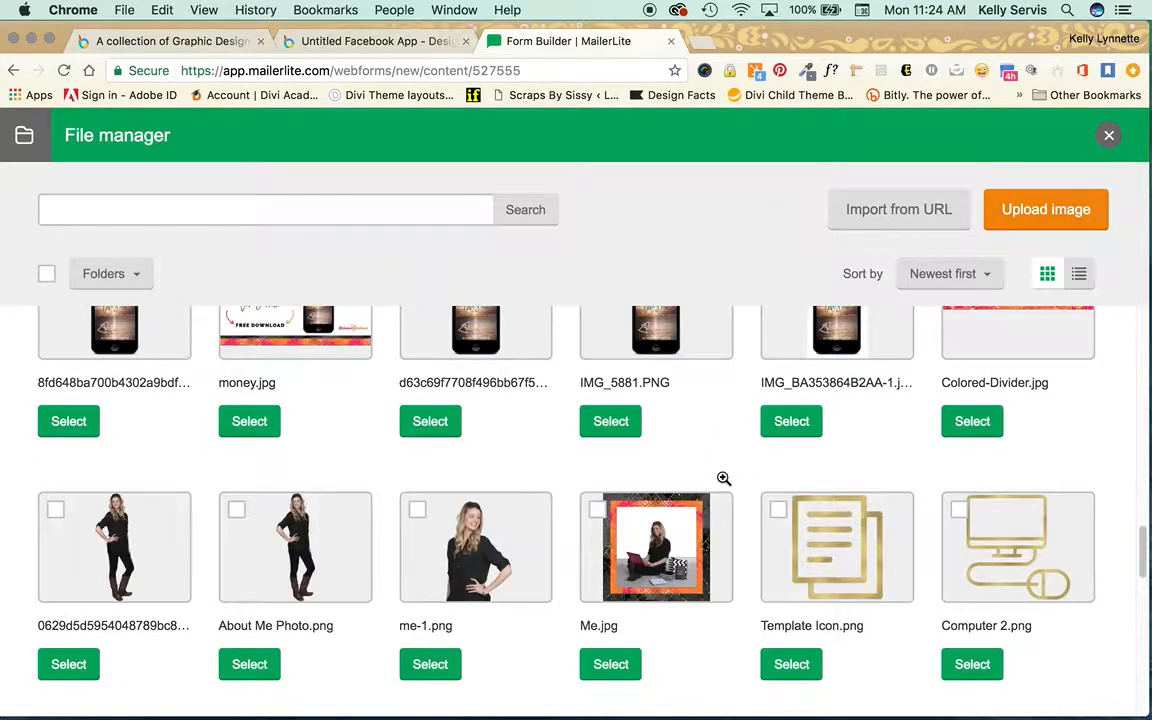
scroll(724, 479, down, 10)
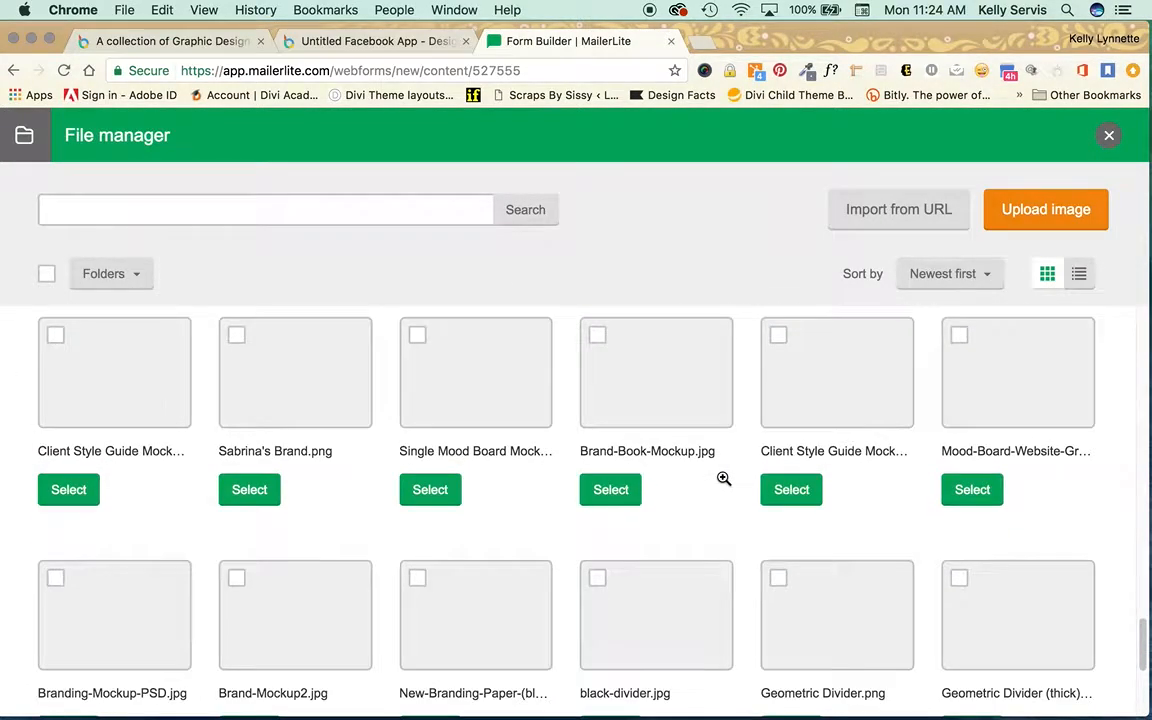
scroll(437, 650, down, 2)
click(430, 657)
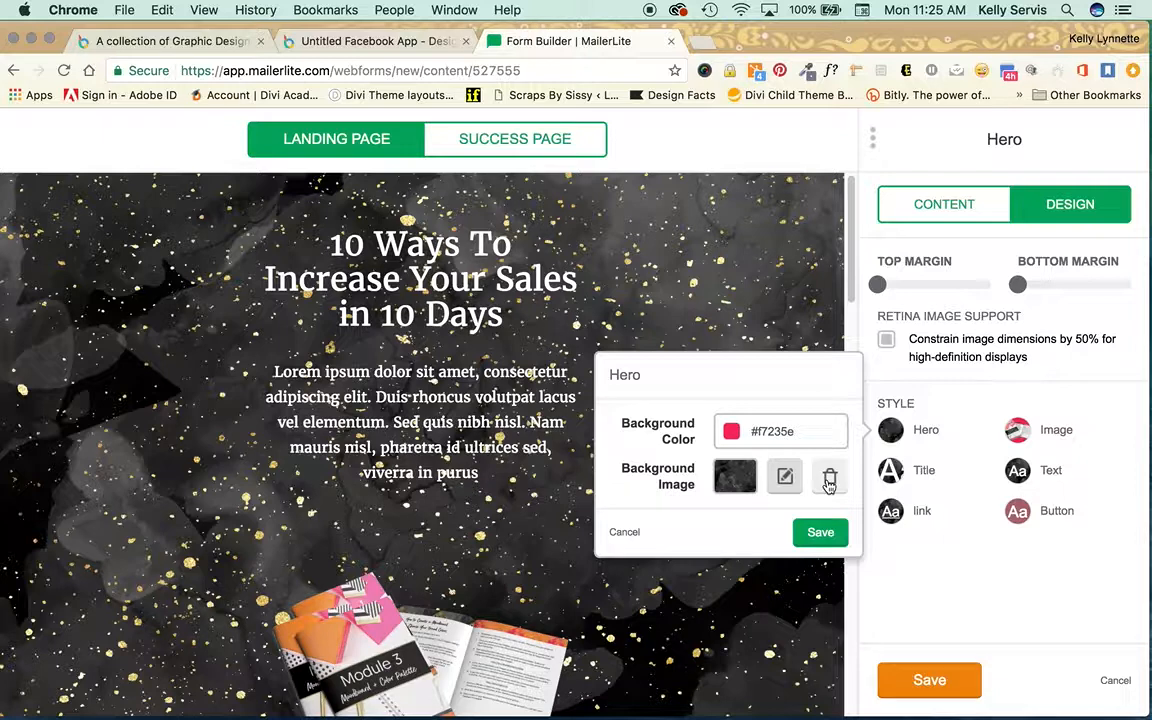
click(823, 533)
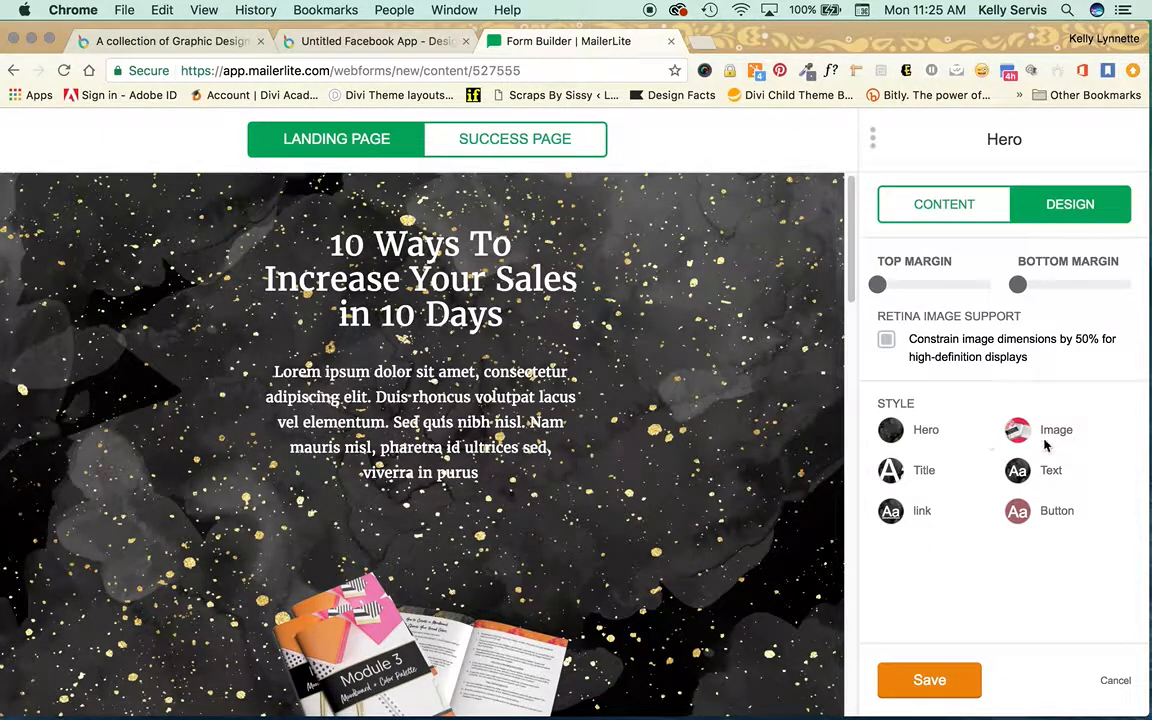
- Review the hero's title and text style options, check the preview, and save the hero block
click(897, 475)
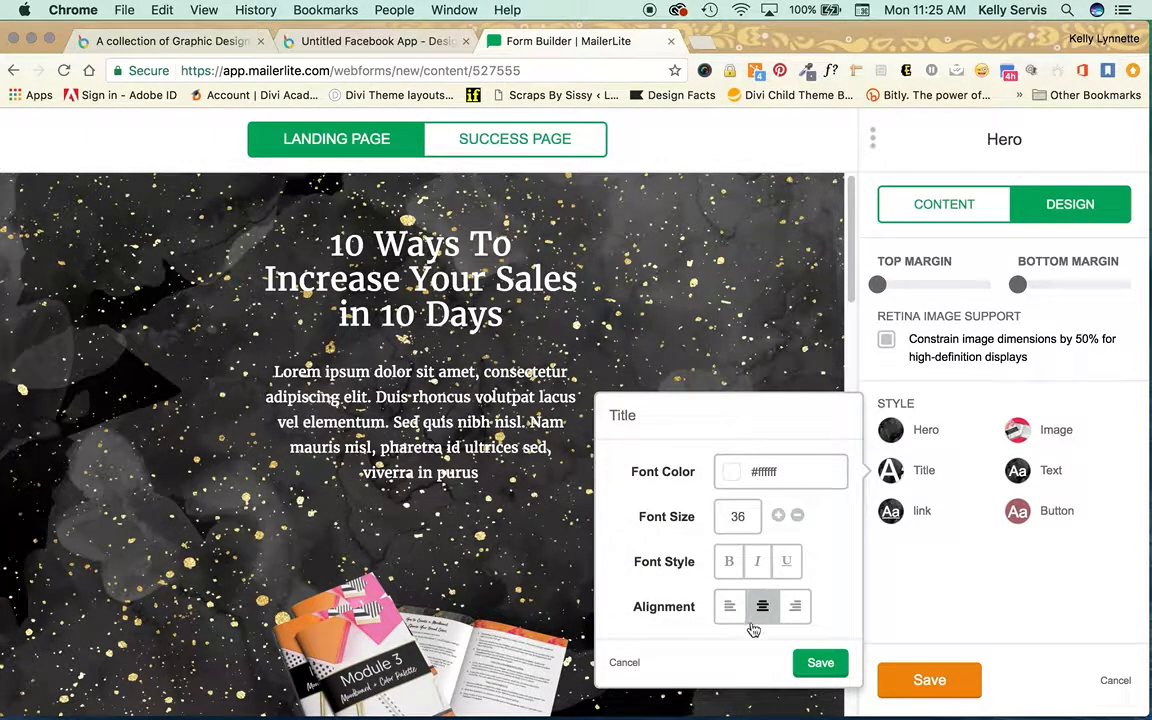
click(818, 663)
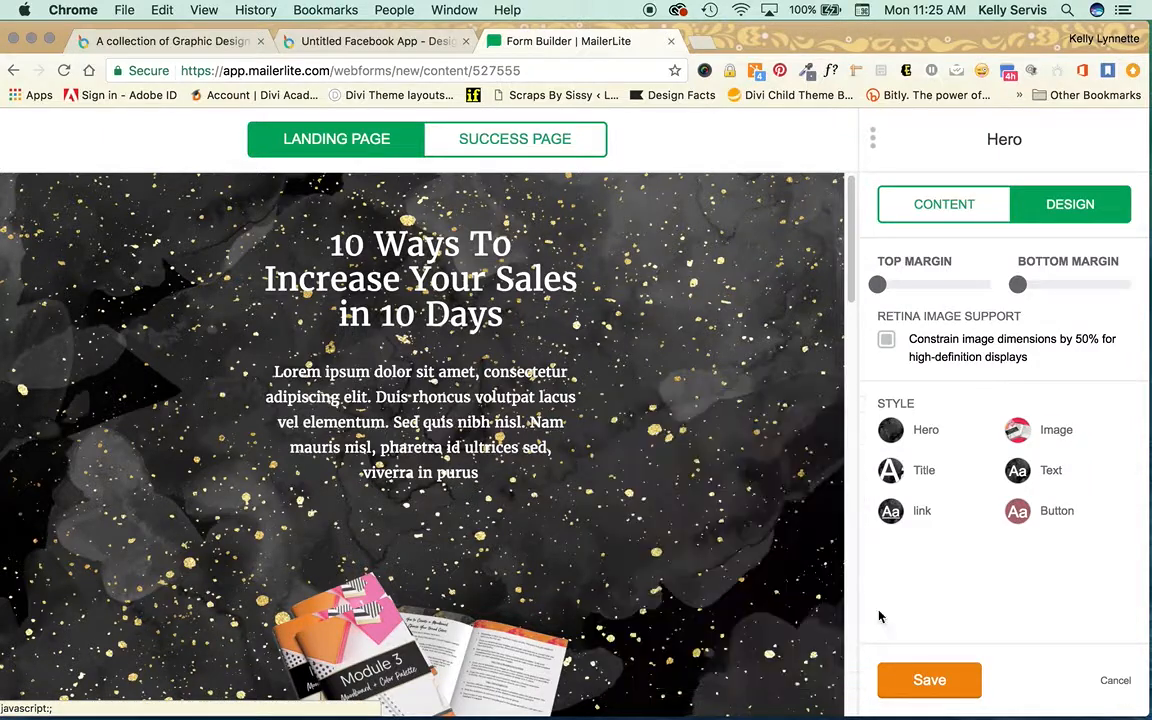
click(1027, 476)
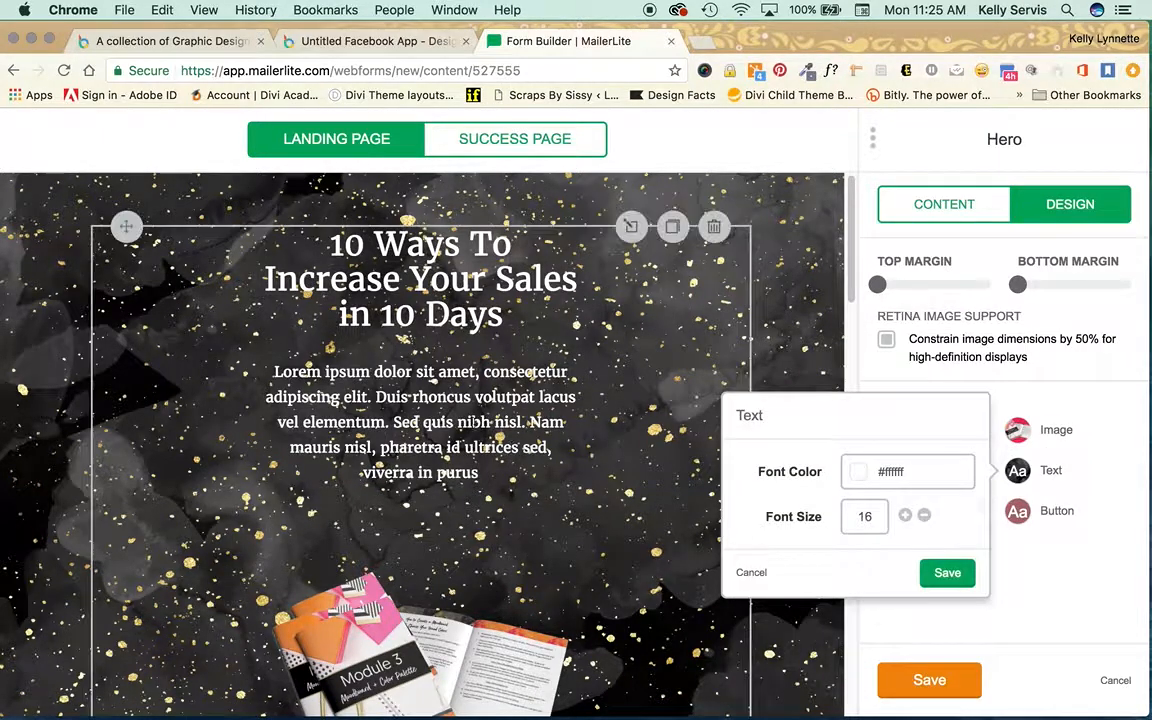
click(946, 575)
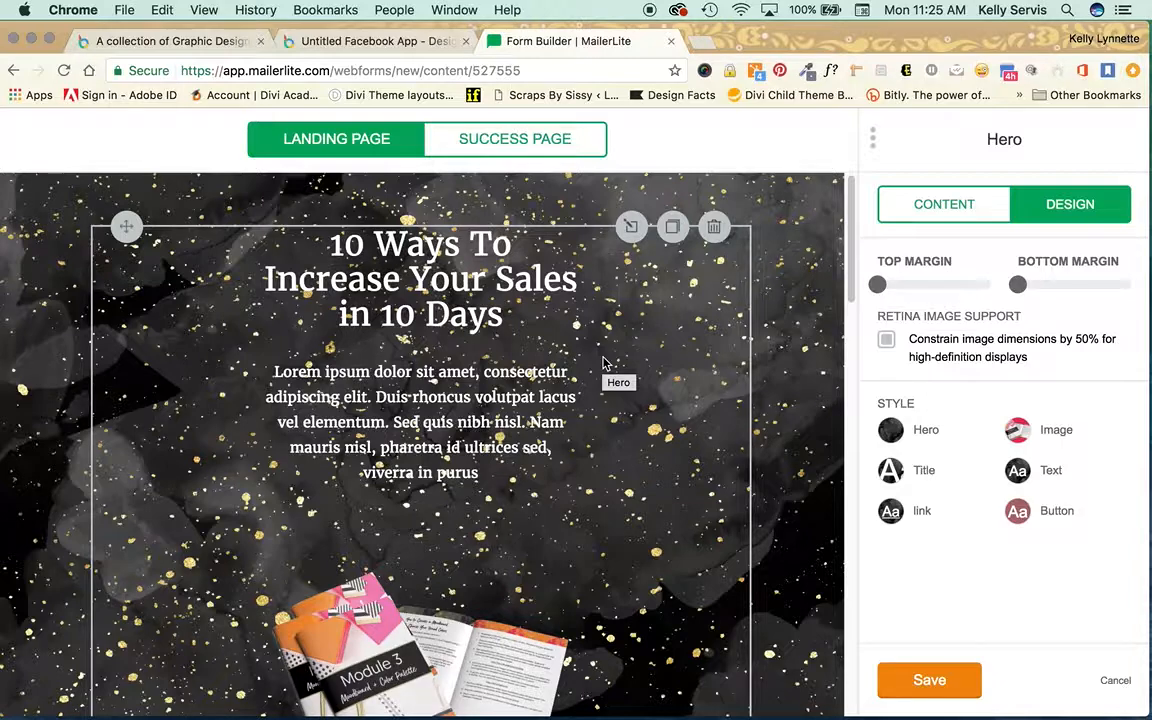
scroll(603, 362, down, 2)
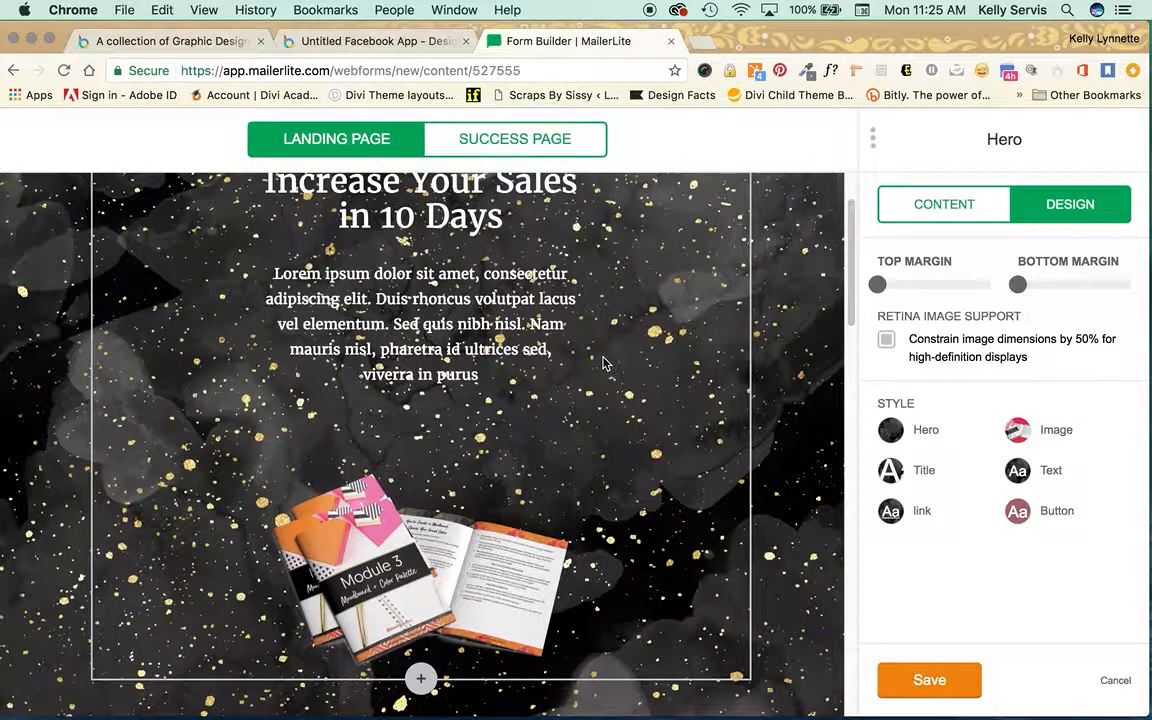
scroll(603, 362, down, 6)
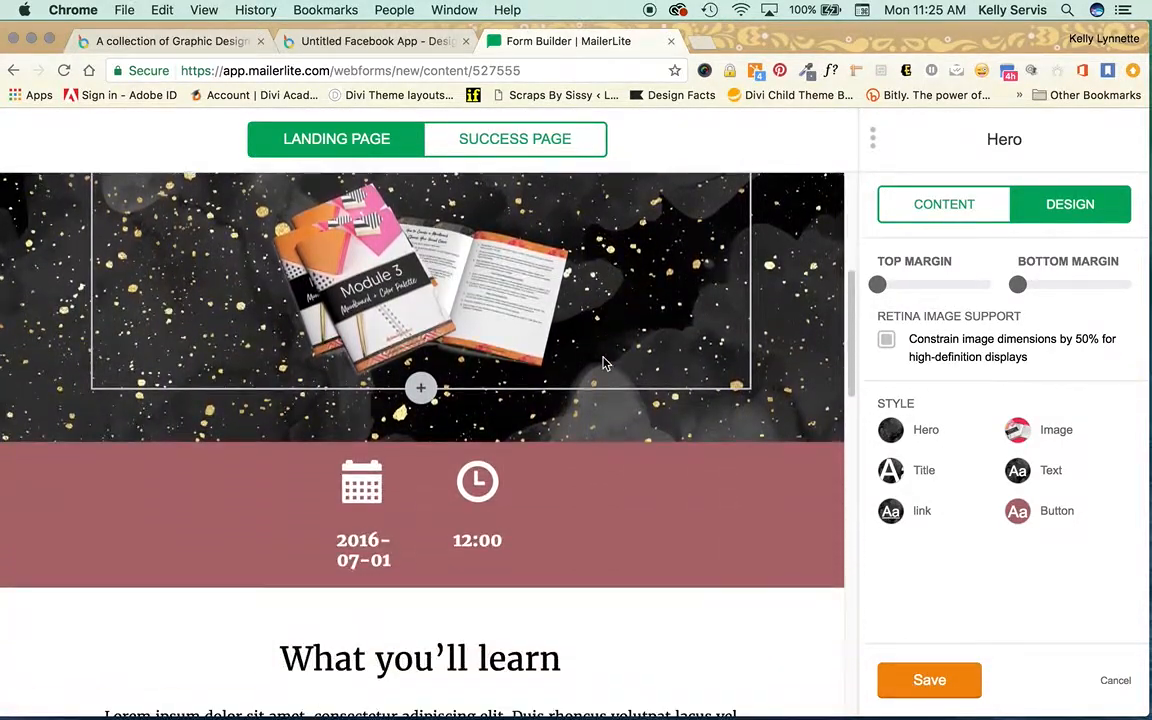
scroll(603, 362, up, 7)
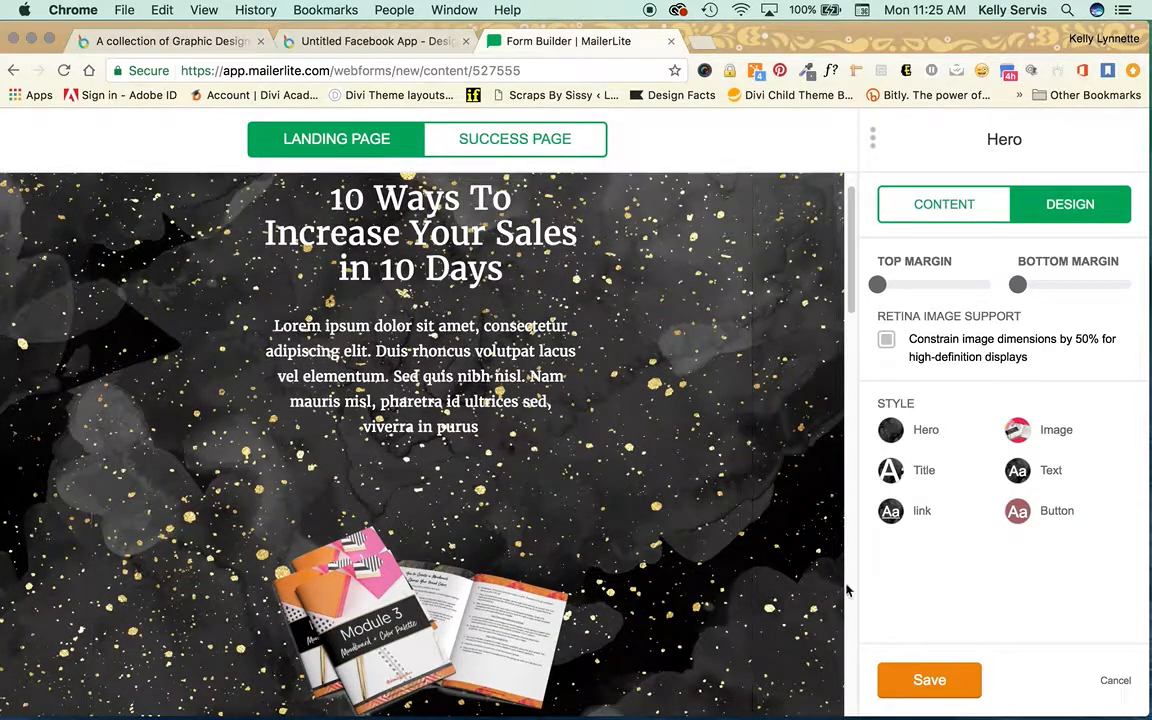
click(941, 701)
- Open the date block below the hero for editing and set its date to 8/18/17
scroll(588, 562, down, 7)
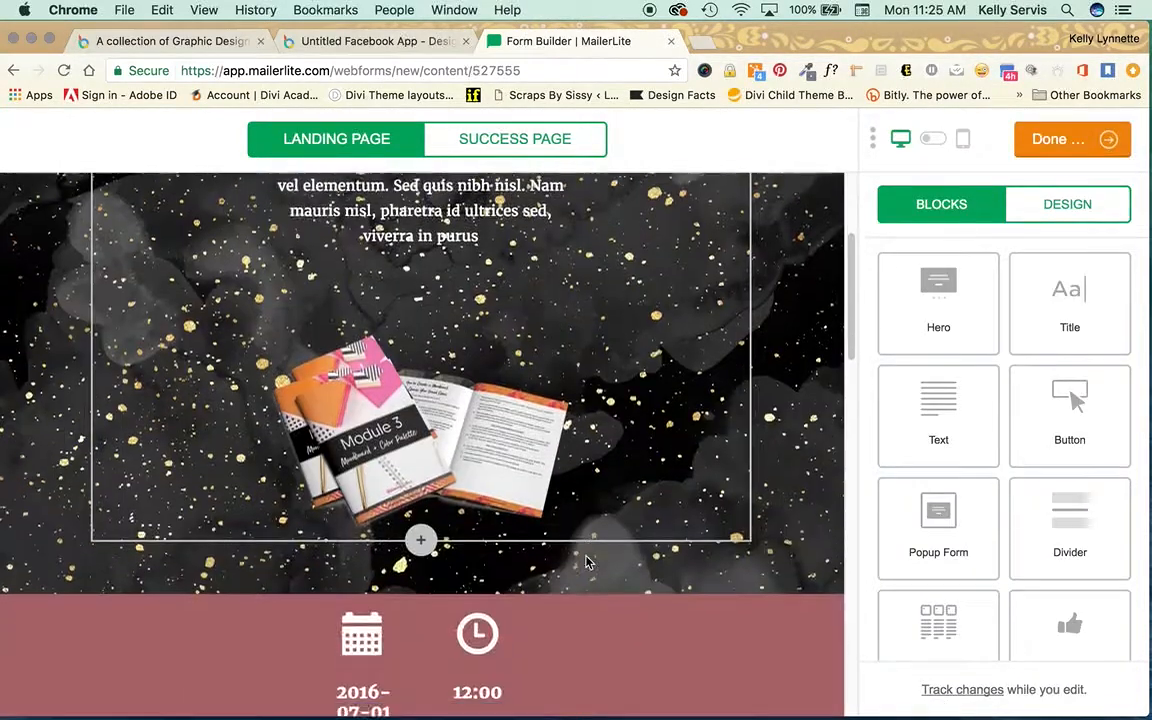
scroll(588, 562, down, 2)
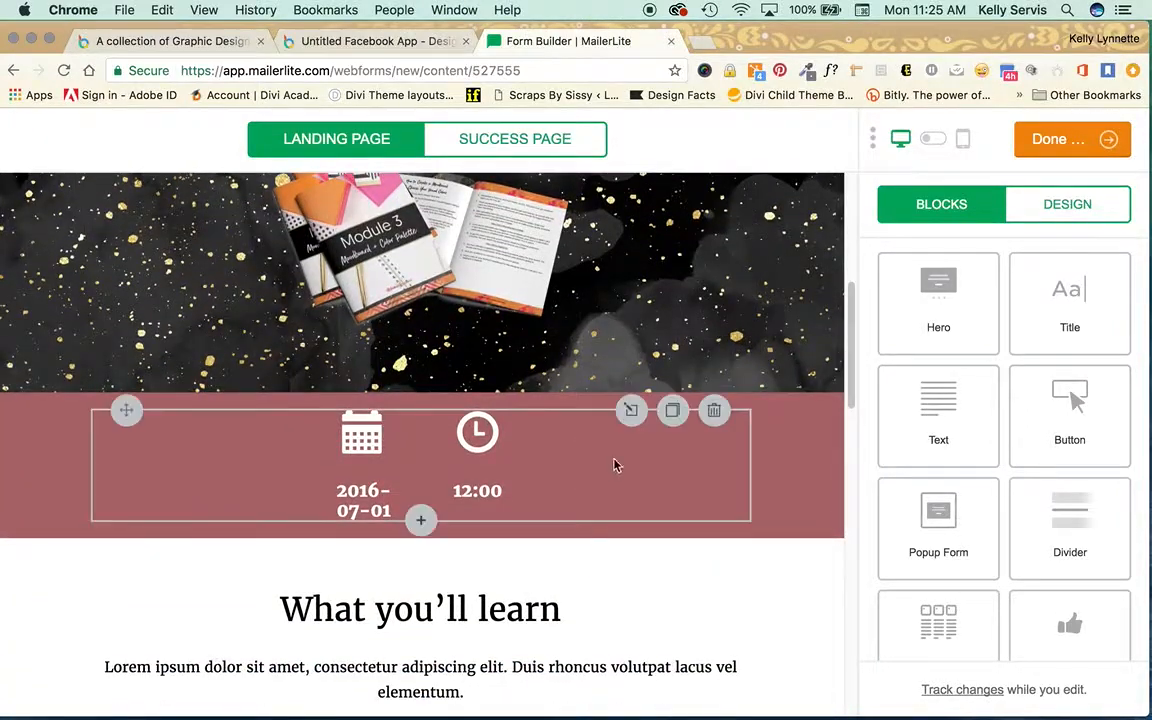
click(566, 453)
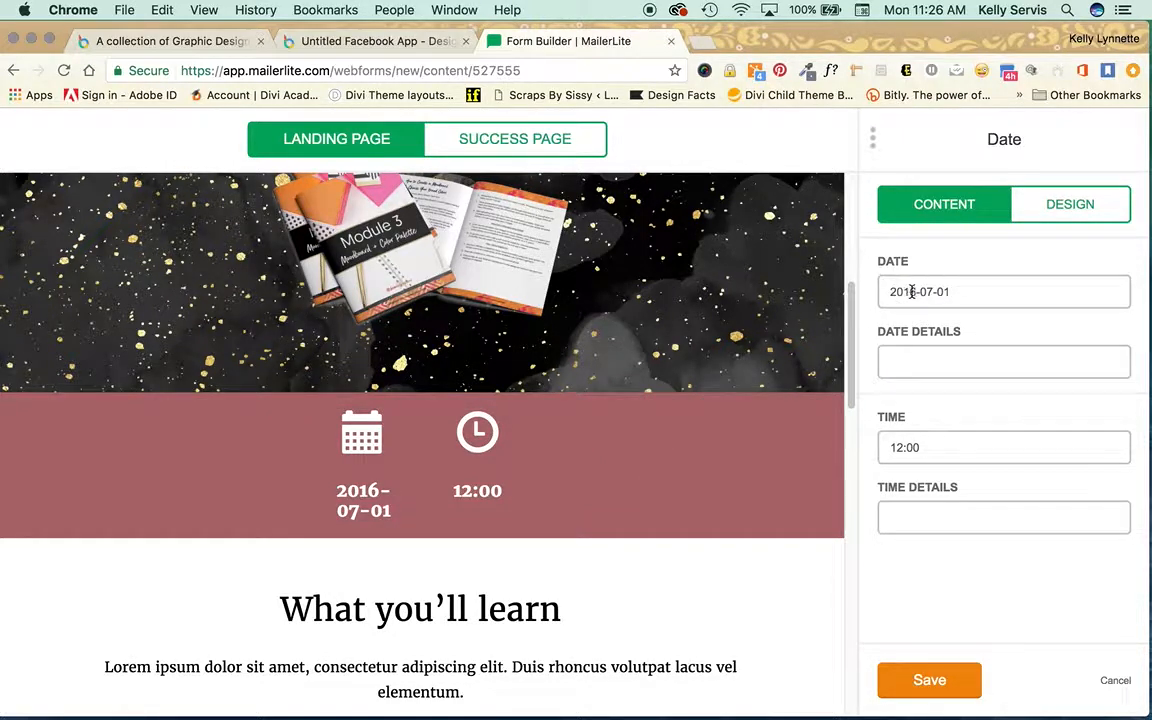
drag(964, 288, 795, 293)
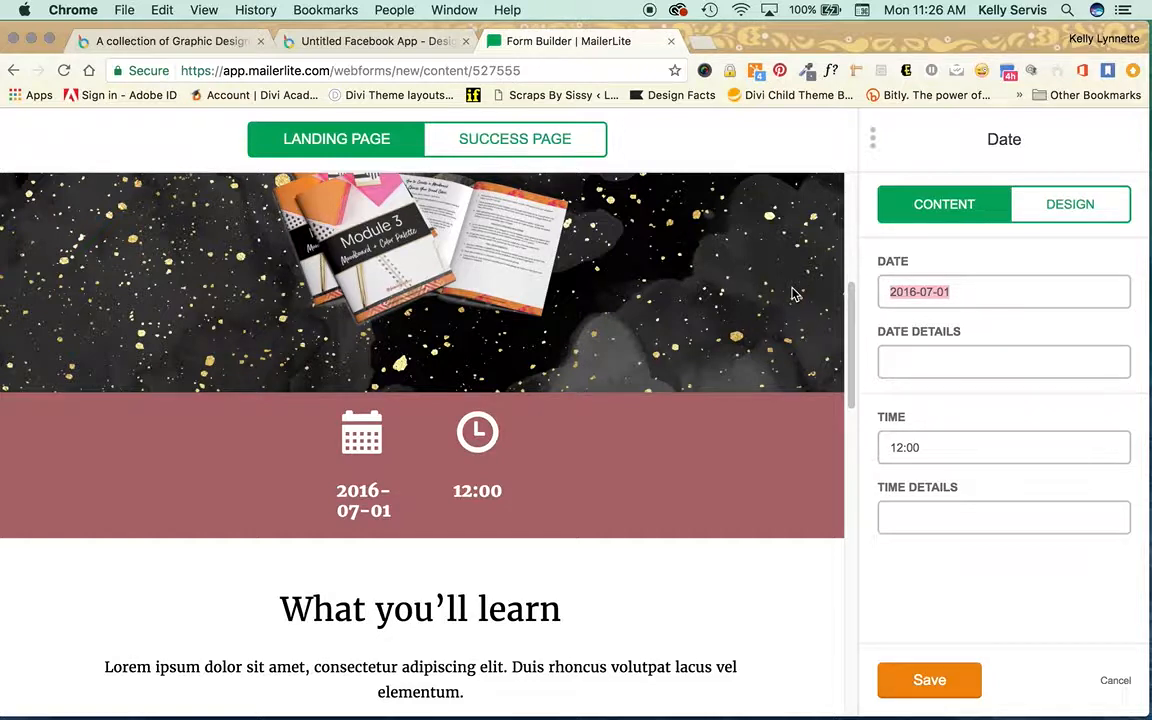
text(8)
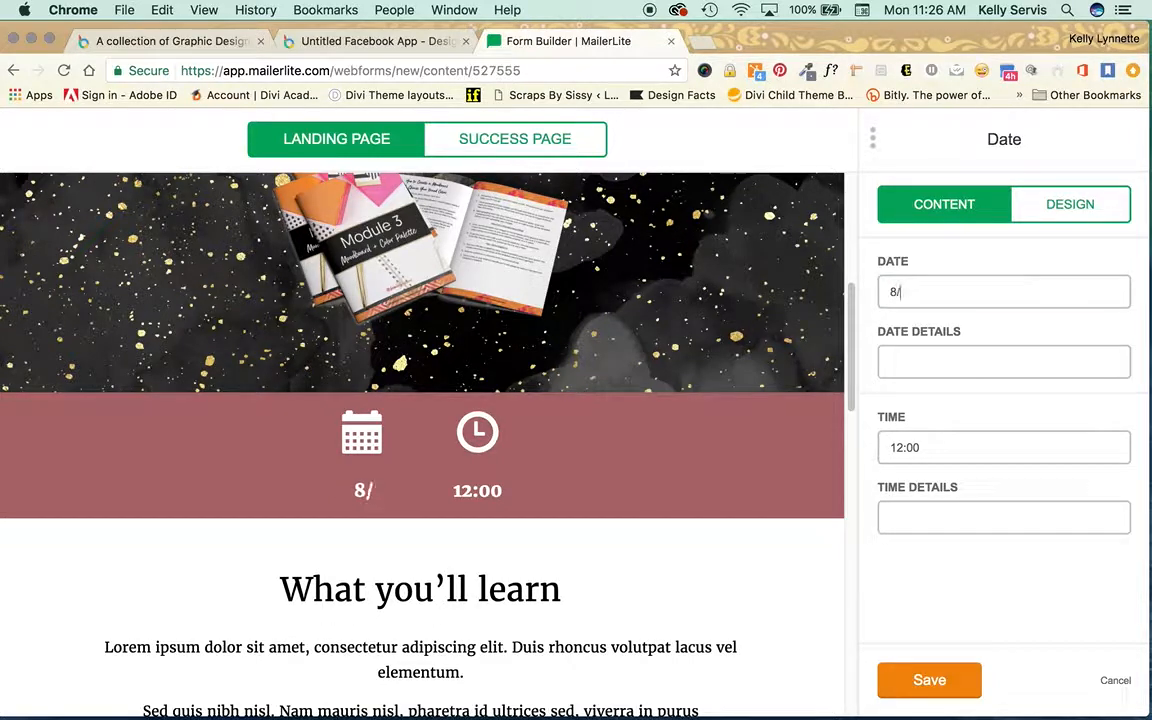
text(/16)
key(BackSpace)
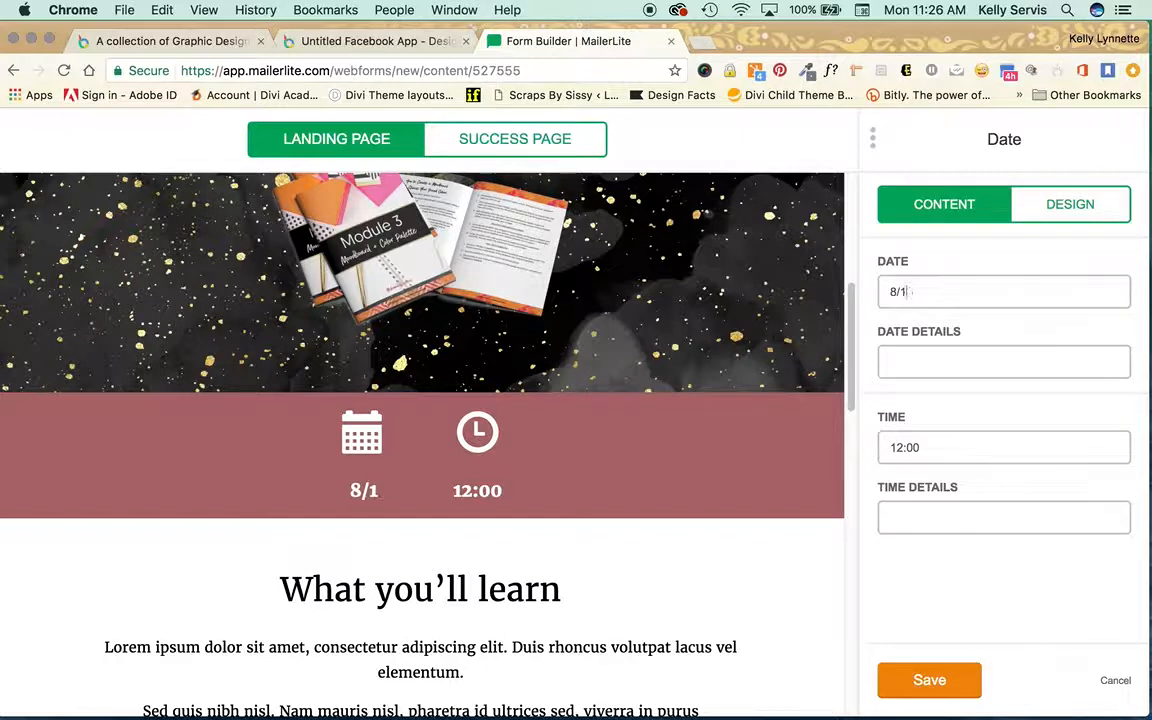
text(8/17)
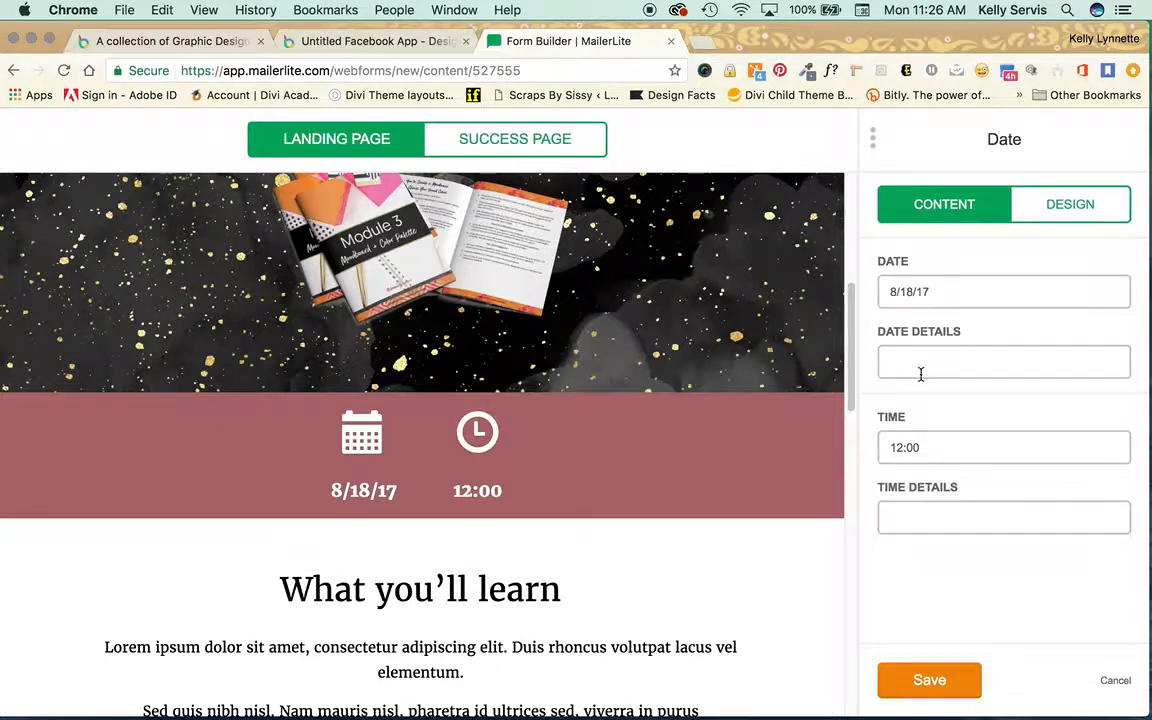
- Set the date block's time to 10:00 am PST
drag(932, 454, 841, 450)
text(10:00 a)
key(BackSpace)
key(BackSpace)
text(am)
key(BackSpace)
key(BackSpace)
text(am PS)
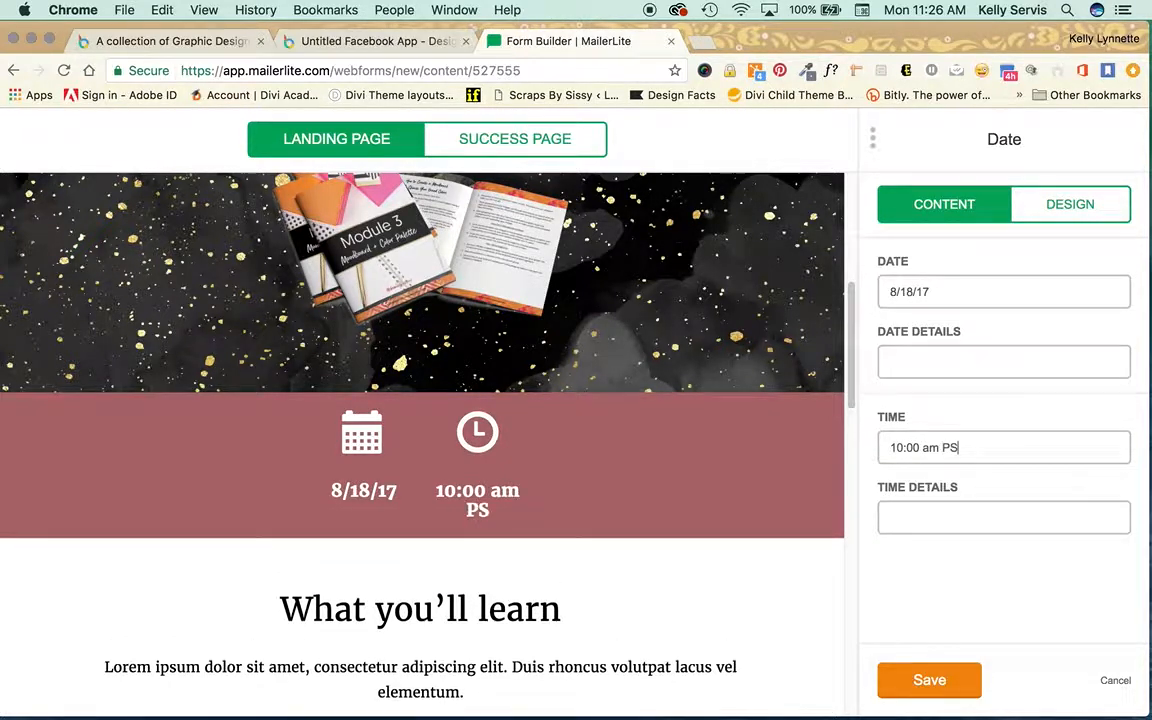
text(T)
- Set the date block's background color to the recent pink #f7235e and save the block
click(1103, 206)
click(890, 358)
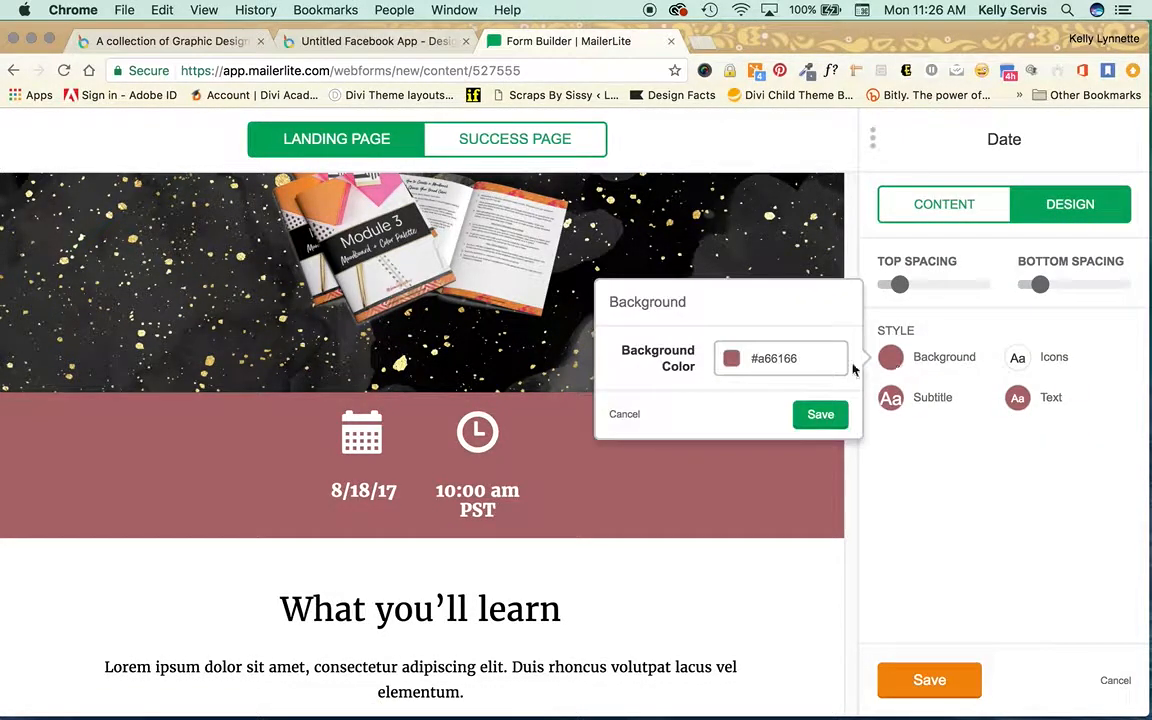
click(732, 362)
click(756, 402)
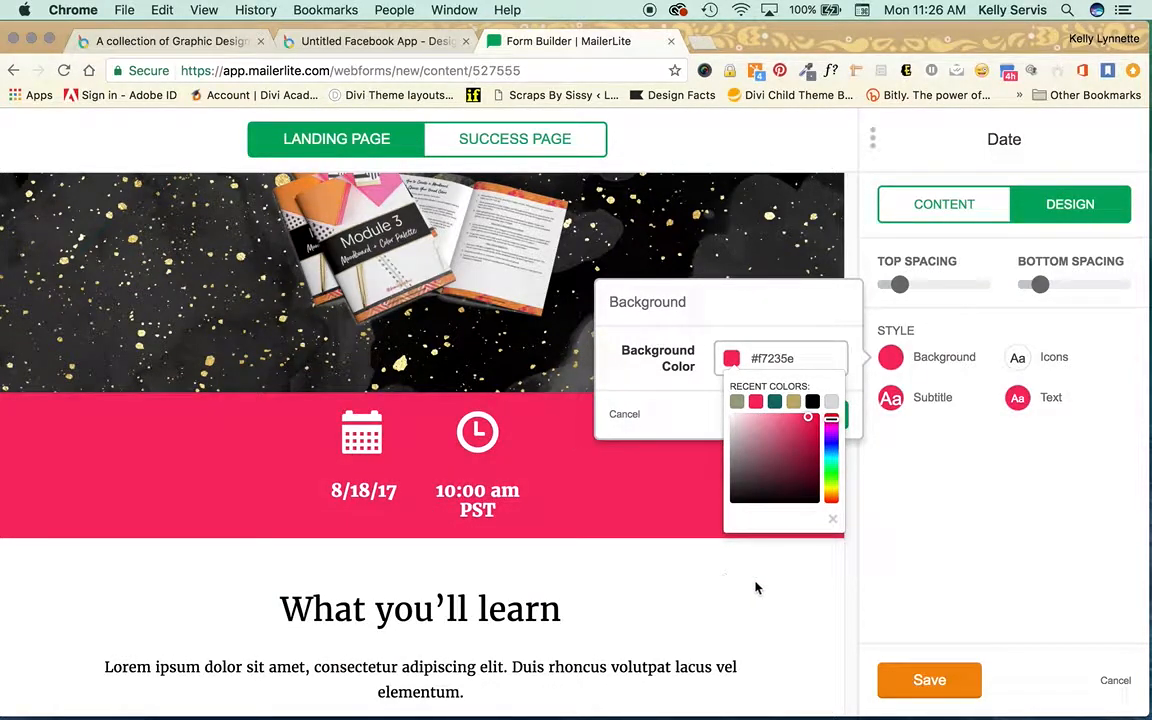
click(886, 681)
scroll(688, 630, down, 2)
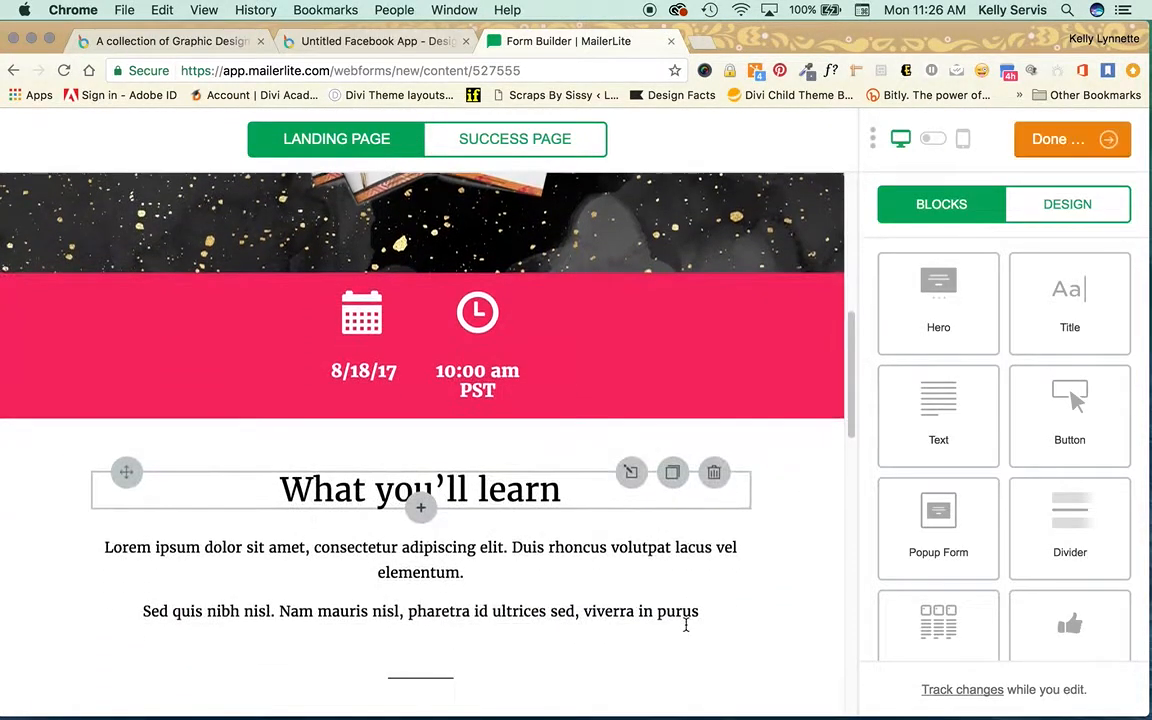
- Add two Text blocks to the landing page directly below the hero
scroll(950, 480, down, 3)
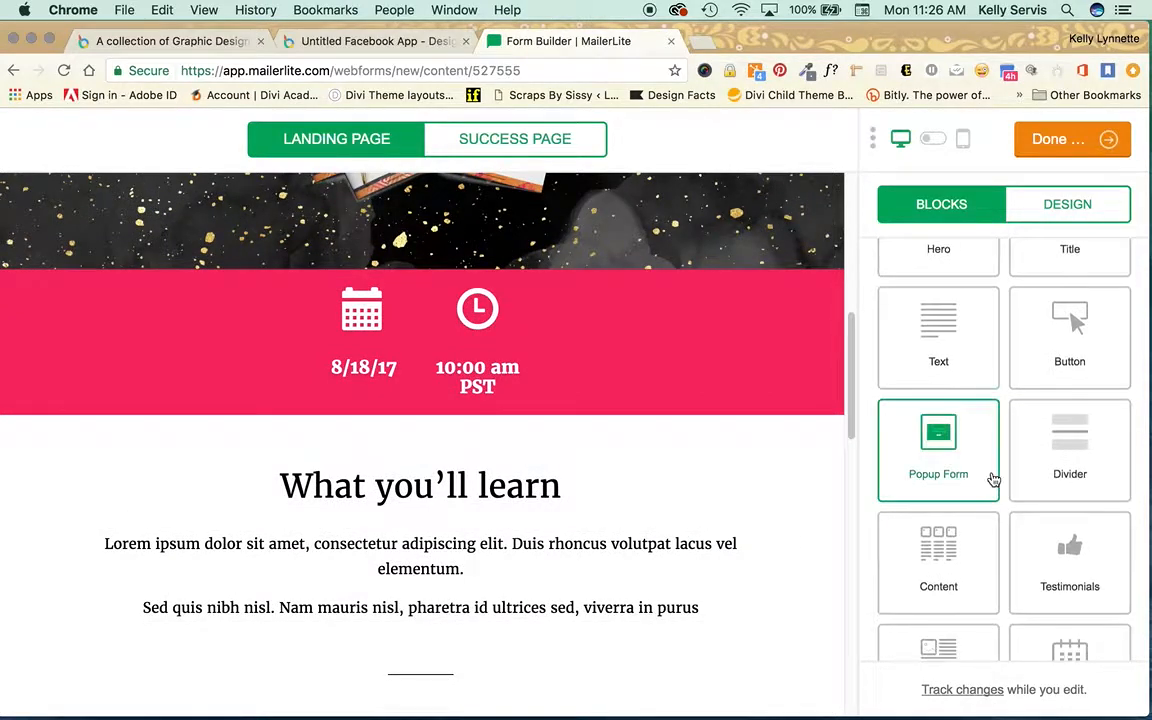
scroll(993, 480, up, 2)
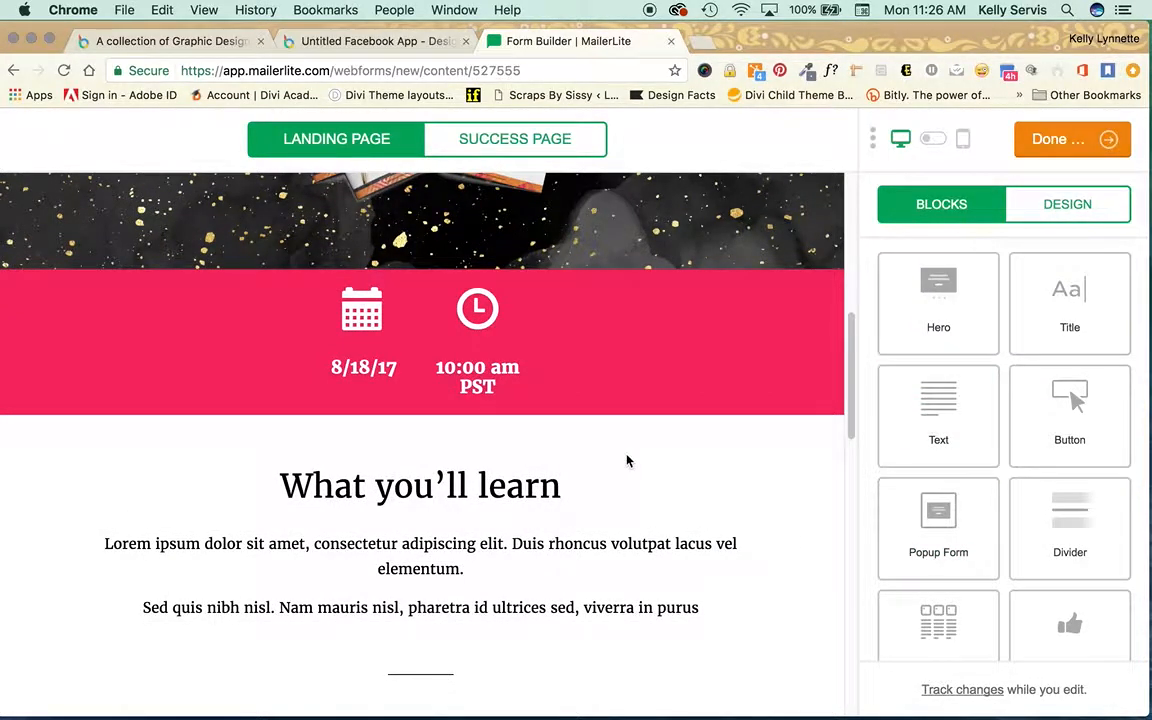
scroll(625, 460, down, 3)
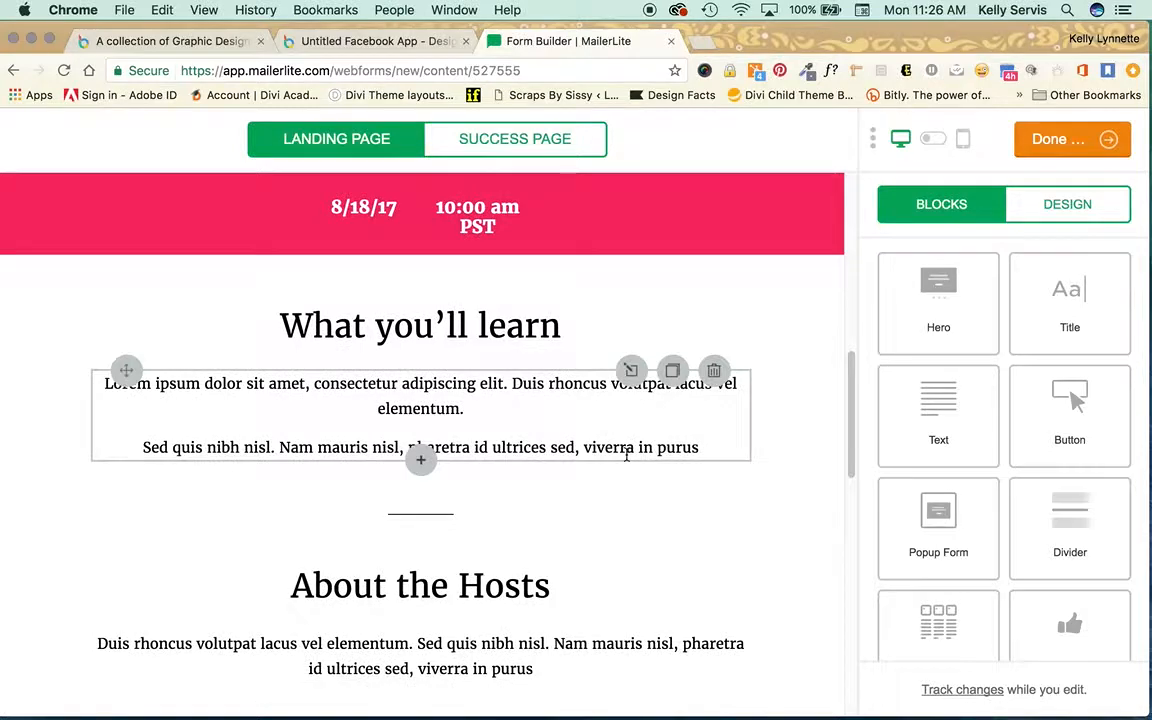
scroll(625, 455, down, 3)
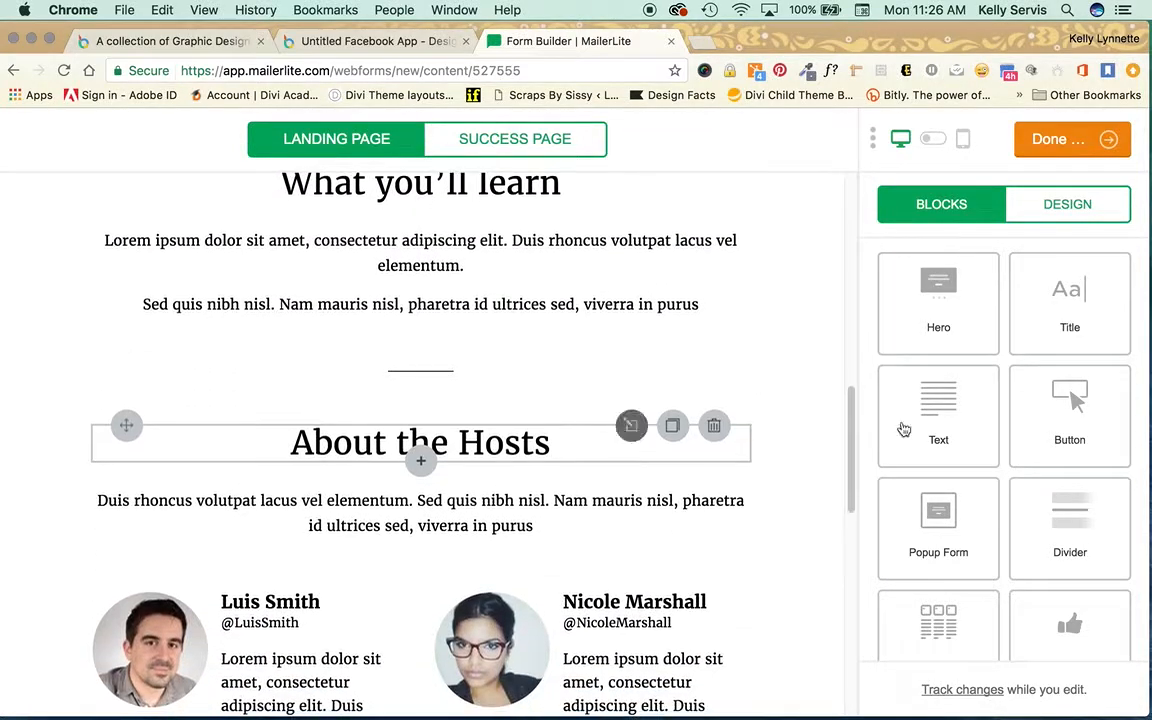
drag(986, 440, 549, 481)
scroll(549, 481, down, 19)
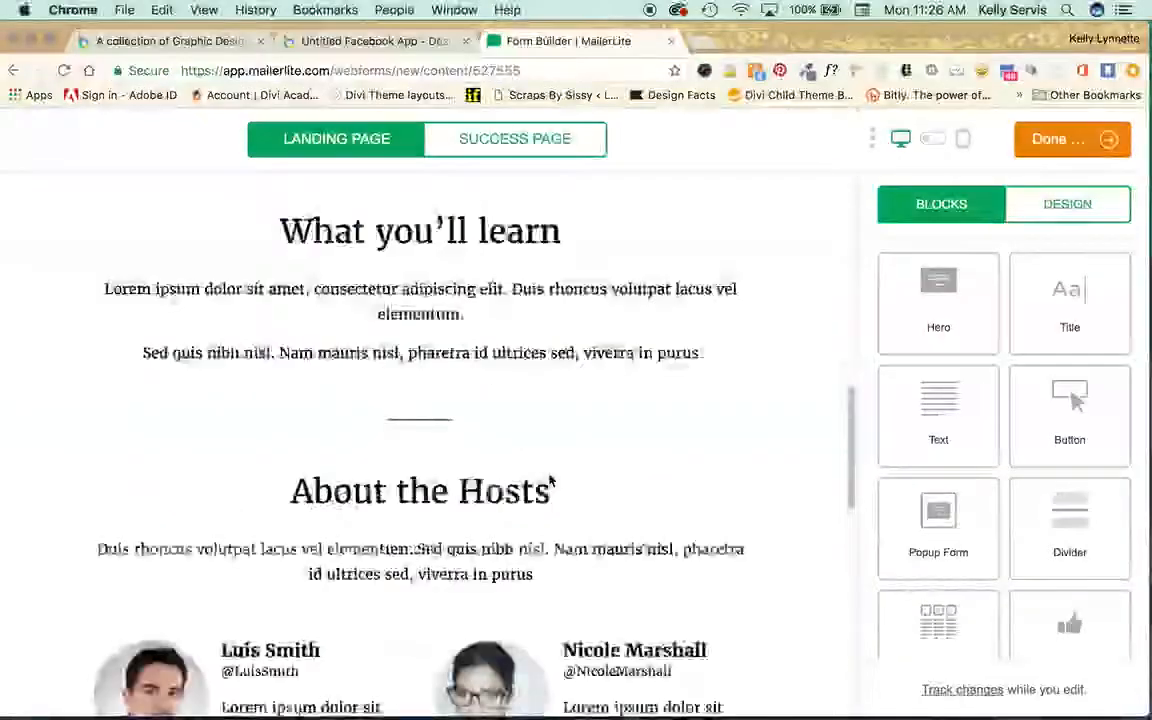
scroll(549, 481, up, 20)
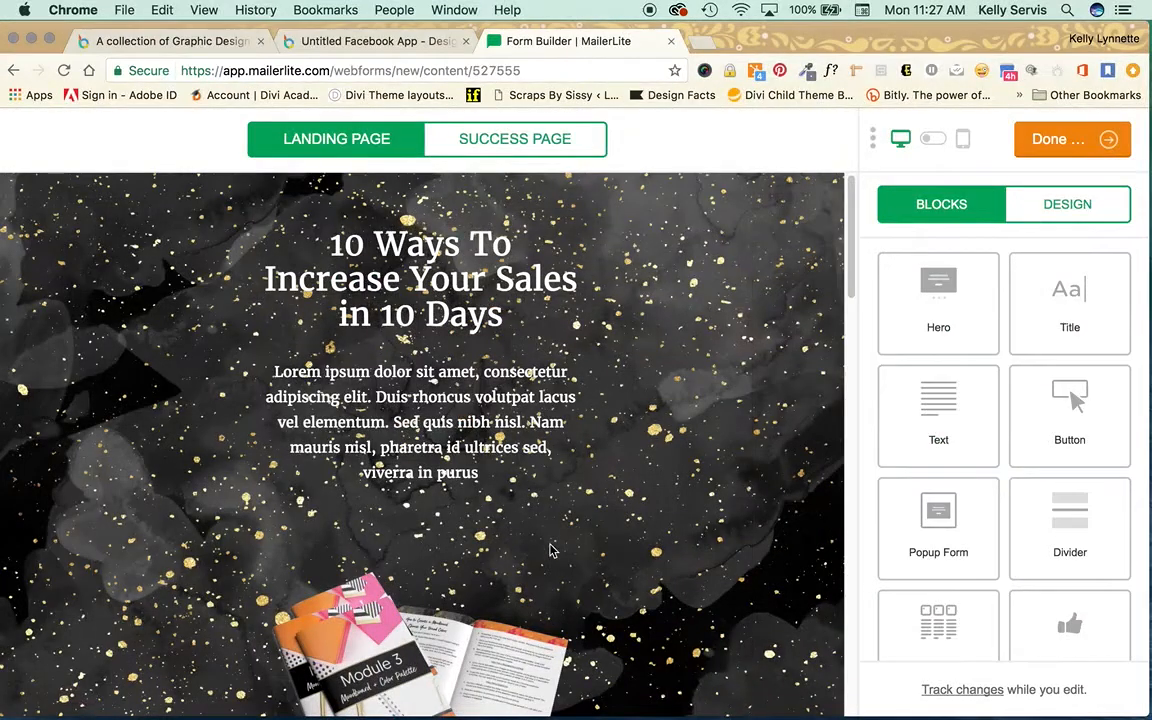
scroll(532, 550, down, 20)
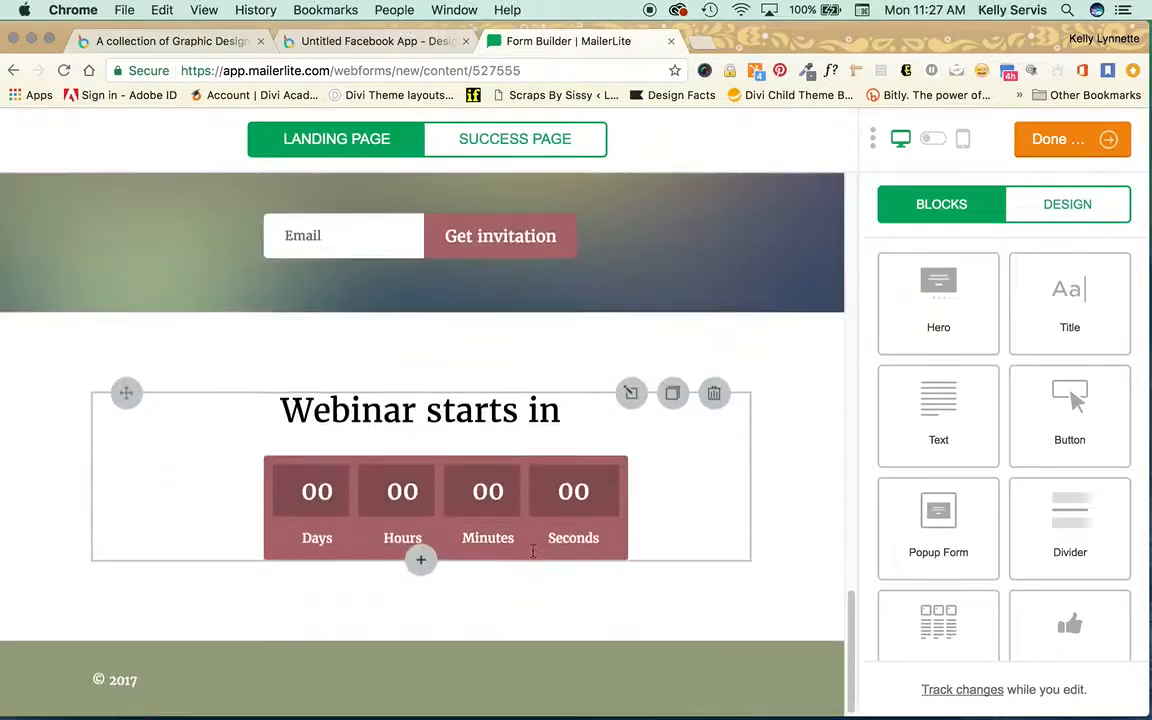
click(939, 408)
drag(939, 408, 512, 532)
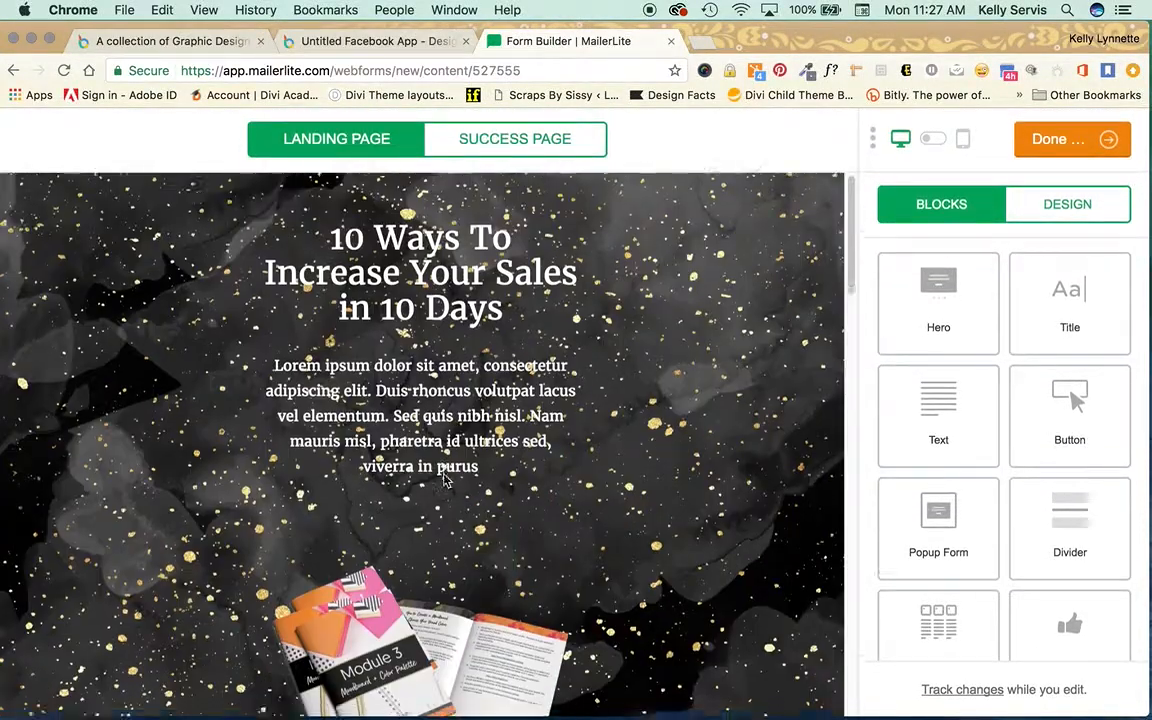
- Move the second Text block from above the date block to directly below it
scroll(446, 481, down, 5)
click(131, 450)
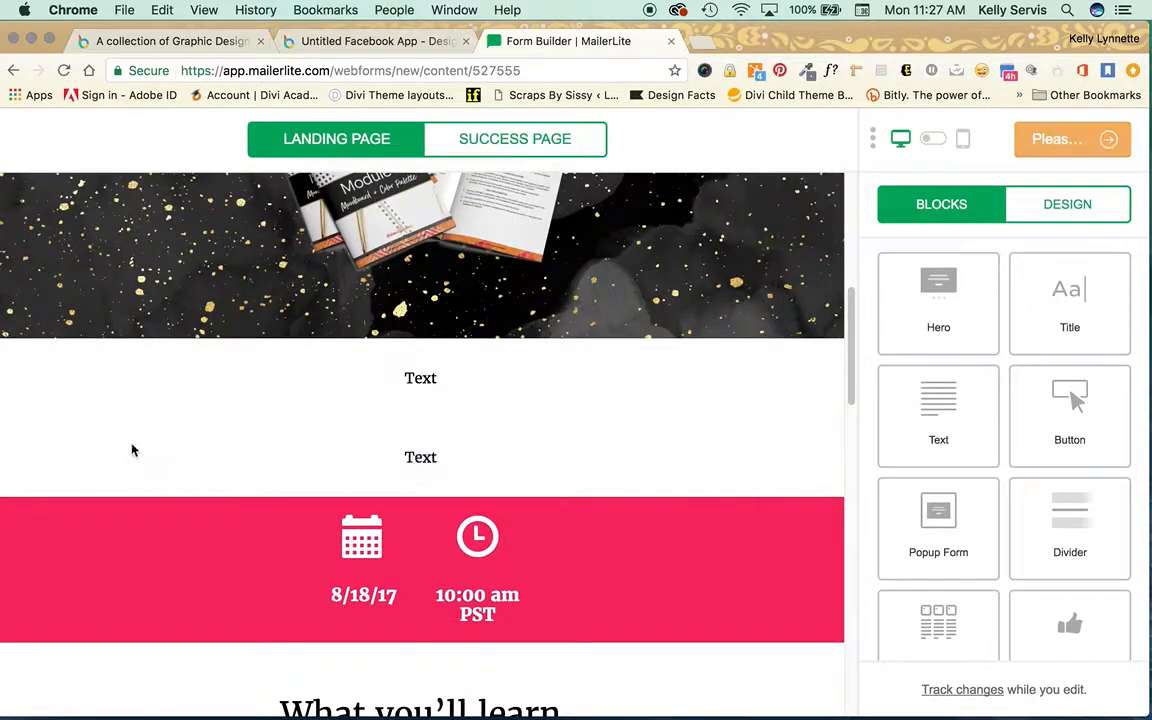
drag(128, 450, 130, 608)
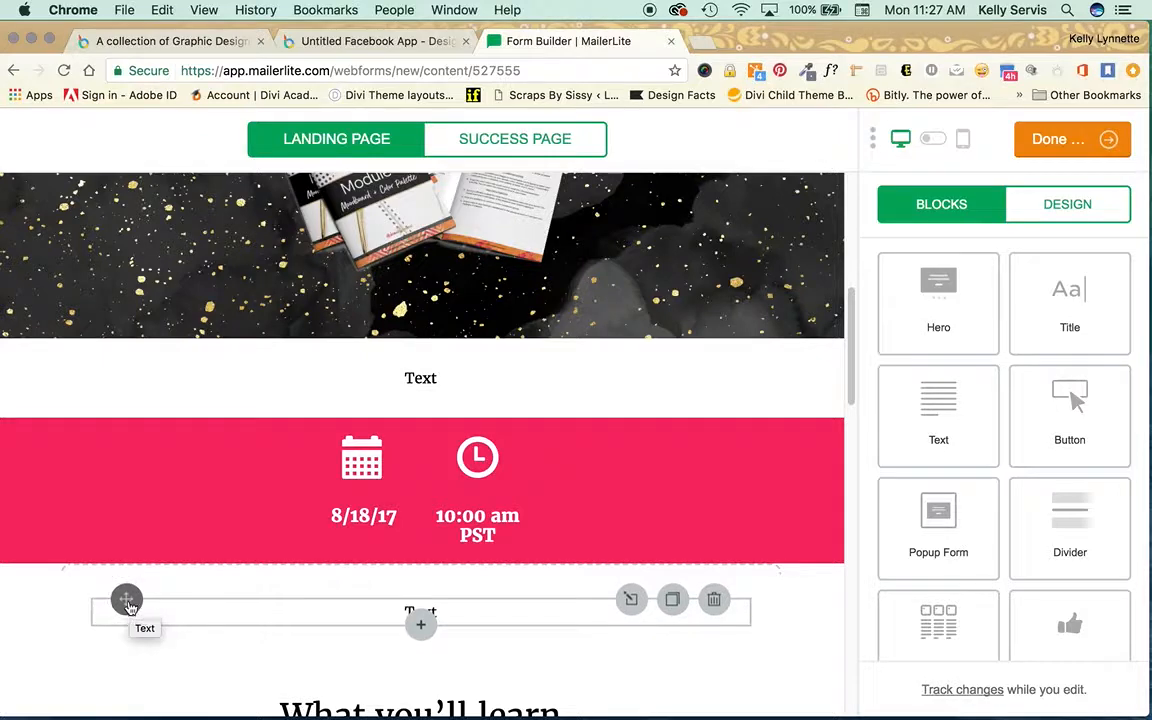
- Delete both added Text blocks, the one above and the one below the date block
scroll(128, 606, down, 5)
scroll(390, 330, up, 2)
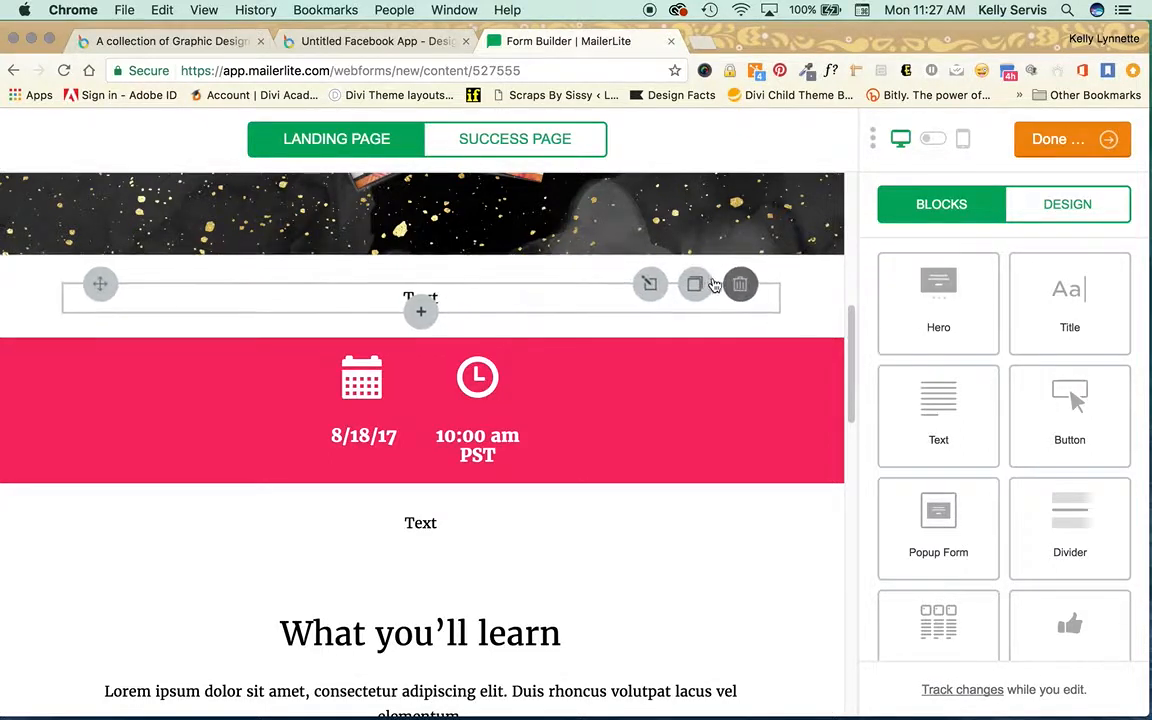
click(738, 285)
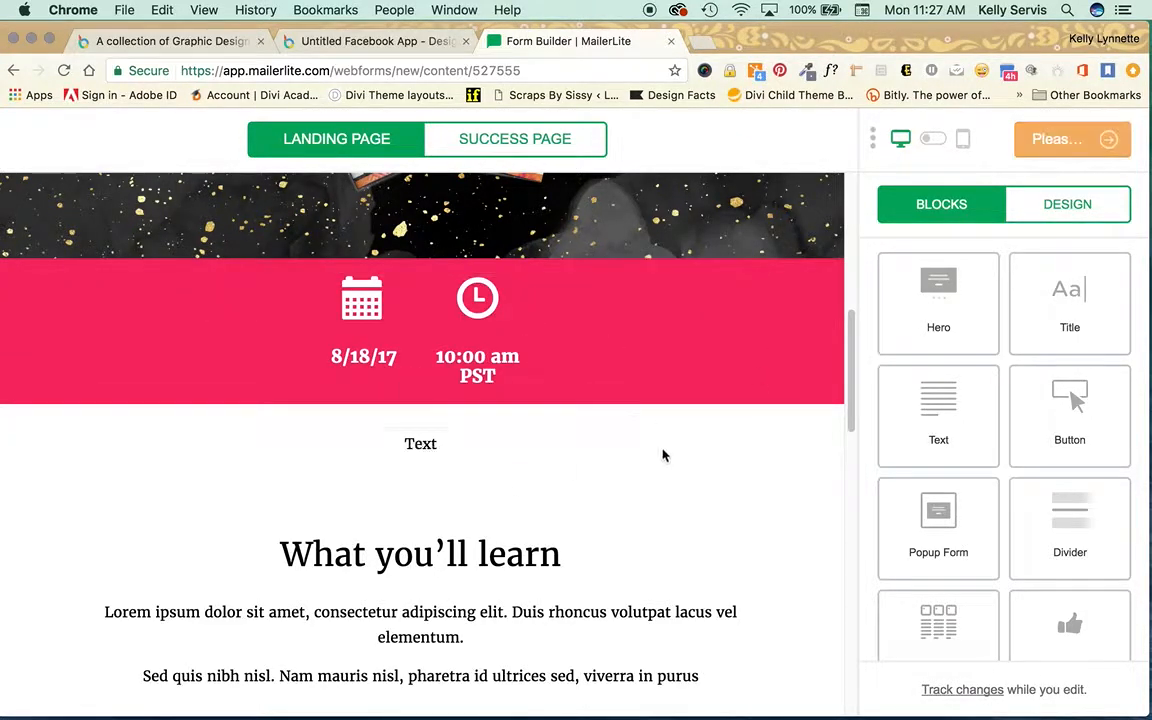
click(724, 437)
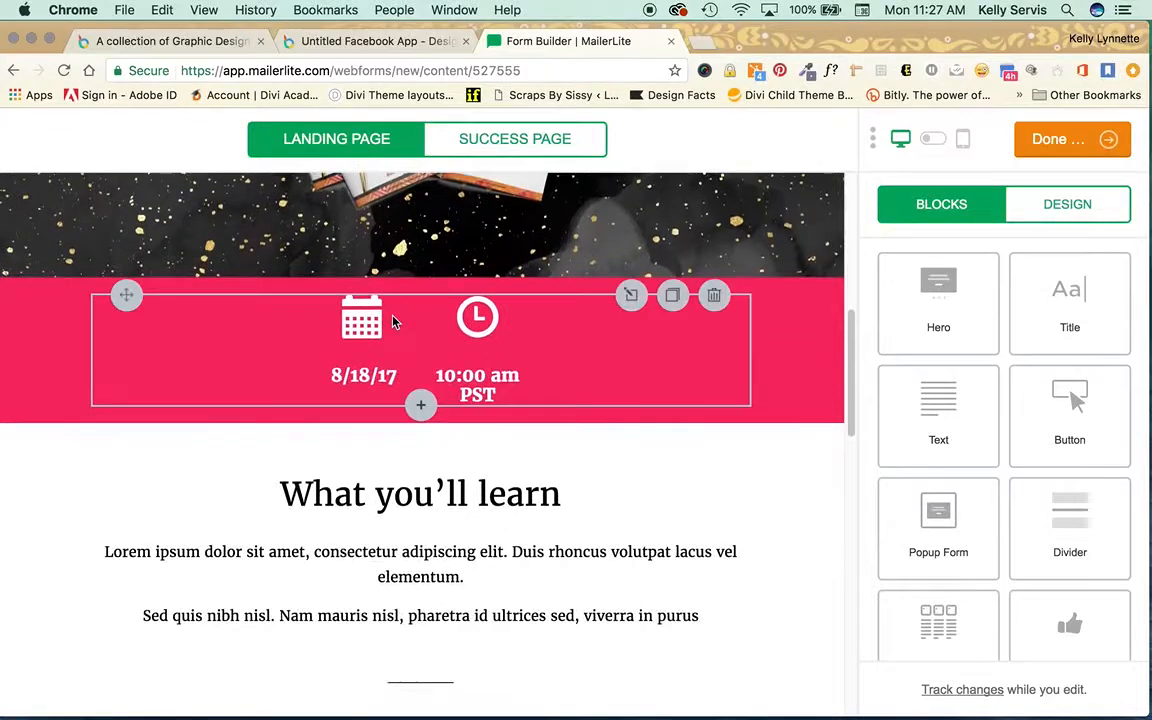
- Replace the second host's photo under About the Hosts with Contact Profile Image.png from the file manager and save the block
scroll(450, 450, down, 5)
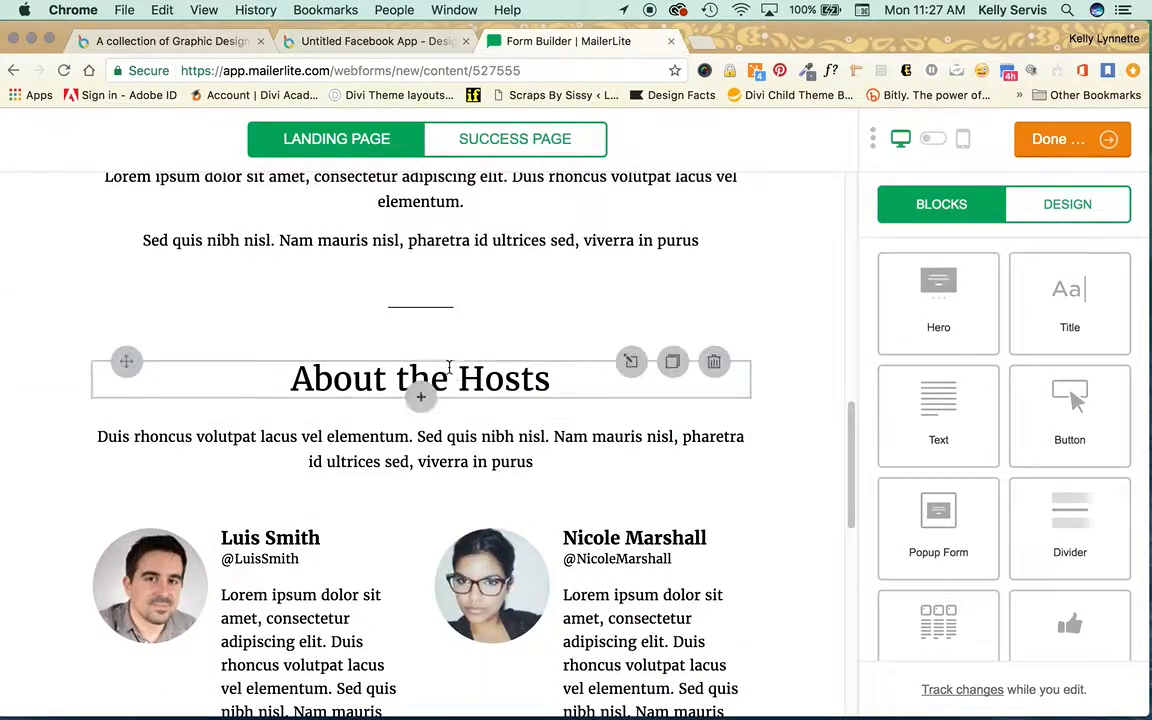
mouse_move(631, 372)
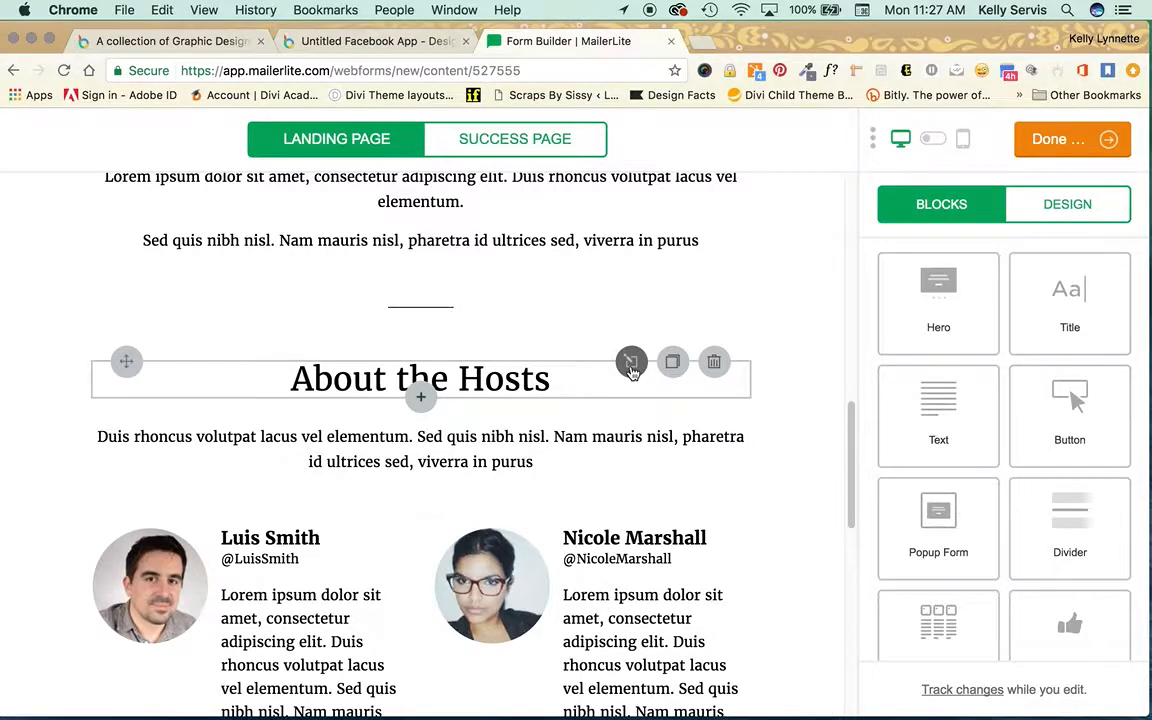
scroll(631, 372, down, 3)
click(510, 408)
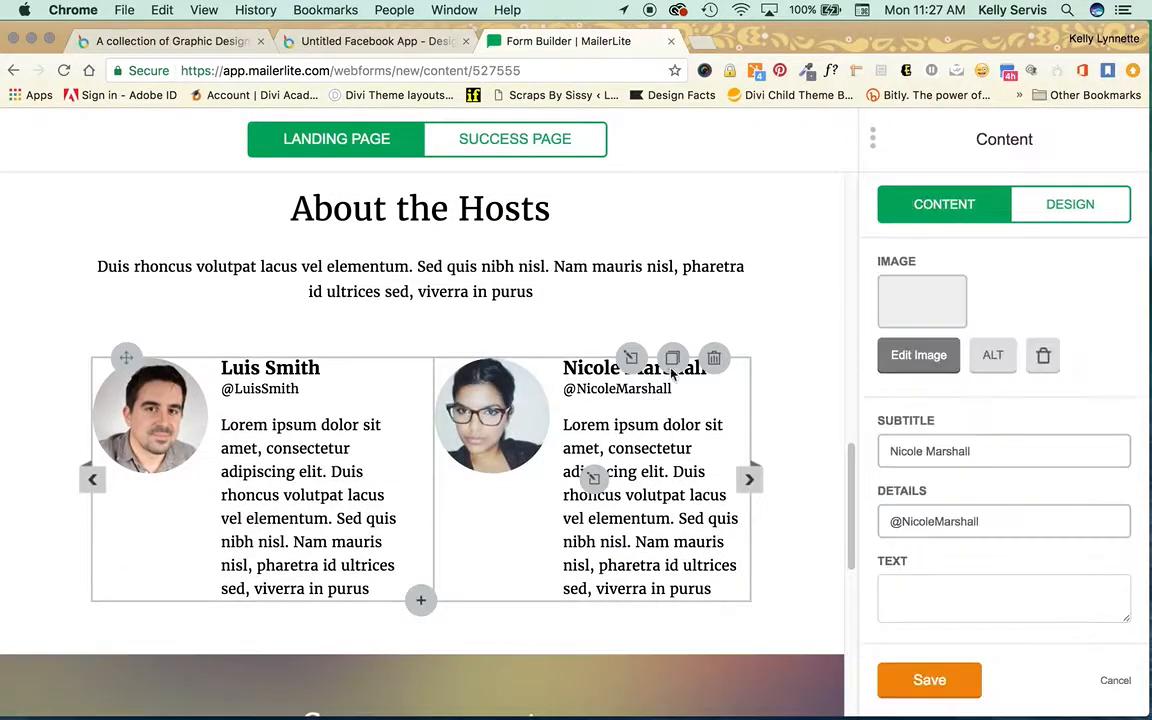
click(933, 316)
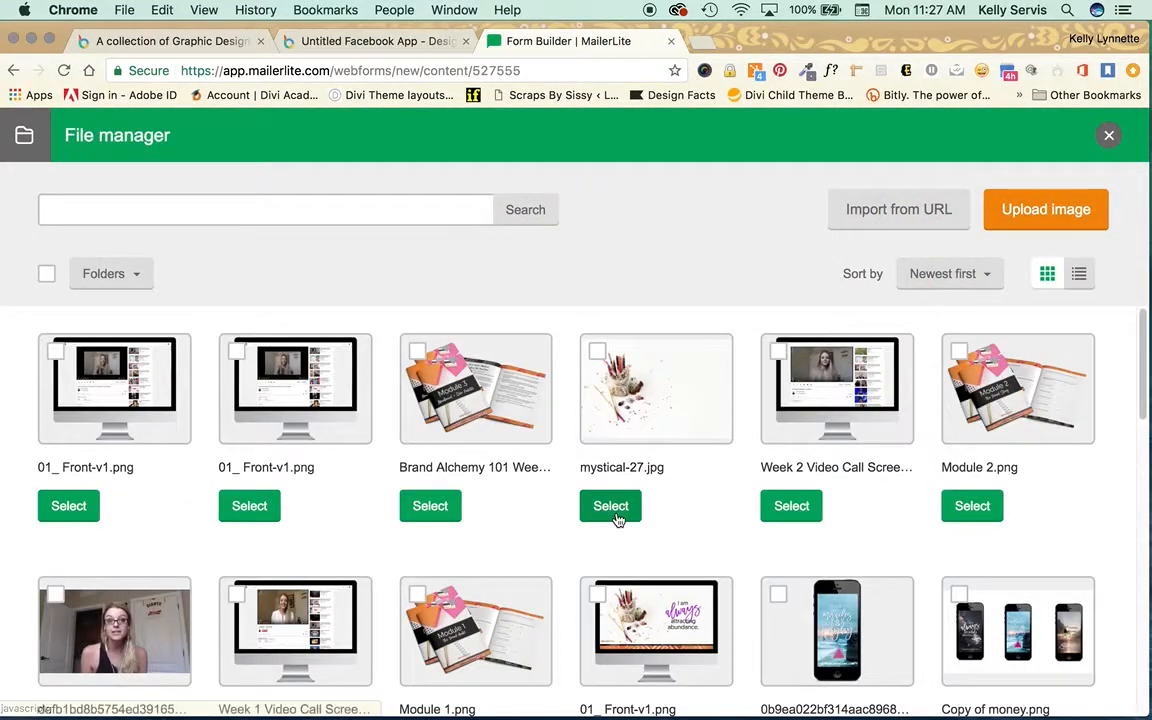
scroll(612, 460, down, 4)
scroll(618, 521, down, 2)
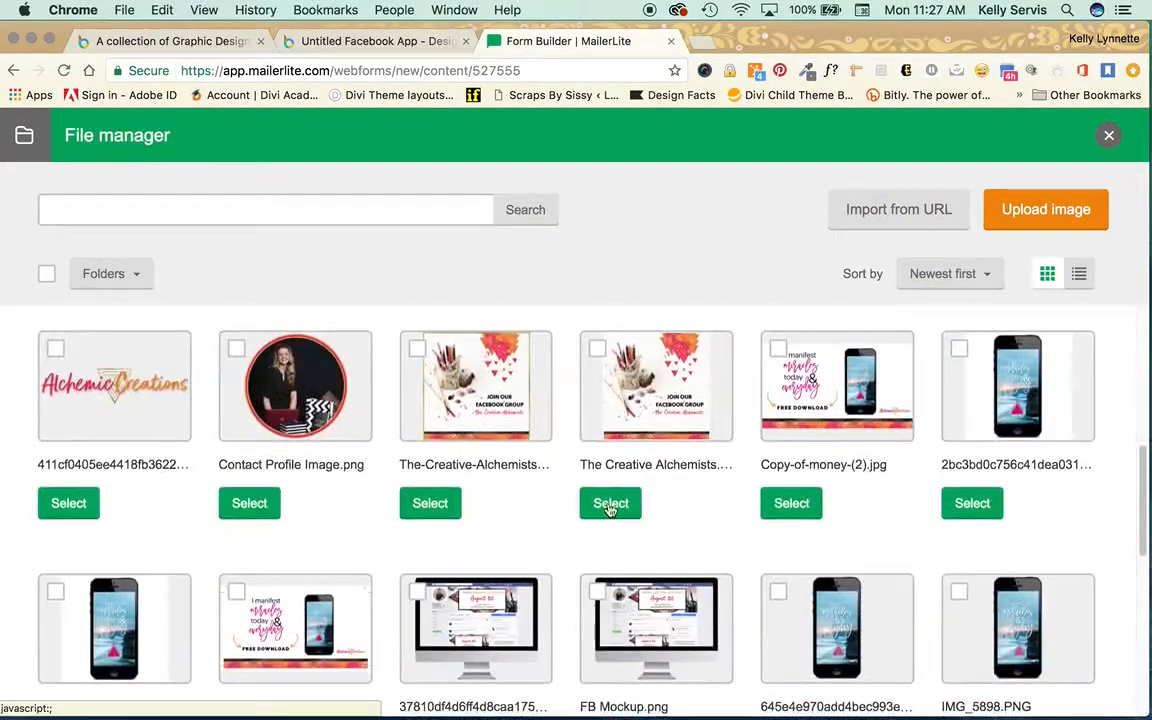
click(249, 503)
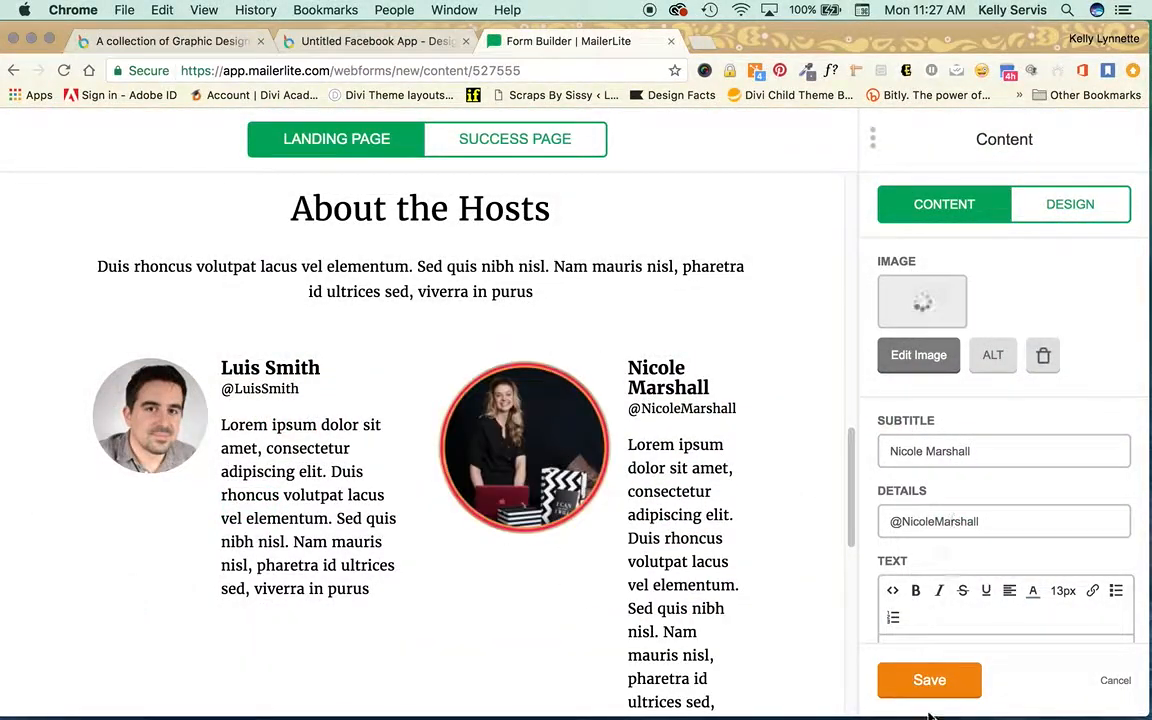
click(951, 680)
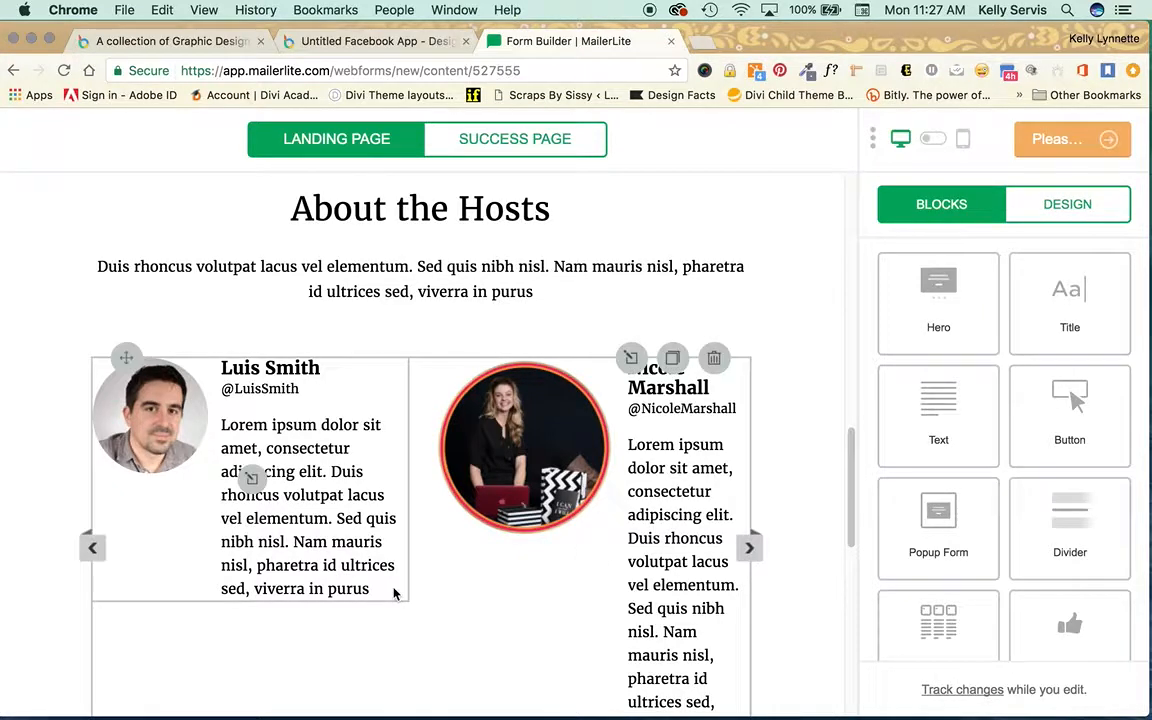
- Add an Image + Text block and move it between the About the Hosts intro text and the host profiles
scroll(347, 416, down, 3)
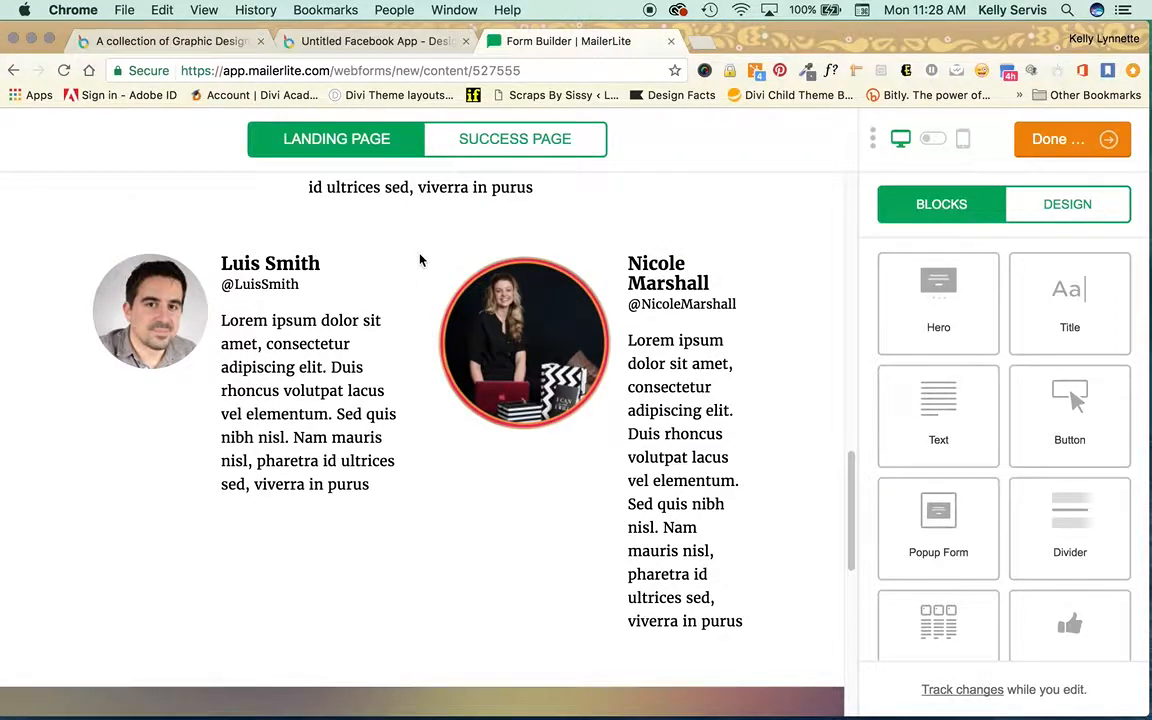
scroll(786, 488, down, 5)
scroll(990, 552, down, 5)
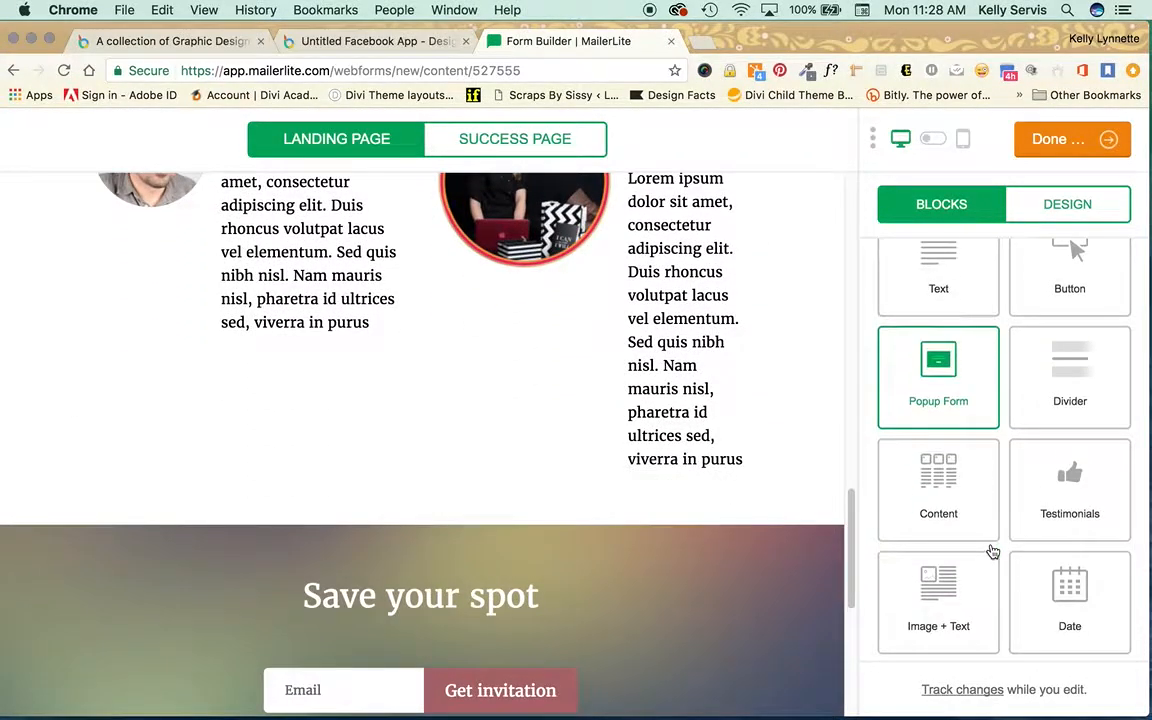
scroll(990, 552, down, 2)
scroll(845, 540, up, 3)
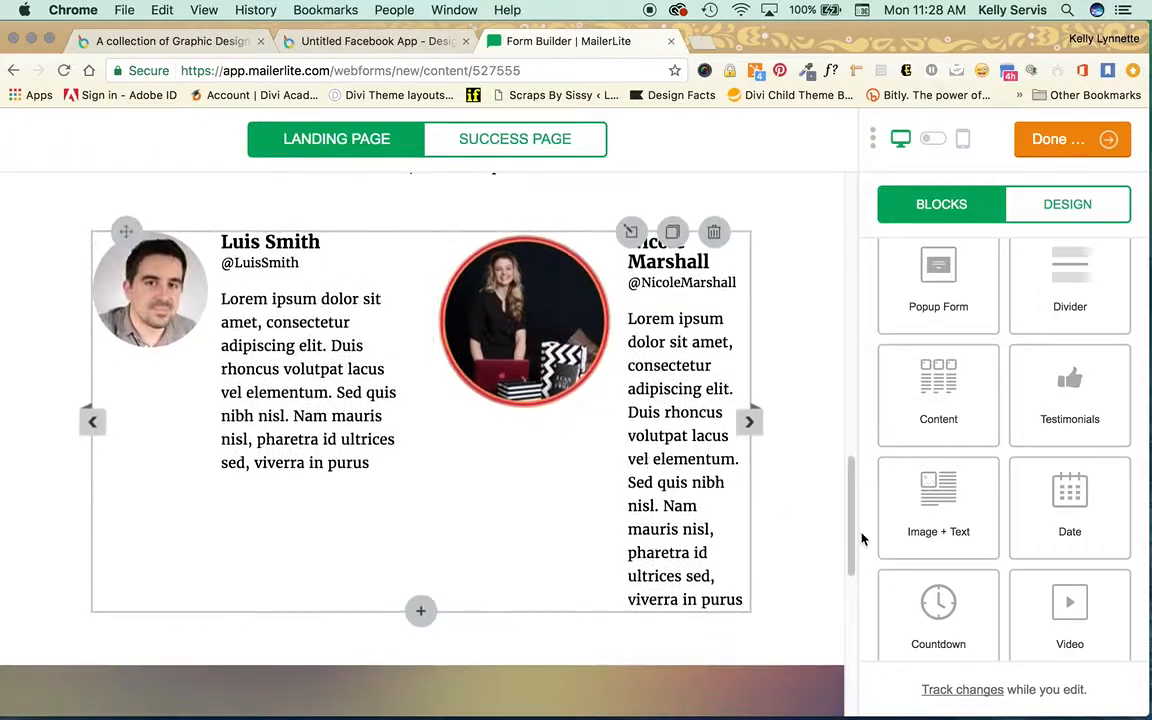
drag(936, 509, 594, 600)
scroll(594, 600, down, 4)
scroll(594, 600, down, 5)
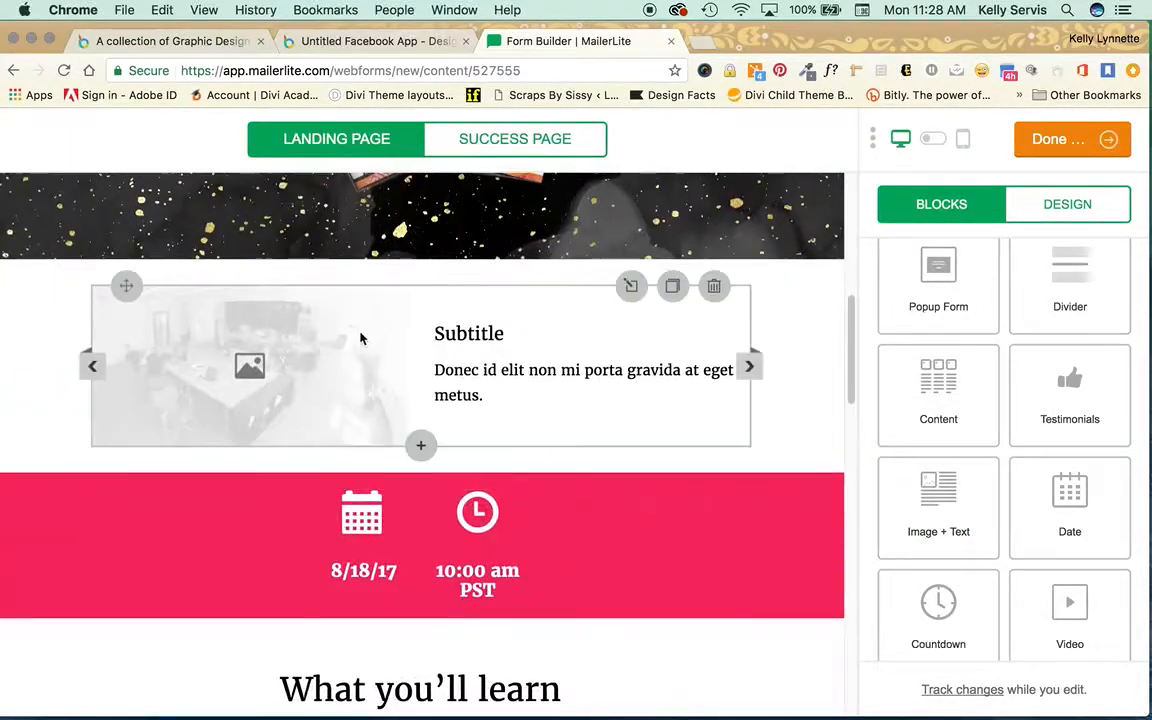
drag(126, 287, 283, 319)
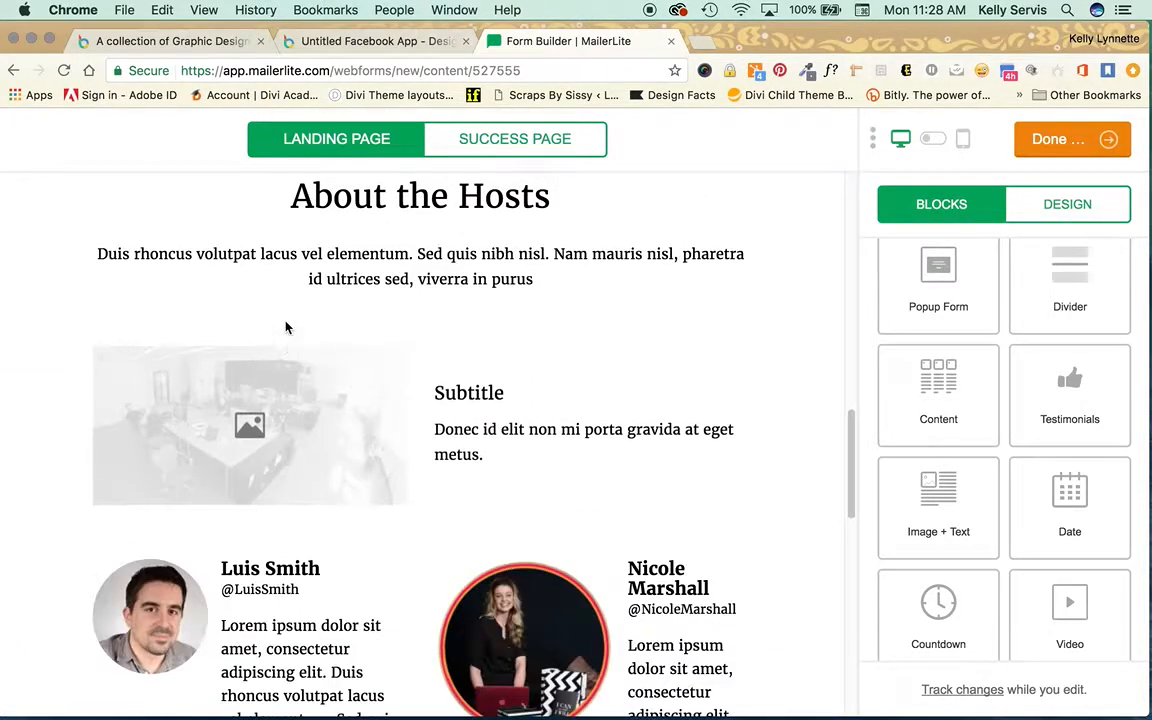
- Set the Image + Text block's picture to Contact Profile Image.png from the file manager
click(259, 424)
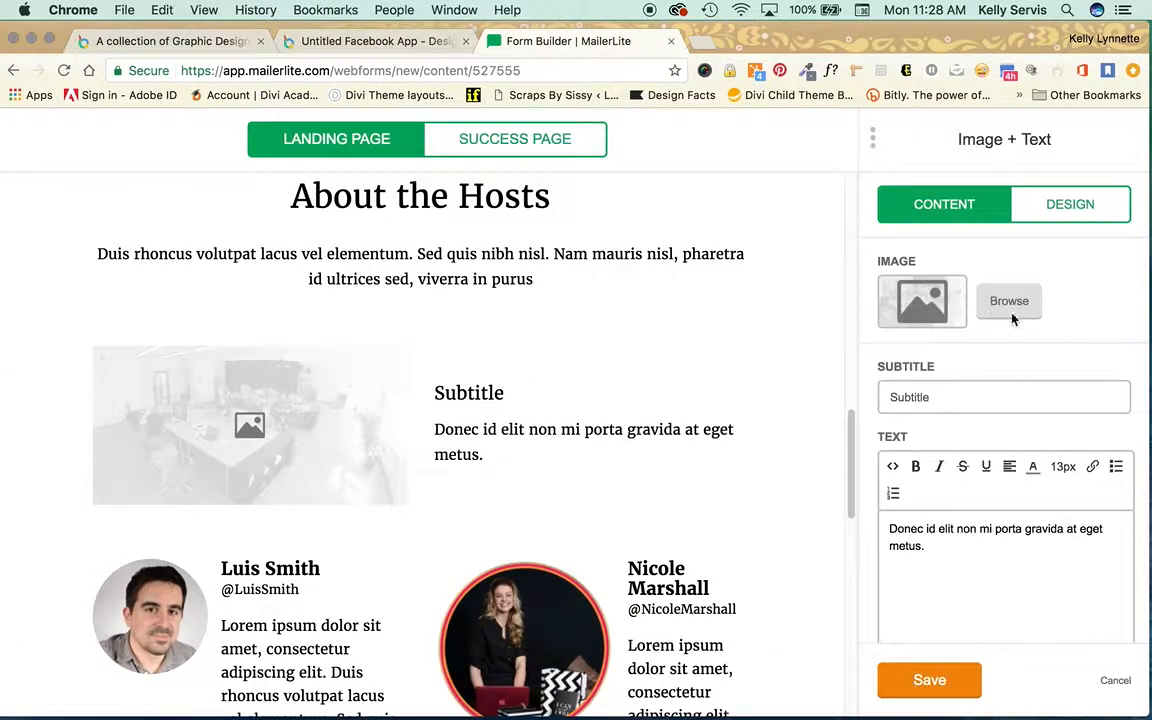
click(947, 313)
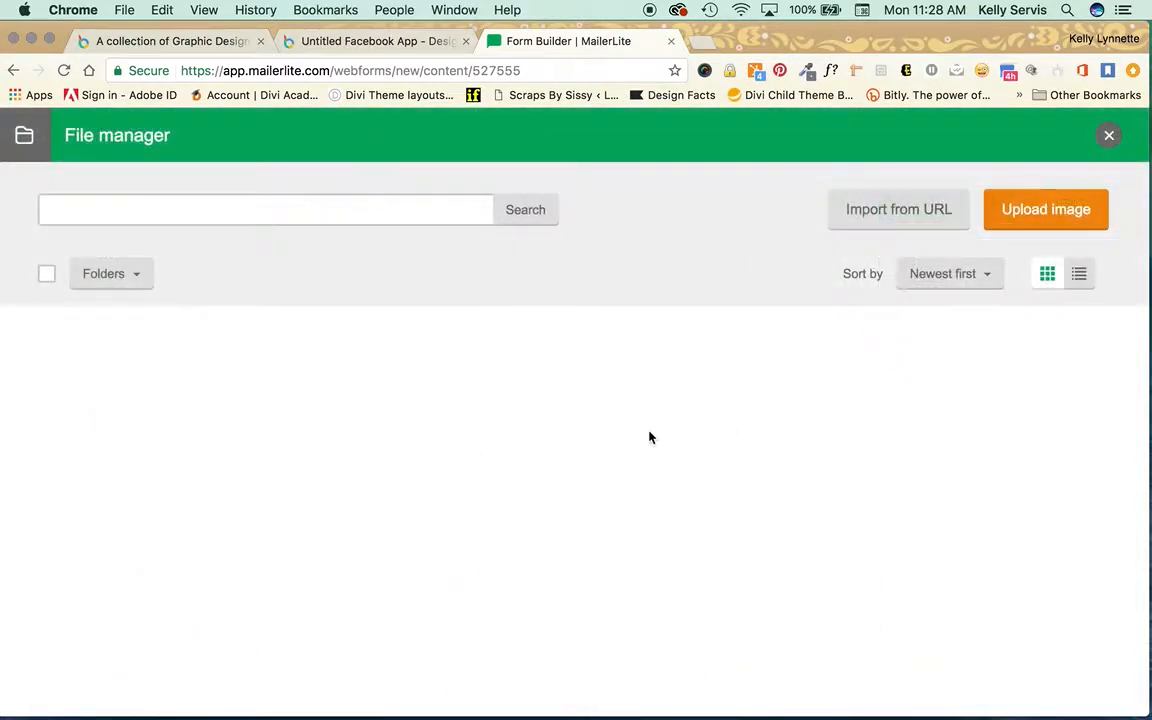
scroll(296, 535, down, 5)
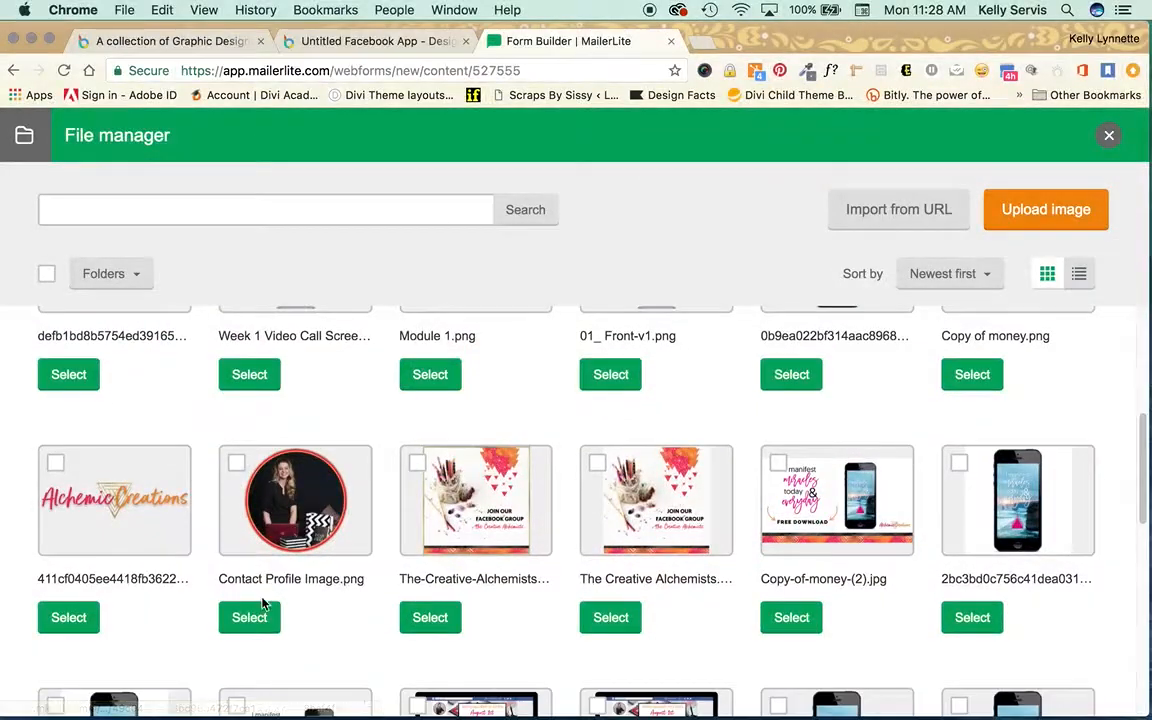
click(252, 624)
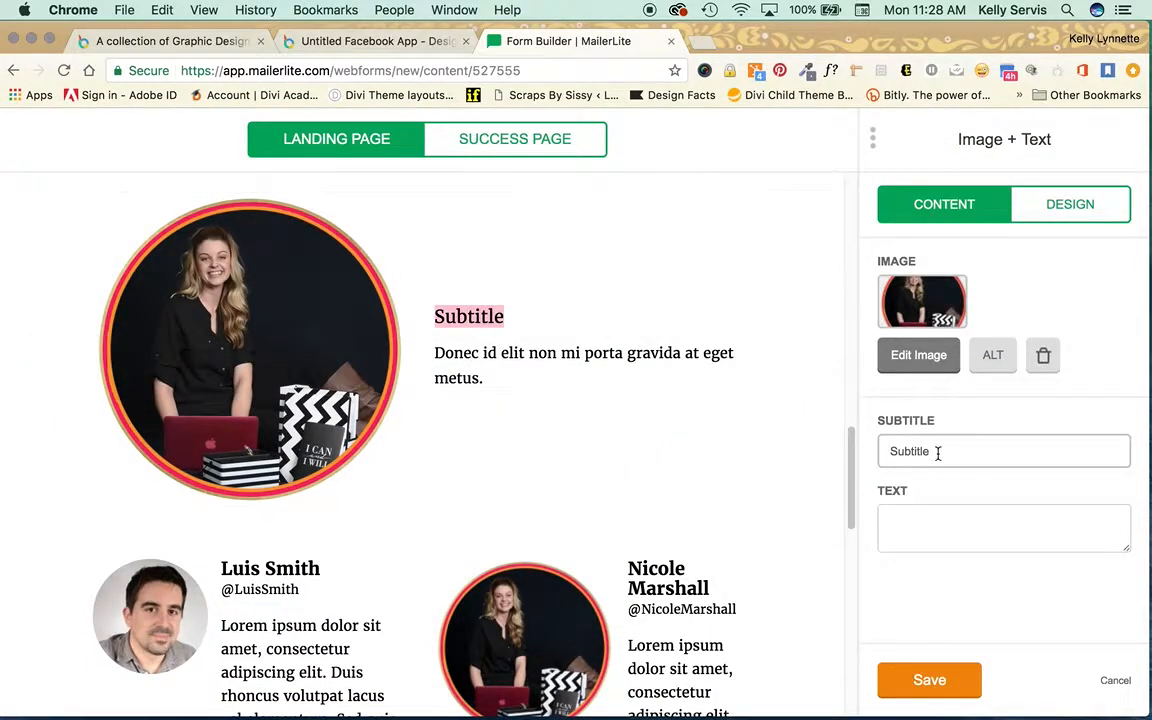
- Compare the large portrait with the host profiles and delete the added Image + Text block
scroll(667, 425, up, 3)
scroll(667, 425, down, 2)
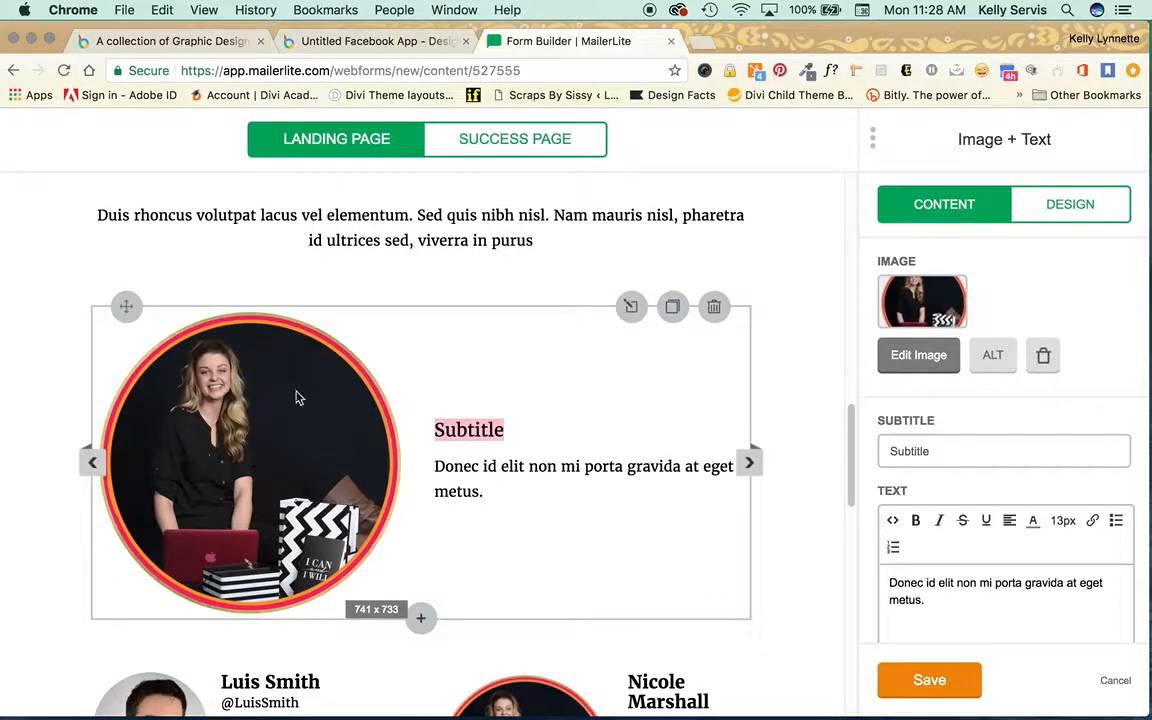
scroll(543, 452, down, 6)
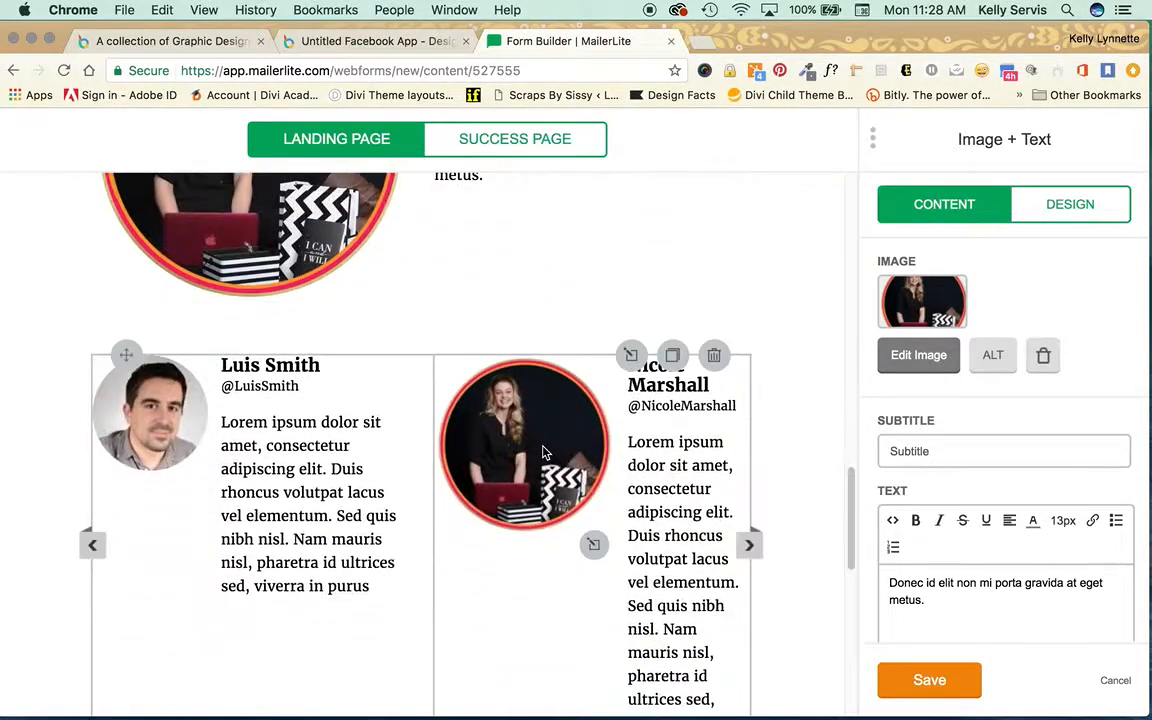
scroll(543, 452, up, 5)
click(716, 324)
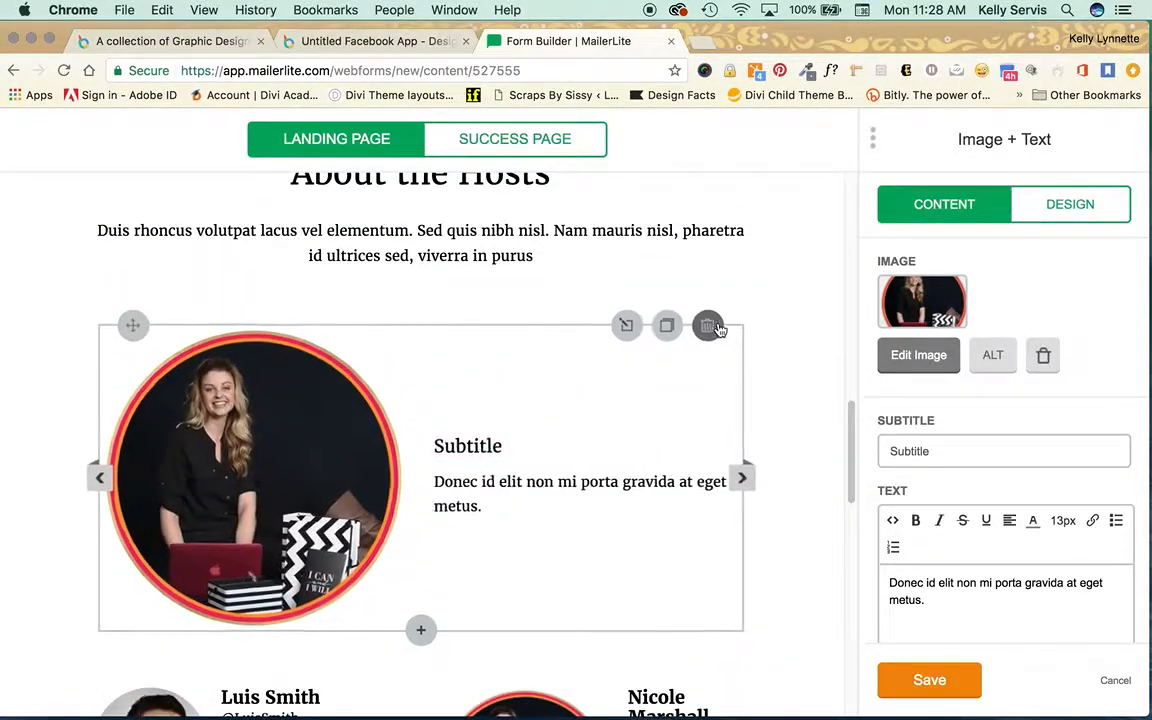
scroll(718, 329, down, 1)
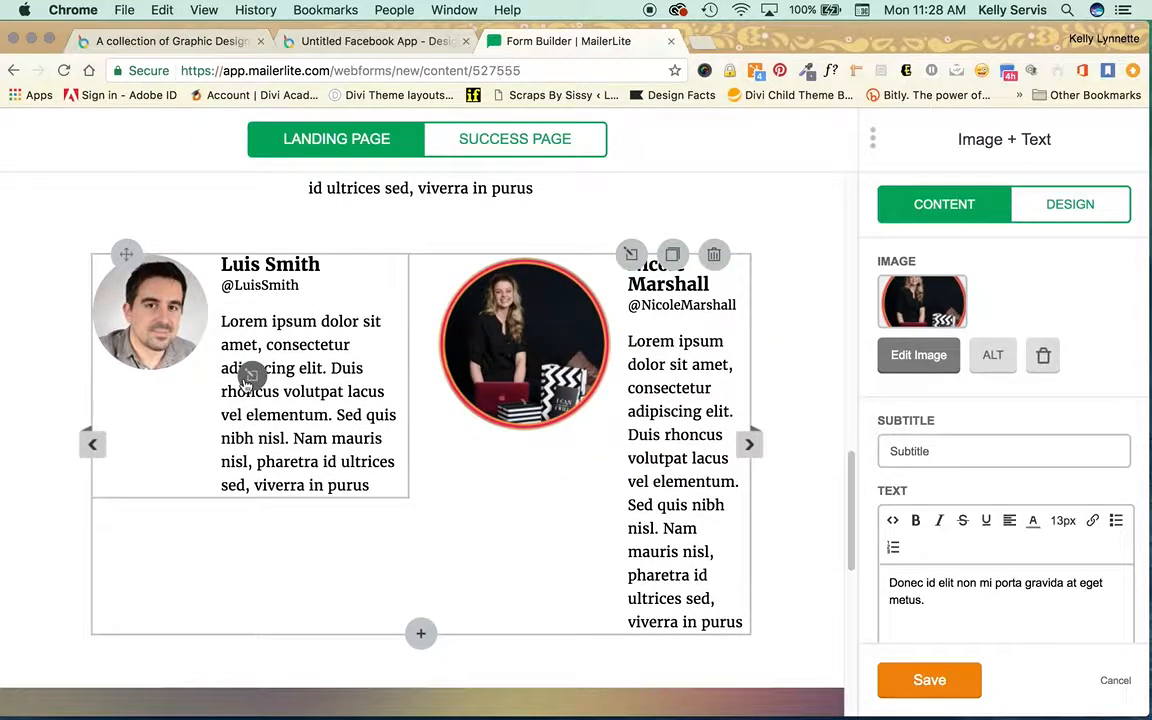
scroll(247, 381, down, 6)
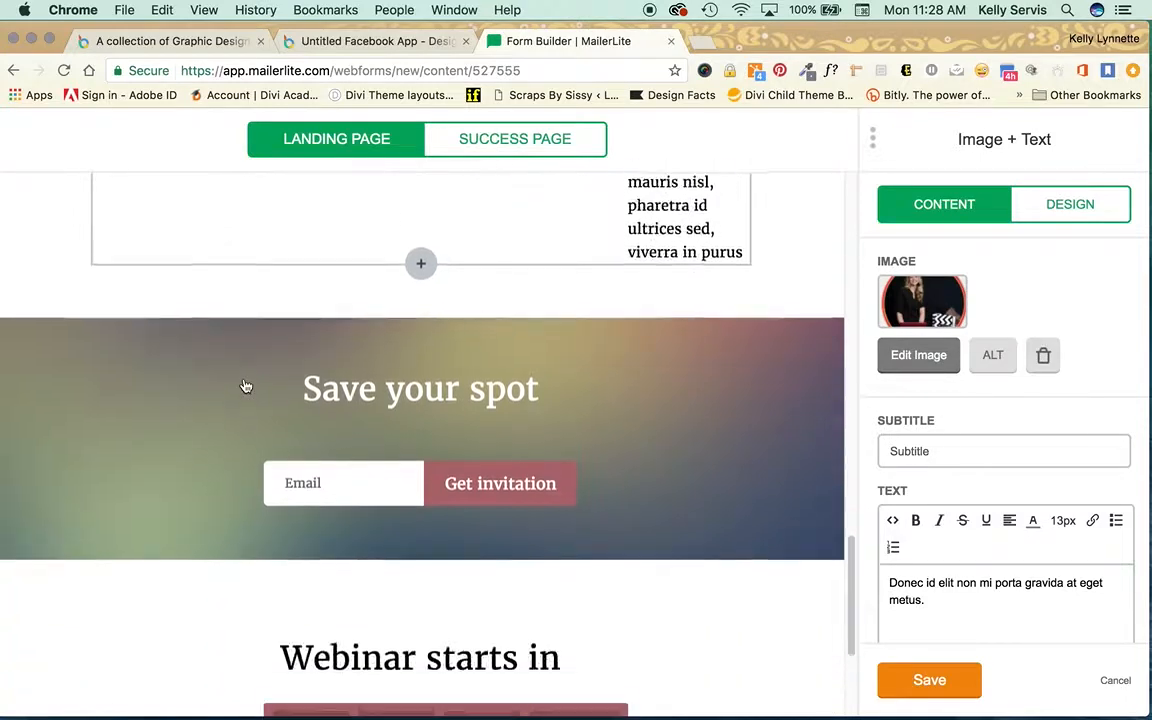
scroll(245, 386, down, 2)
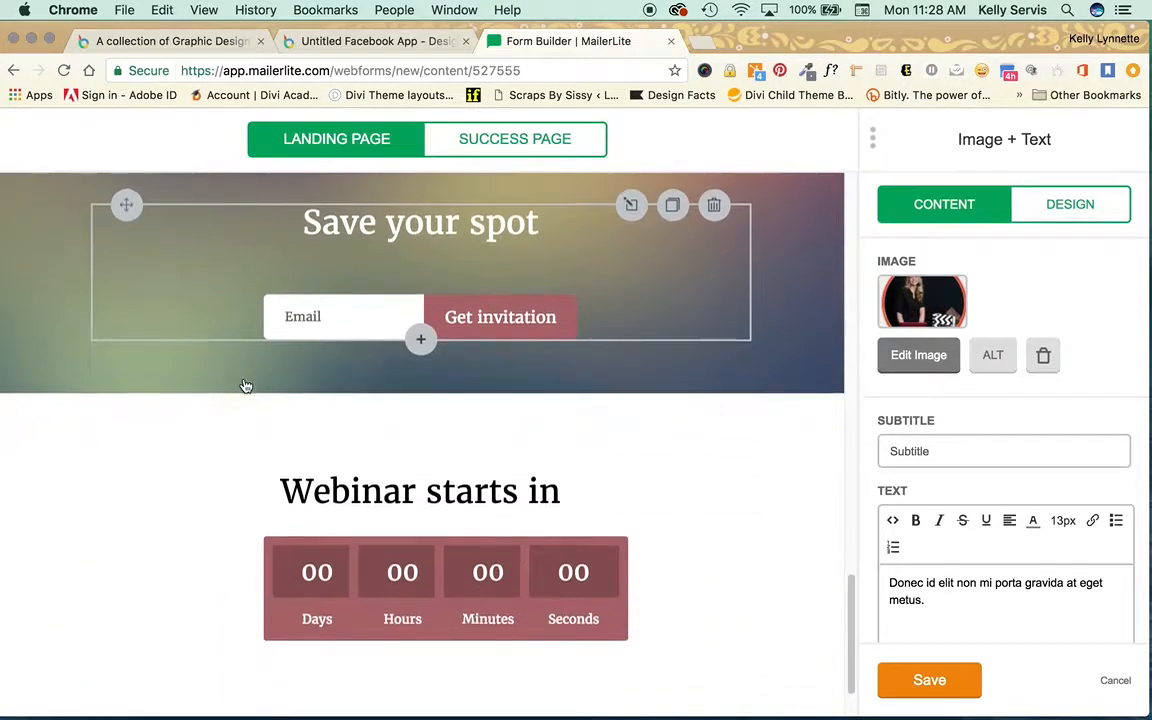
- Set the expiration date of the "Webinar starts in" Countdown block to August 18, 2017
scroll(245, 386, down, 1)
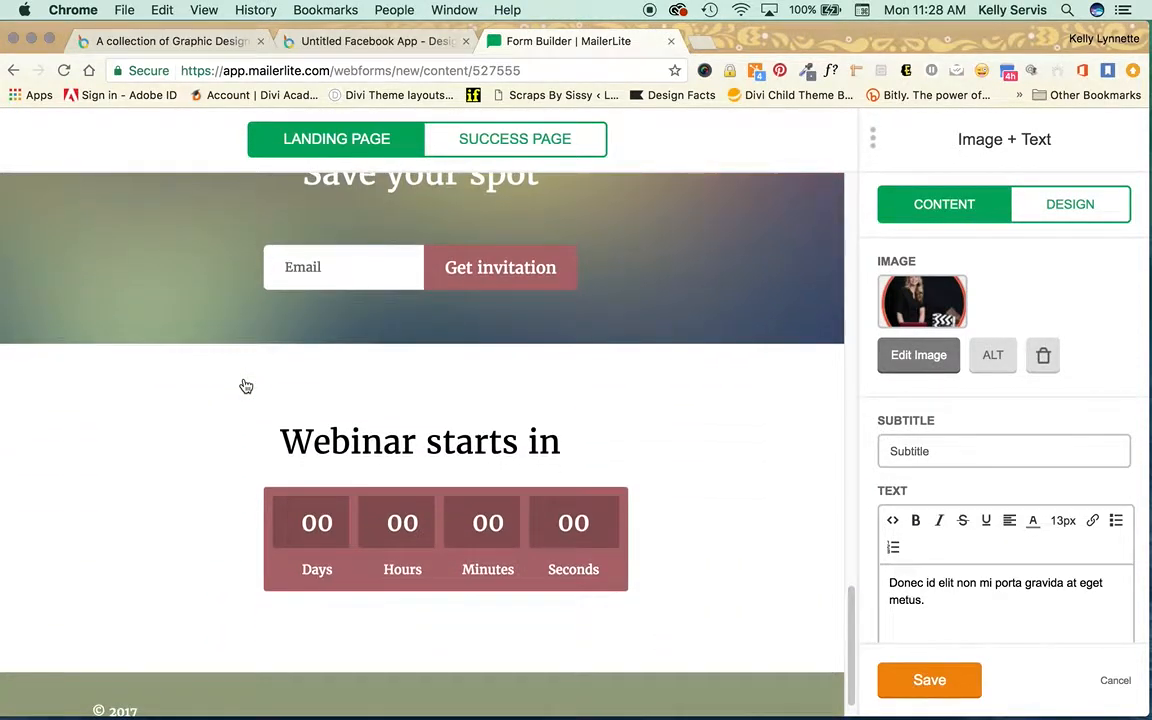
scroll(246, 386, down, 1)
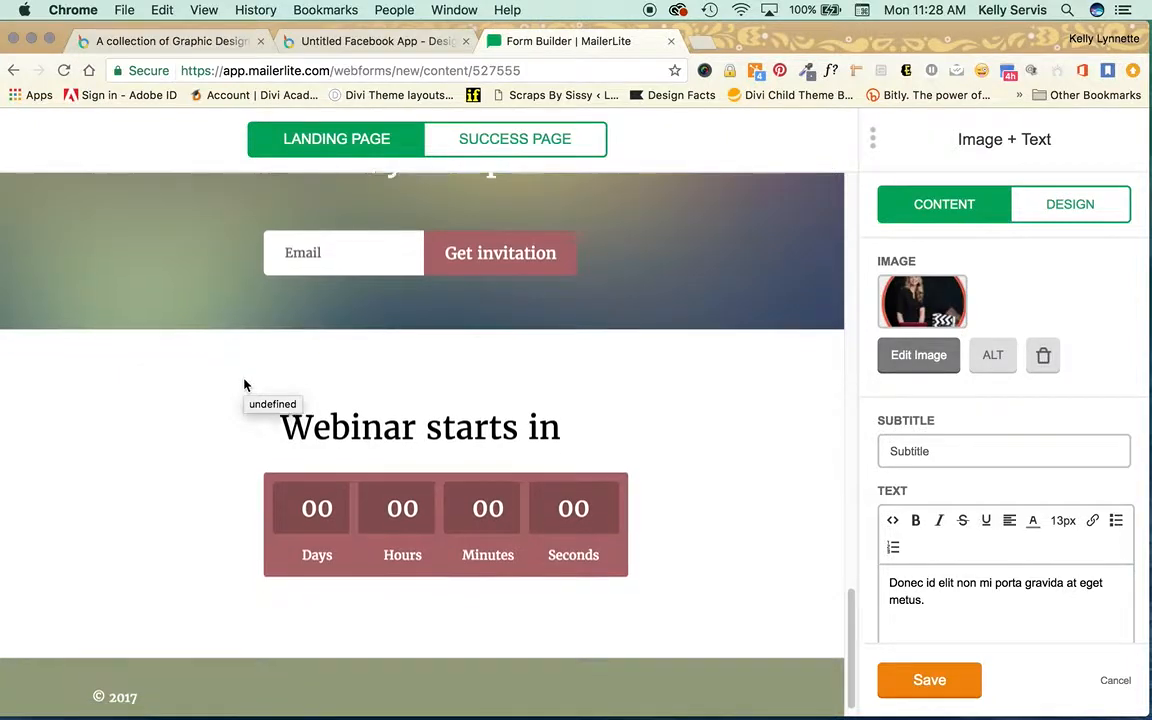
click(338, 491)
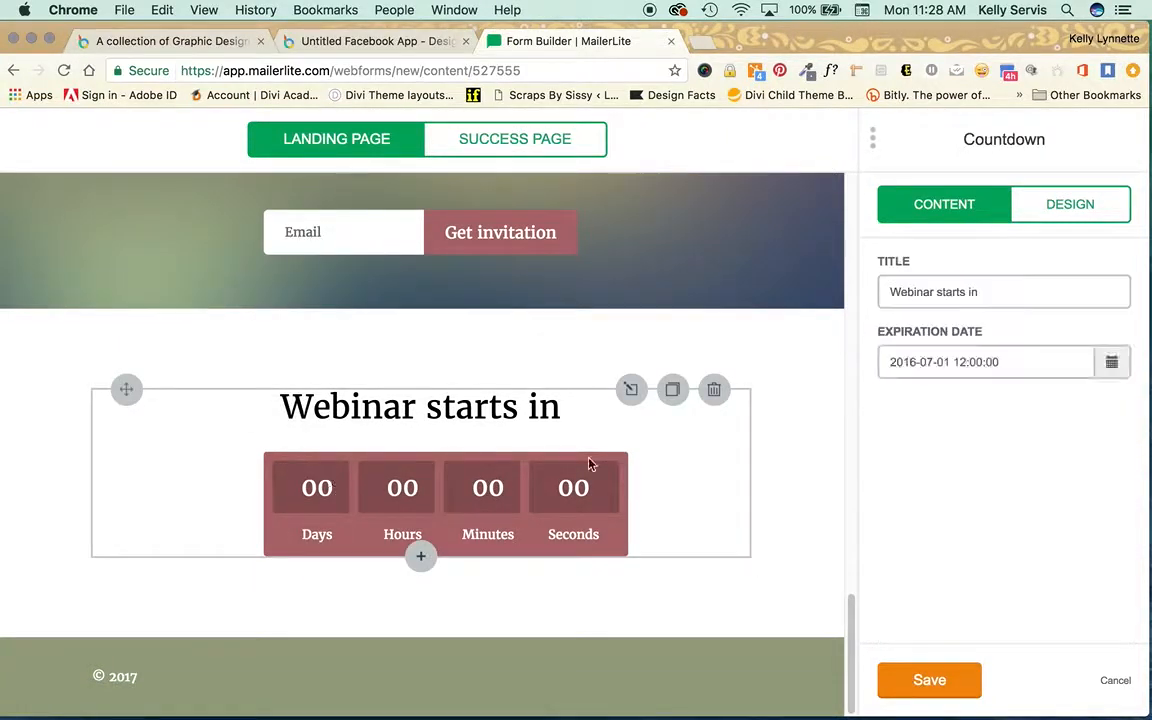
click(1114, 363)
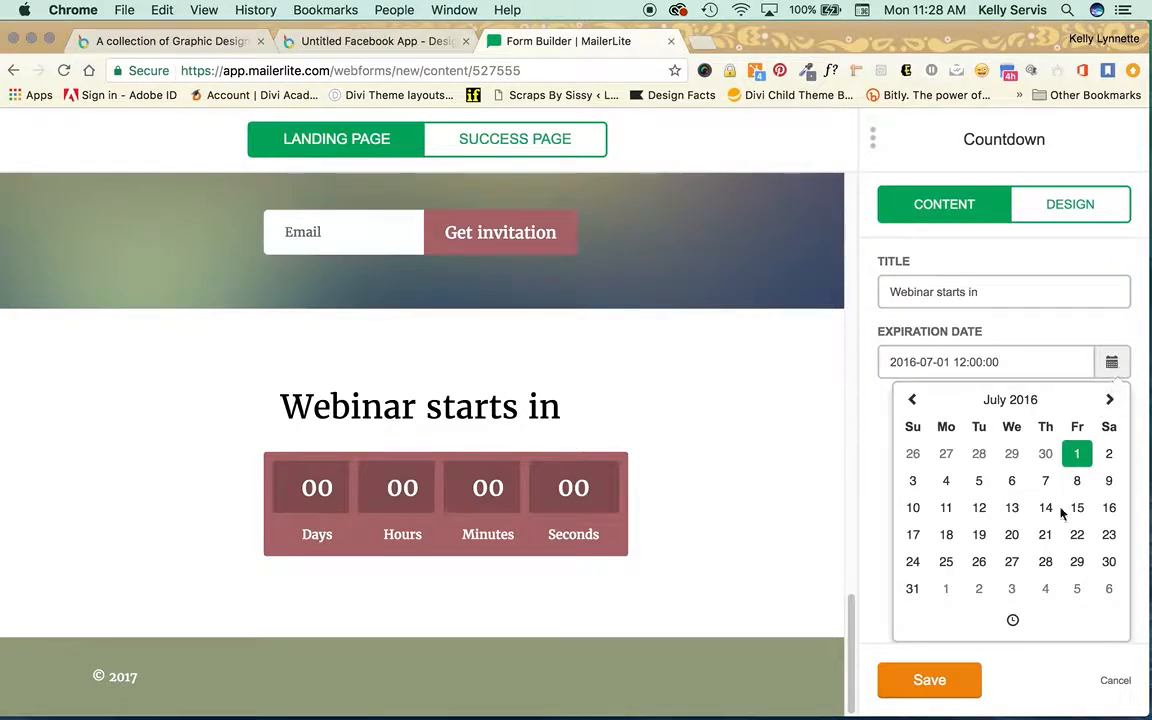
click(1109, 400)
click(1109, 400)
click(1109, 400)
click(1109, 400)
click(1109, 400)
click(1110, 400)
click(1110, 400)
click(1110, 400)
click(1110, 400)
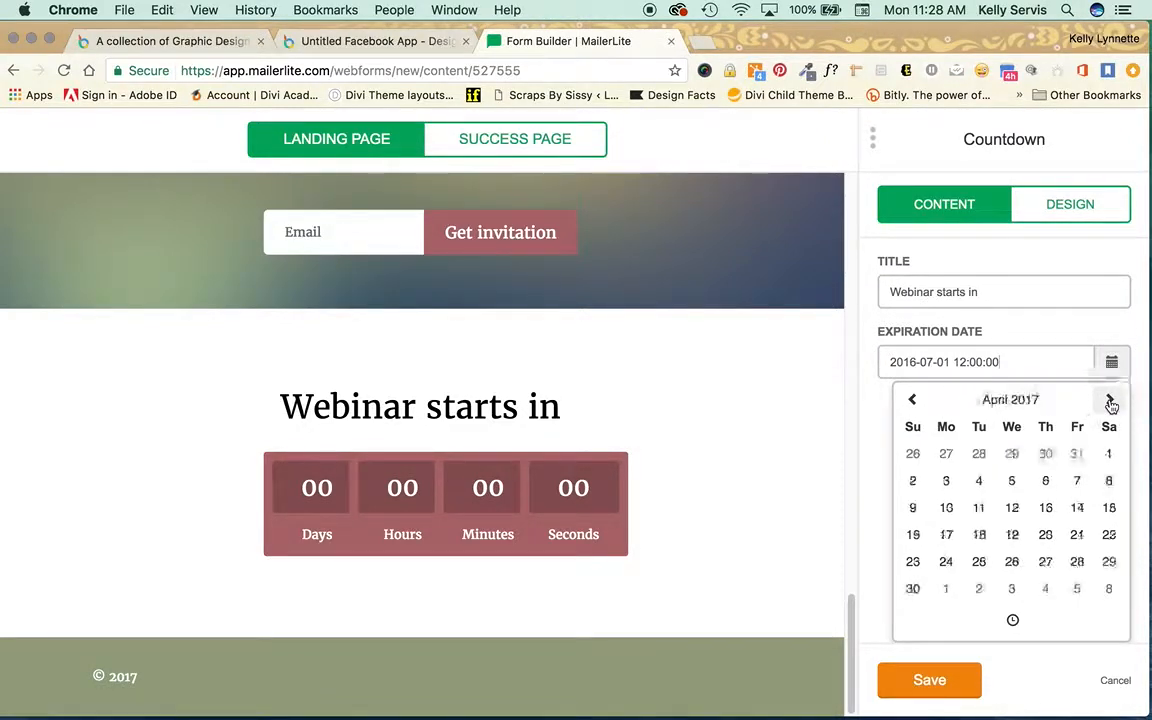
click(1110, 400)
click(1110, 400)
click(1110, 400)
click(1110, 400)
click(1110, 400)
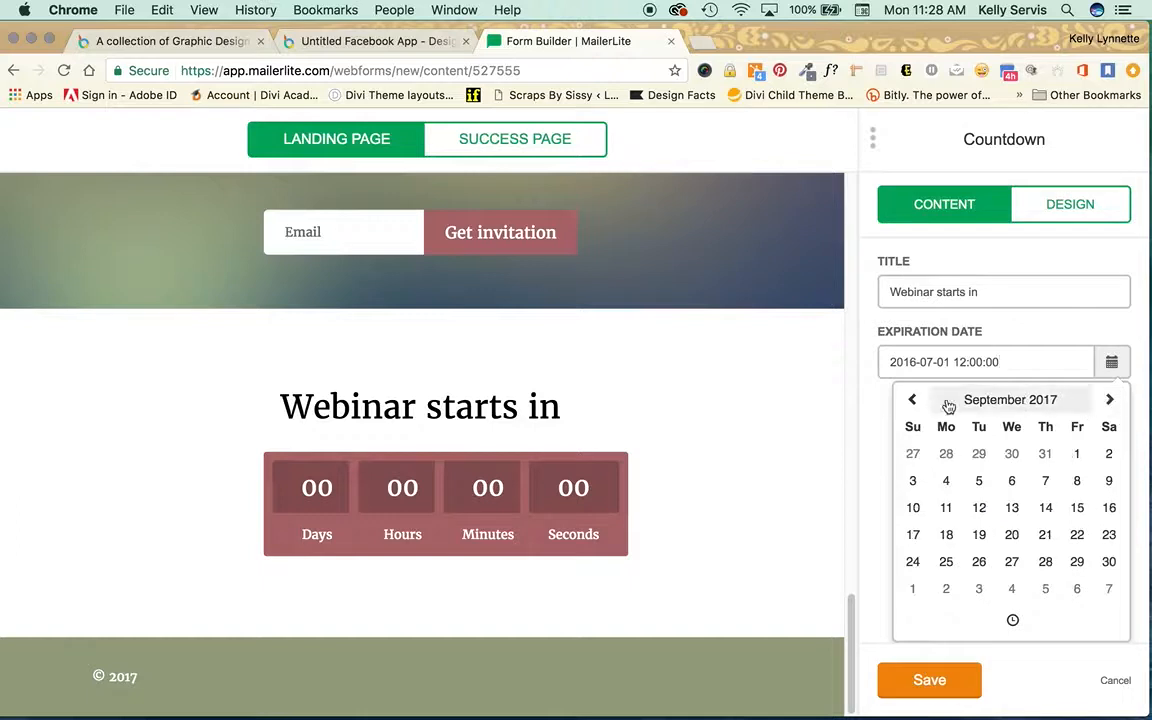
click(912, 400)
click(1077, 507)
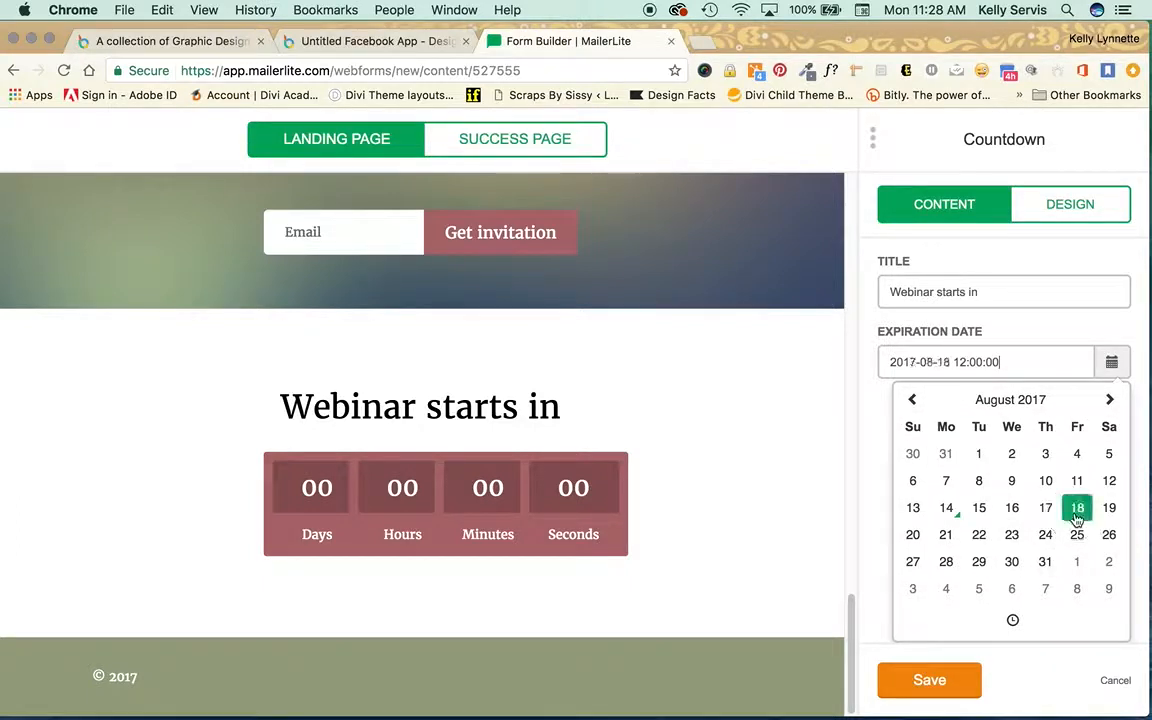
- Set the countdown's expiration time to 10:00:00 on August 18, 2017 and save the block
click(958, 363)
key(Right)
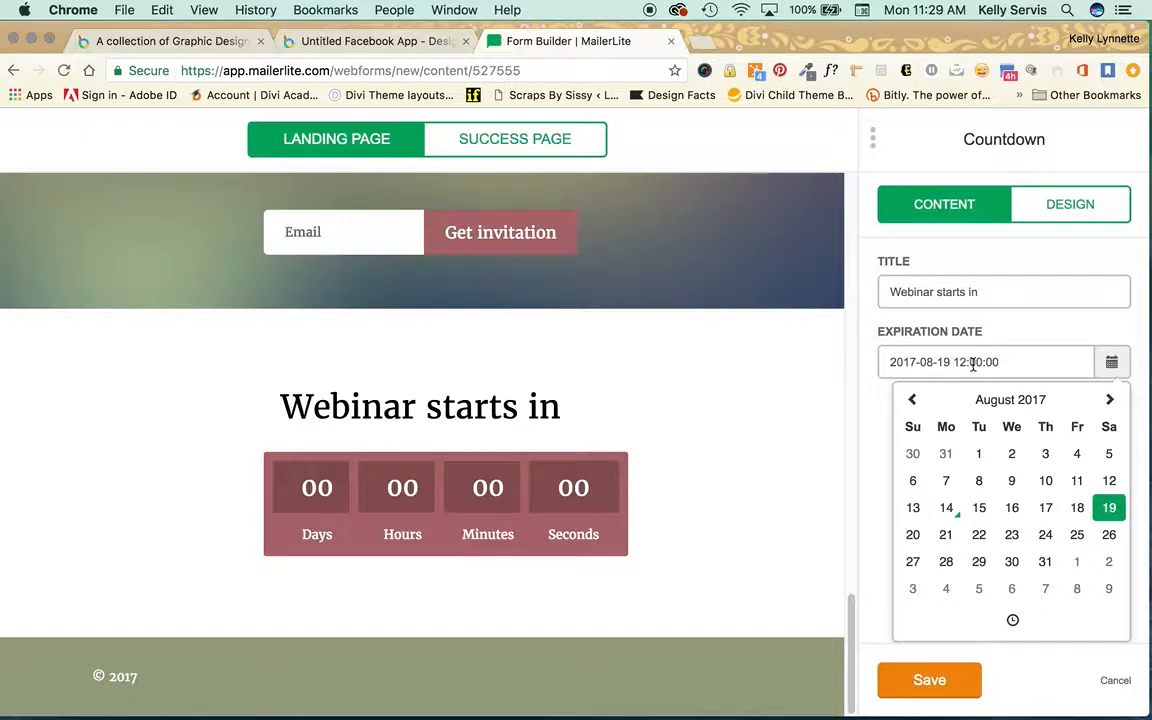
click(1074, 506)
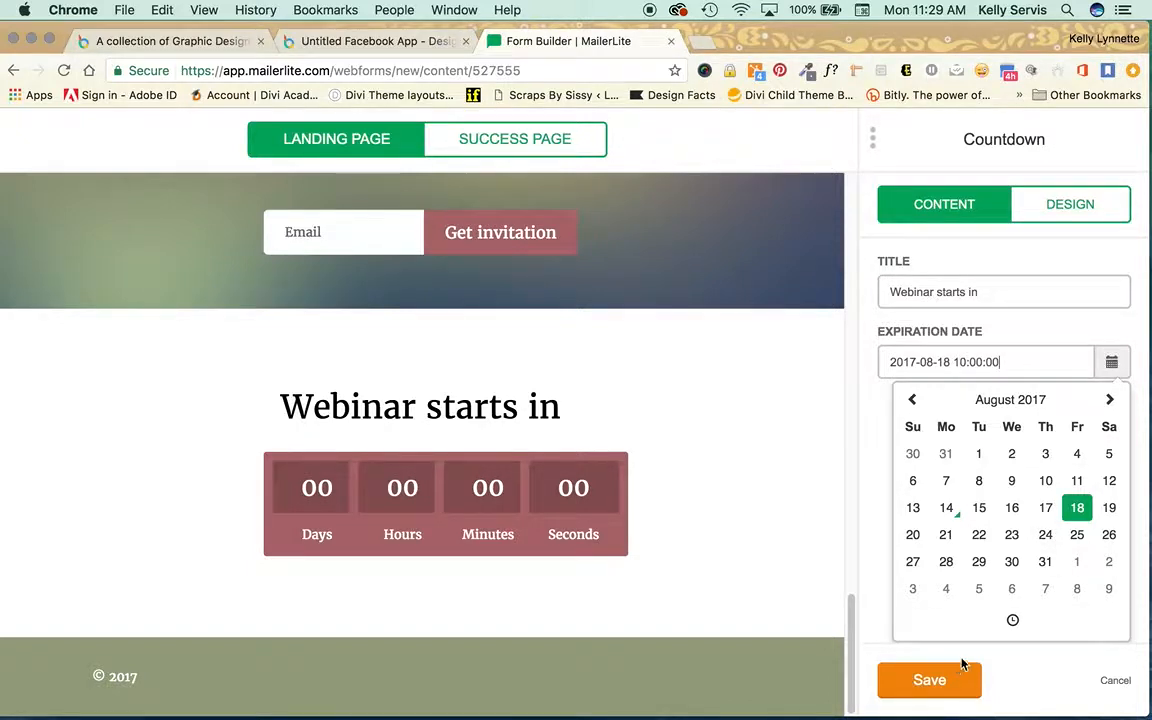
click(1013, 620)
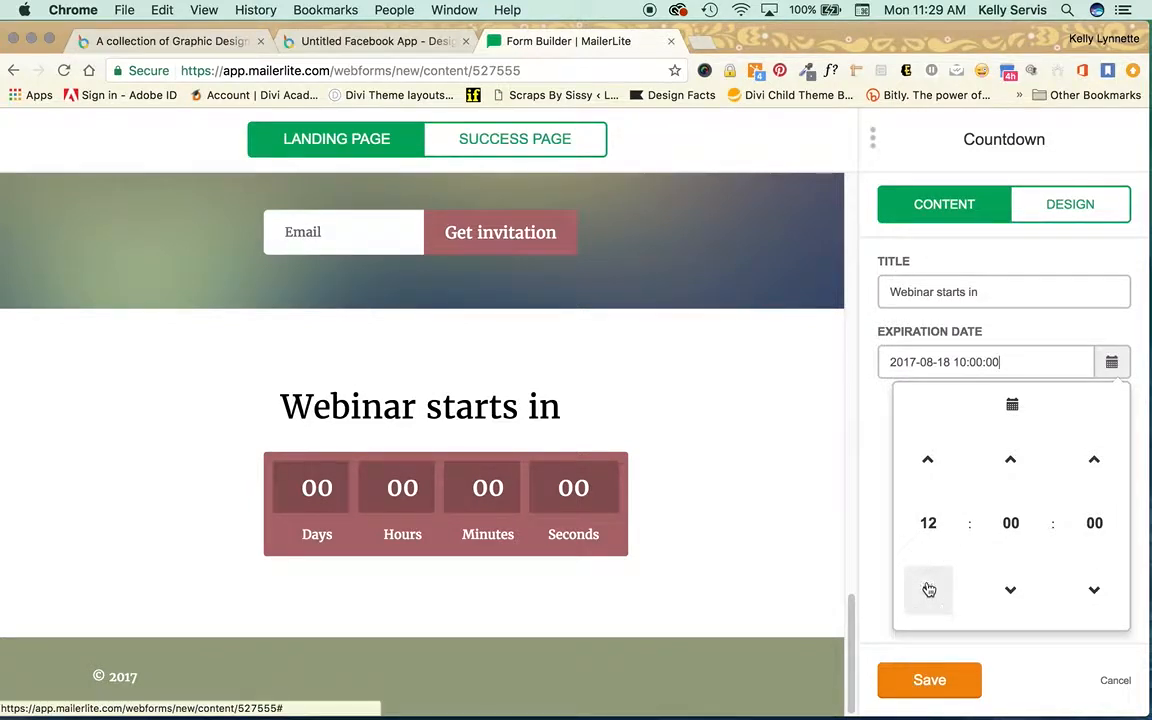
click(929, 590)
click(929, 590)
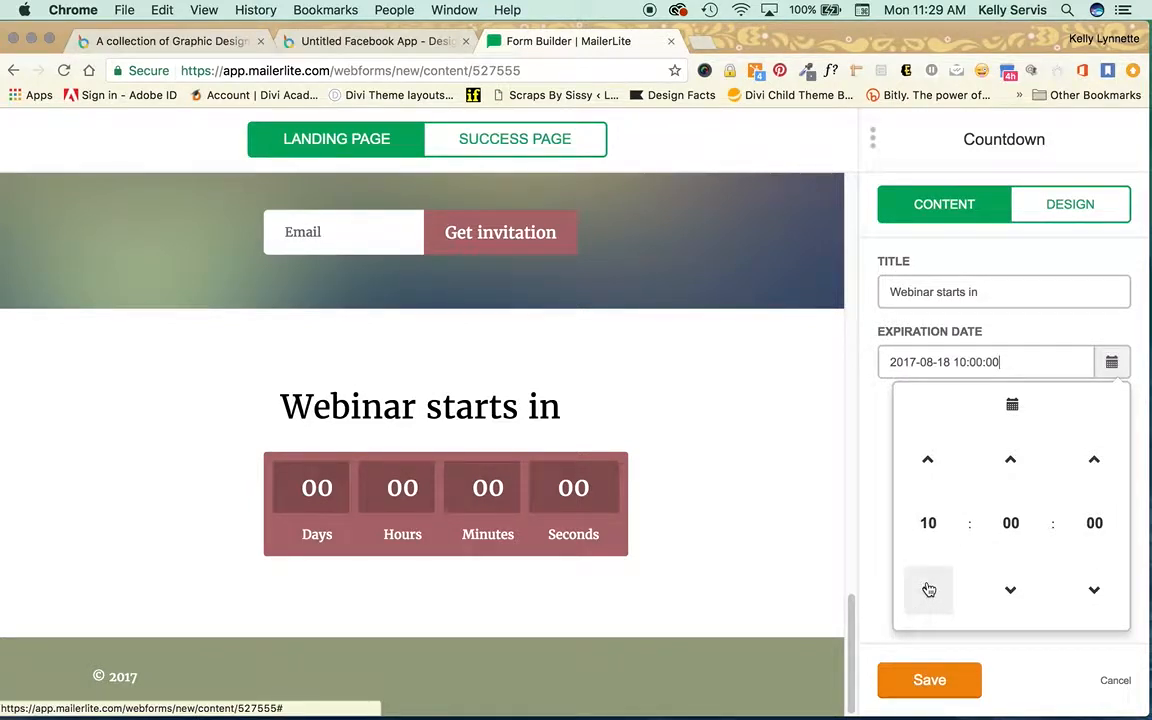
click(925, 462)
click(925, 462)
click(922, 463)
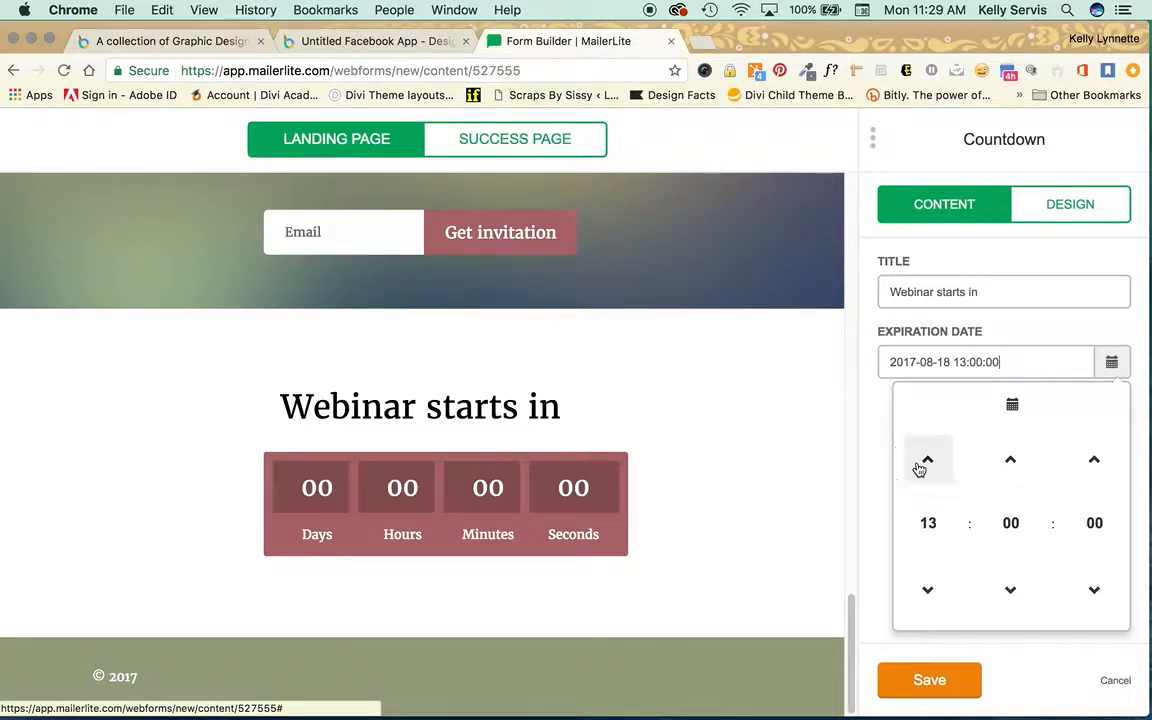
click(922, 463)
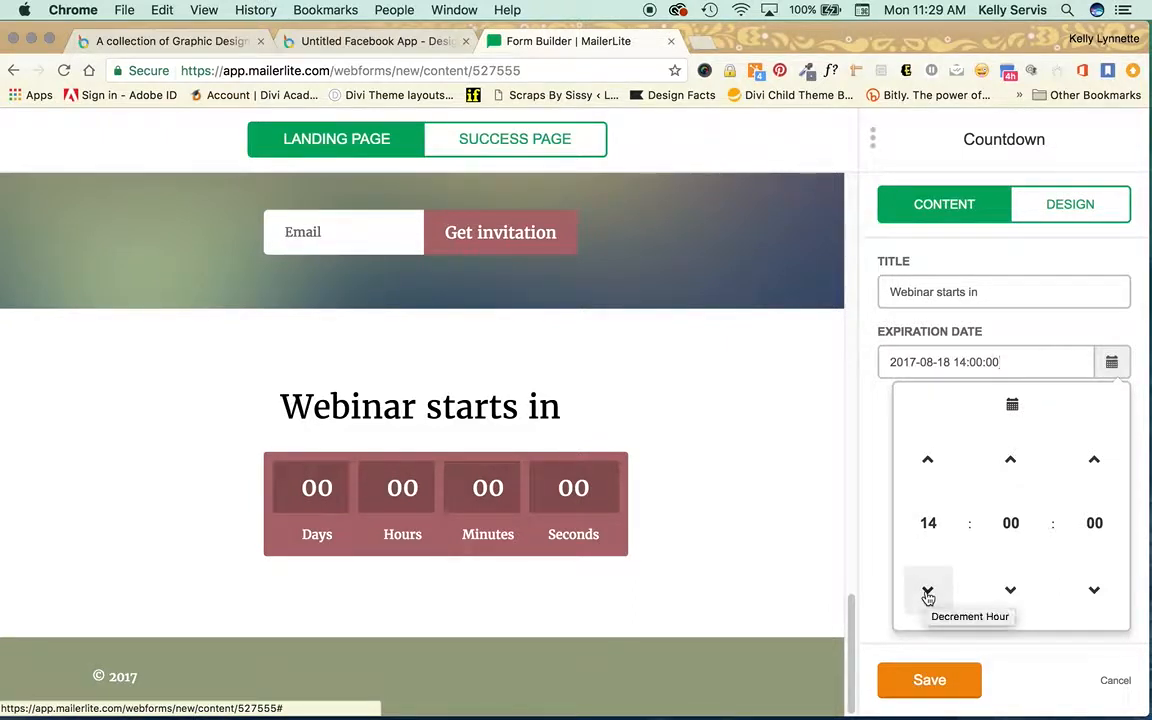
click(928, 592)
click(928, 592)
click(928, 592)
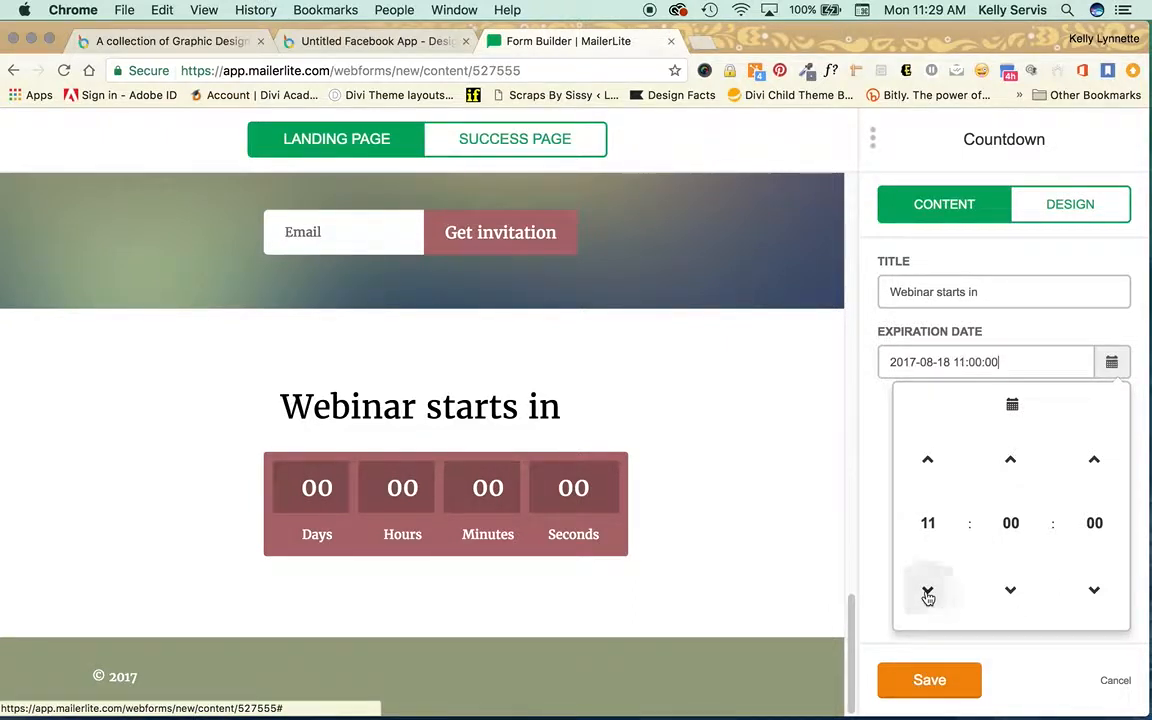
click(928, 592)
click(932, 677)
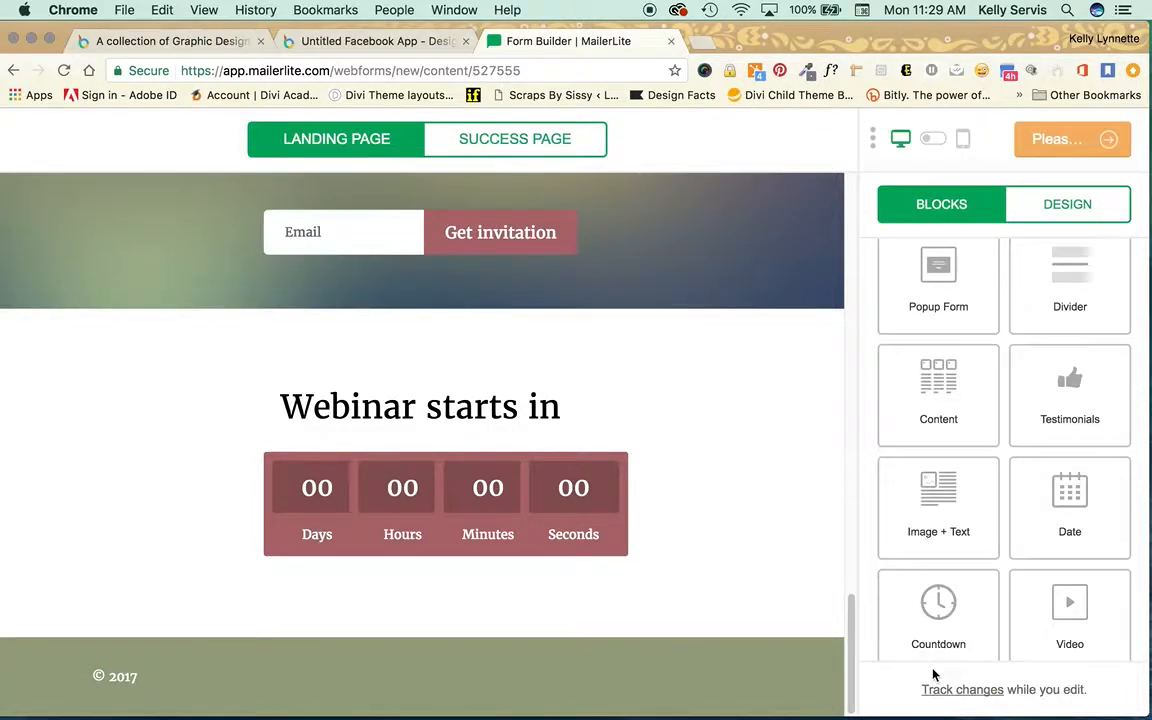
- Set the countdown's background color to #bda563 and its number background to #d8d8d8, and save the block
scroll(938, 400, down, 5)
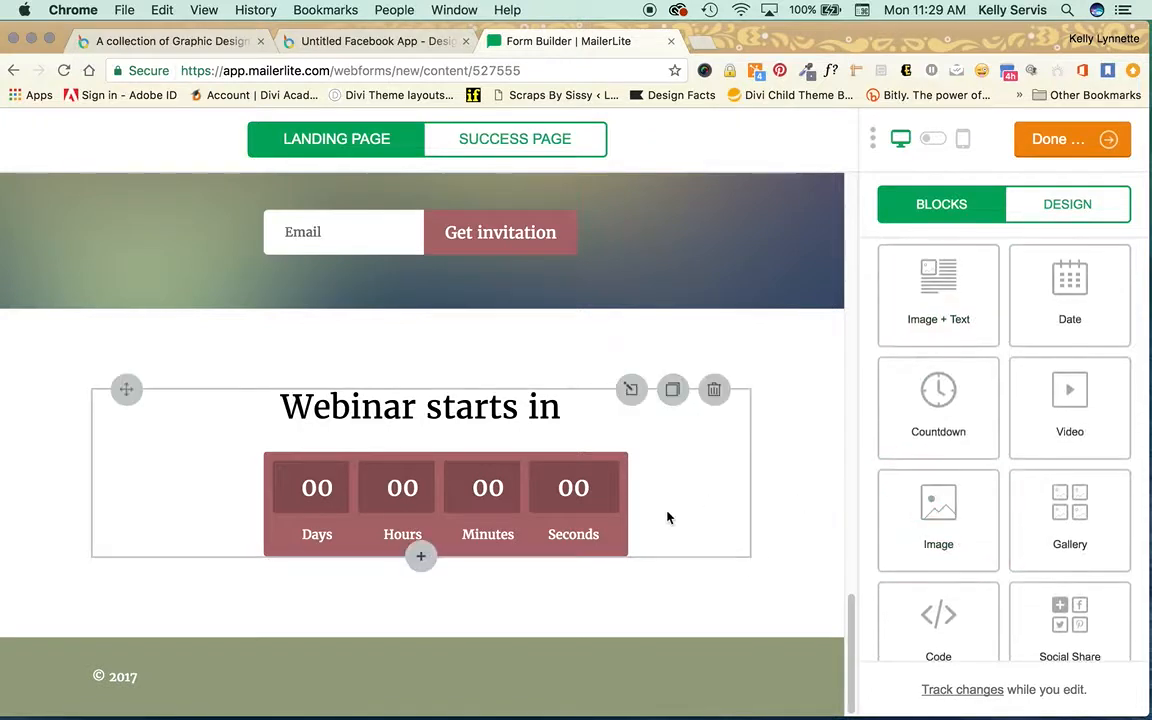
click(597, 486)
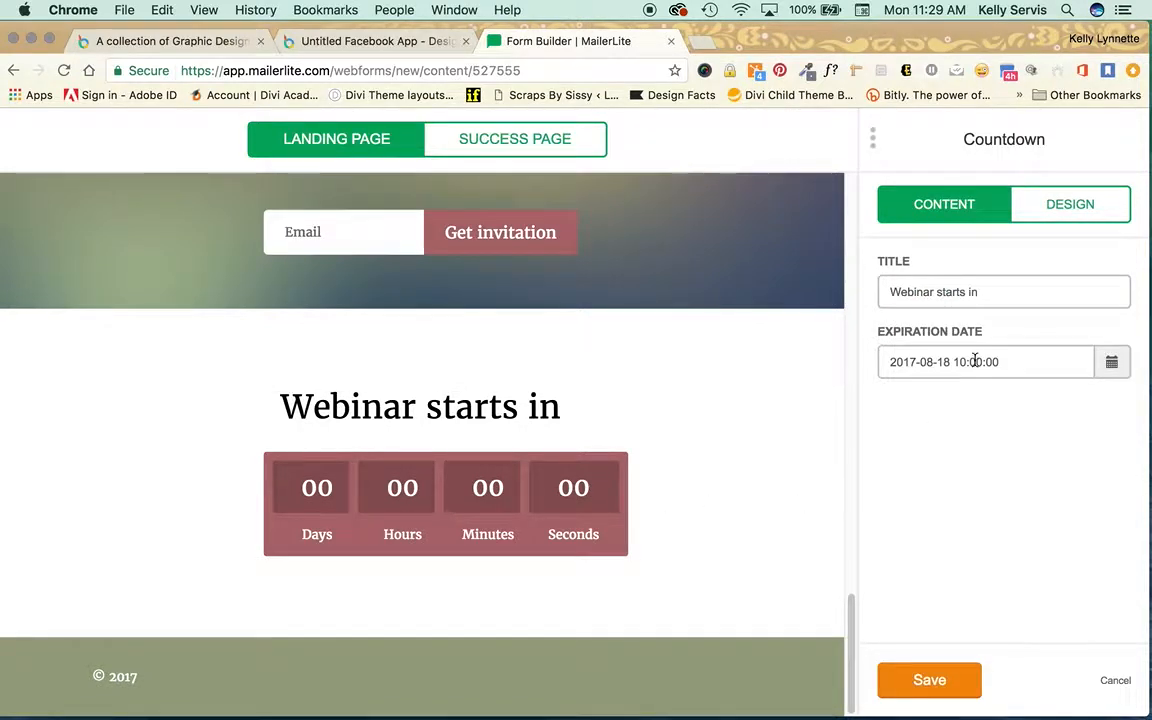
click(1085, 201)
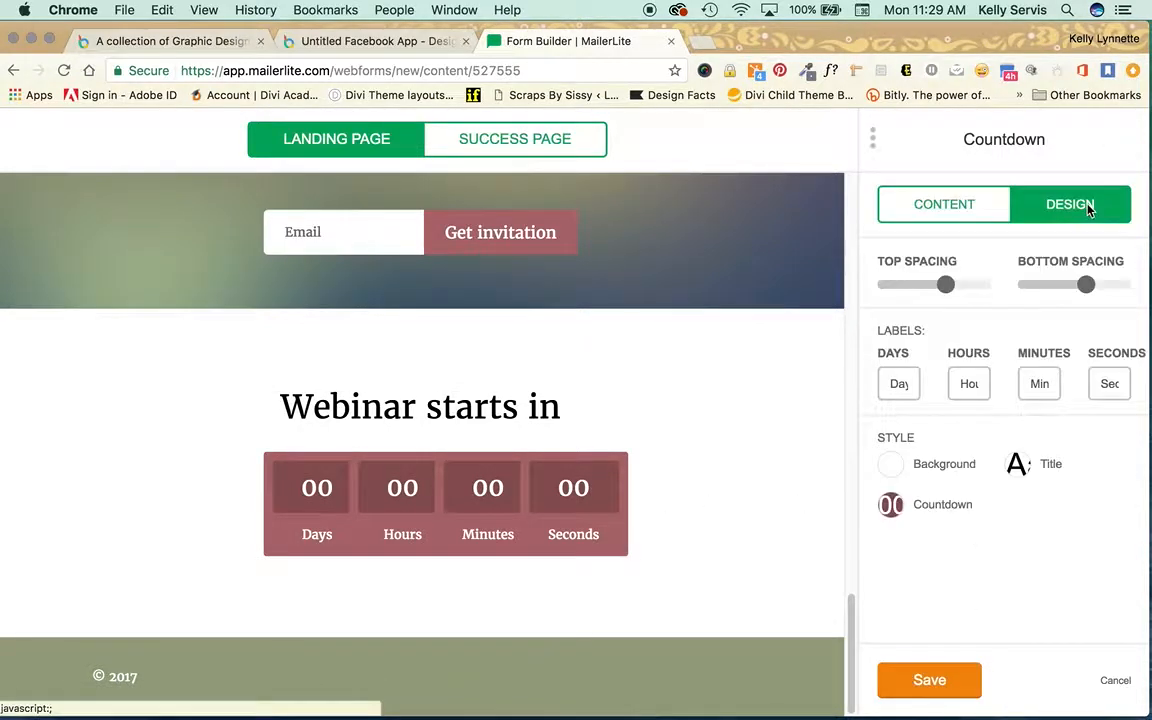
click(893, 506)
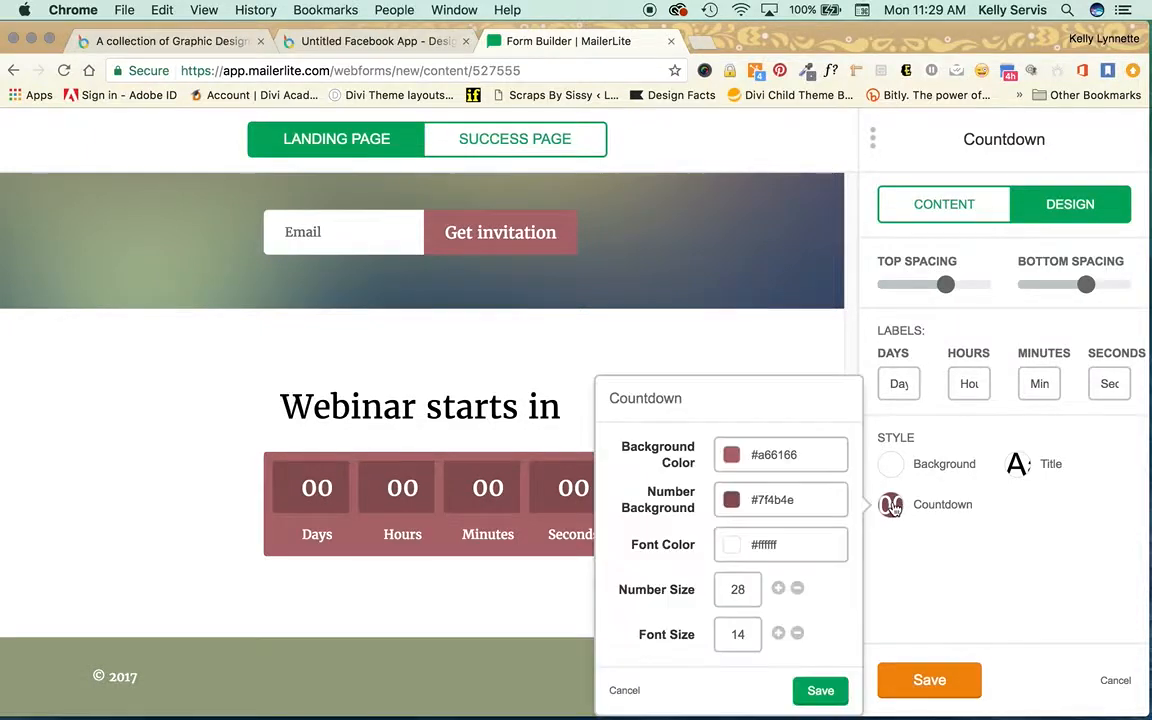
click(798, 459)
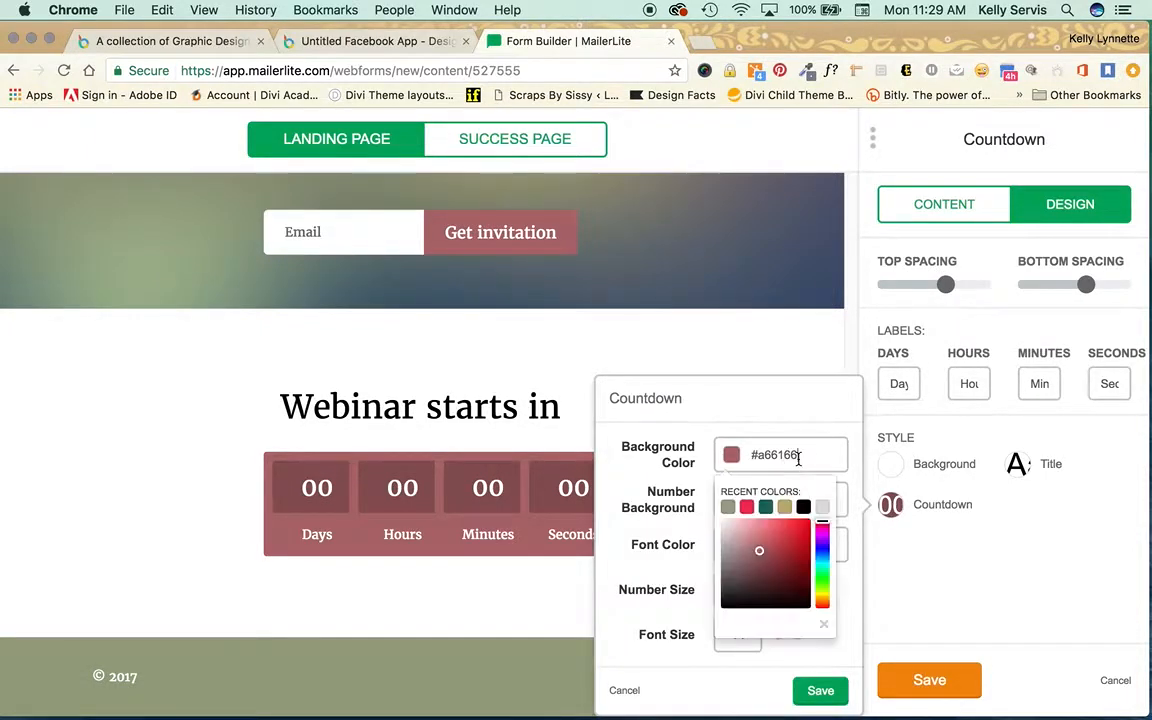
click(784, 507)
click(658, 376)
click(758, 492)
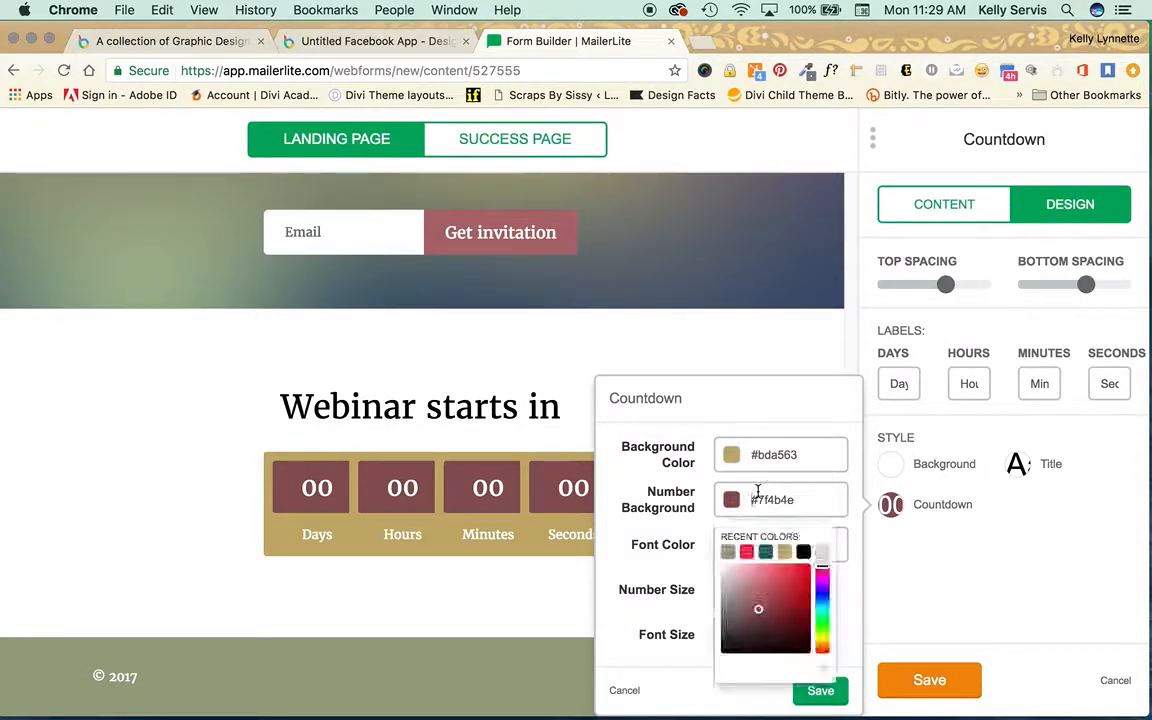
click(822, 551)
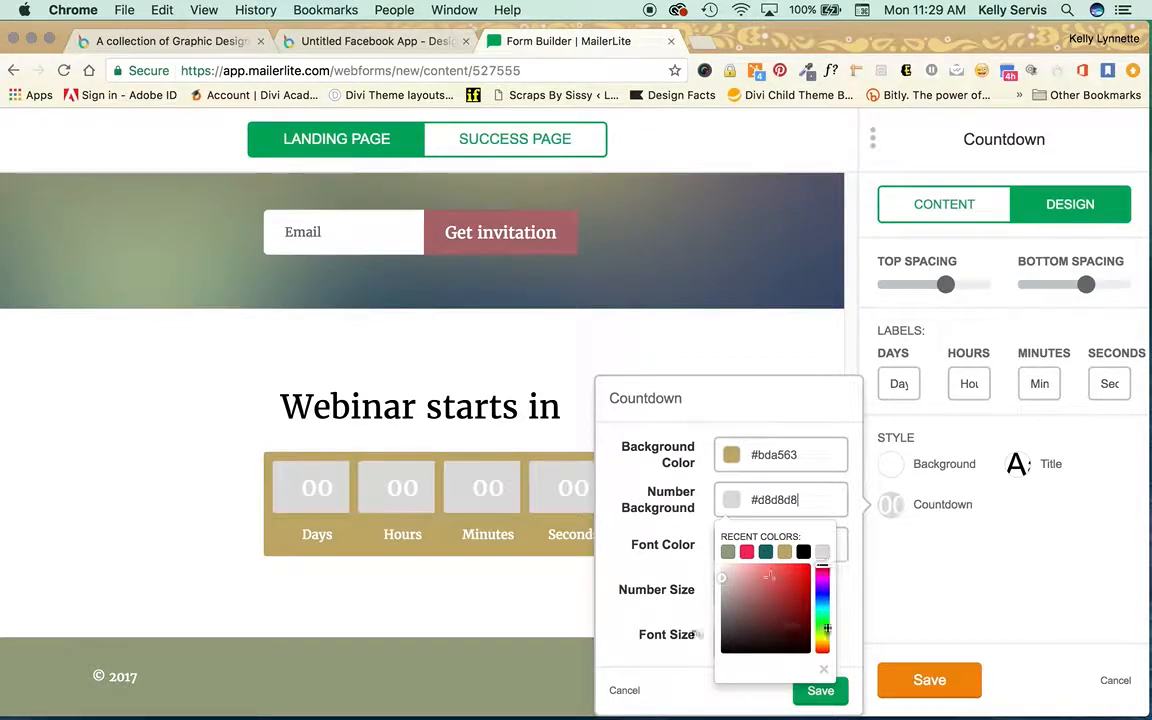
click(818, 689)
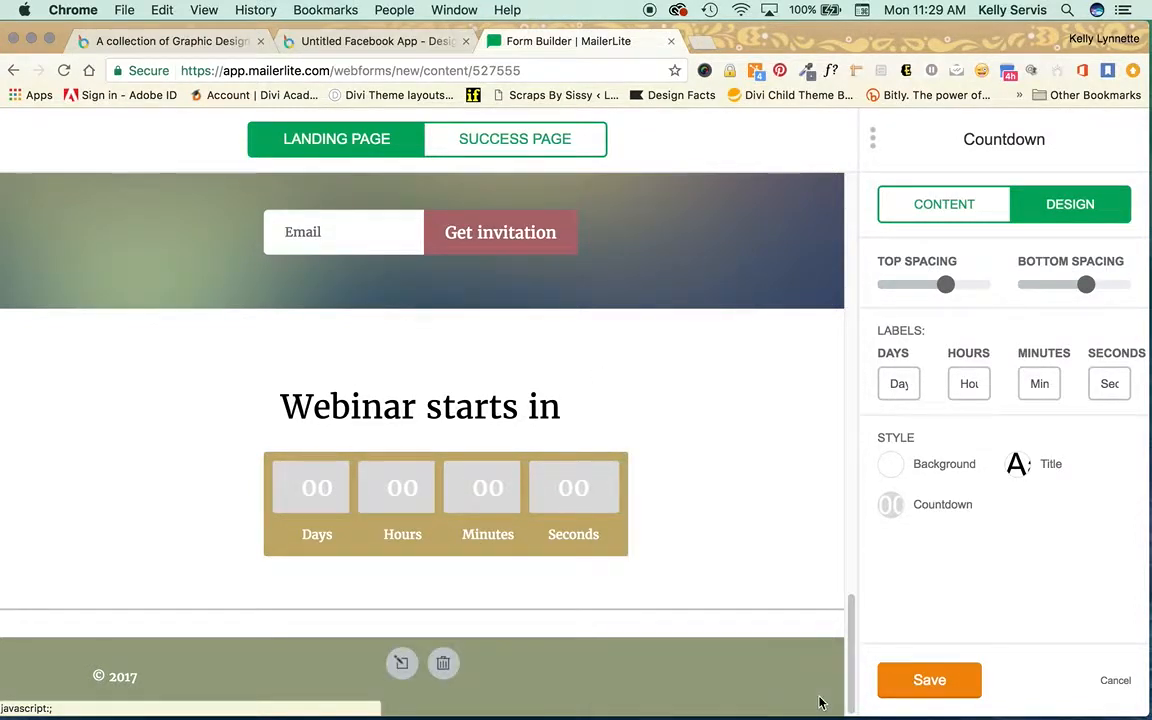
click(966, 677)
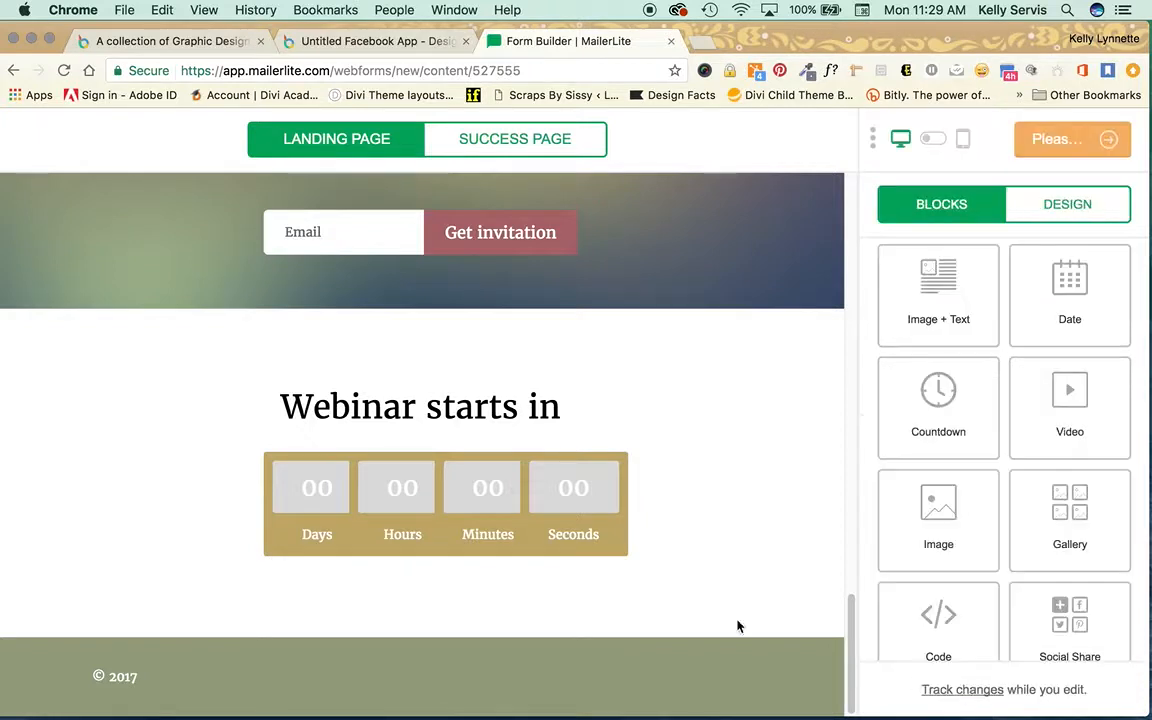
- Change the footer's copyright text to "© 2017 Alchemic Creations"
mouse_move(436, 679)
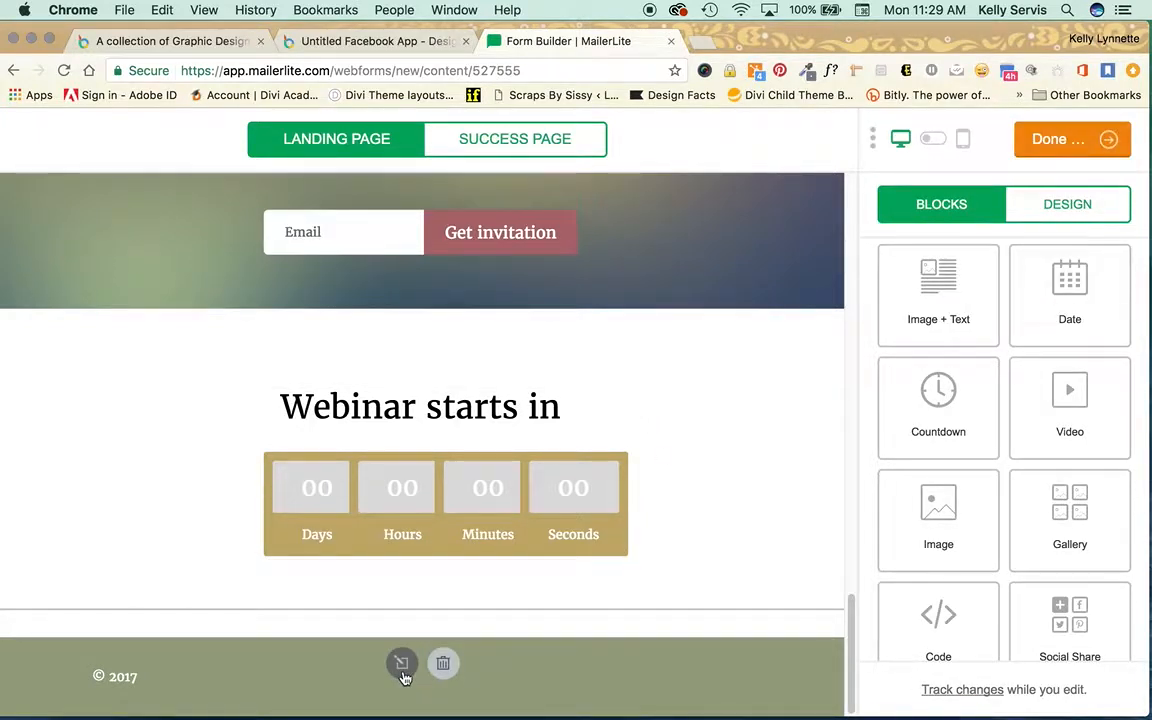
click(401, 665)
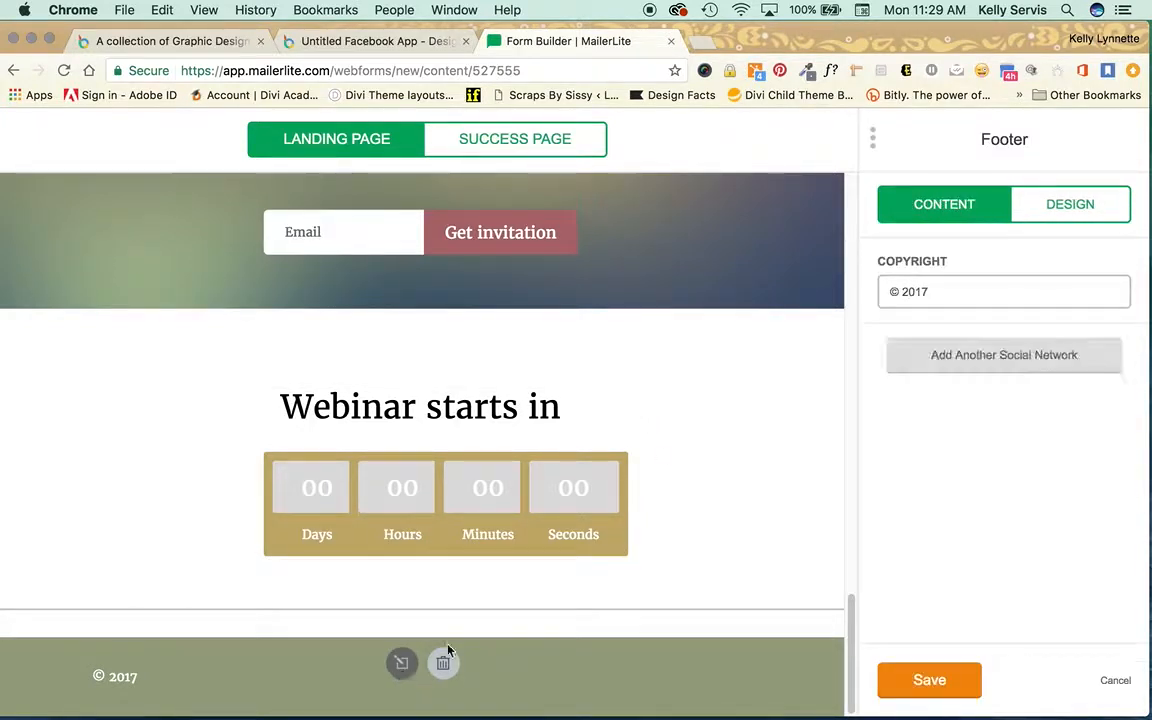
click(986, 292)
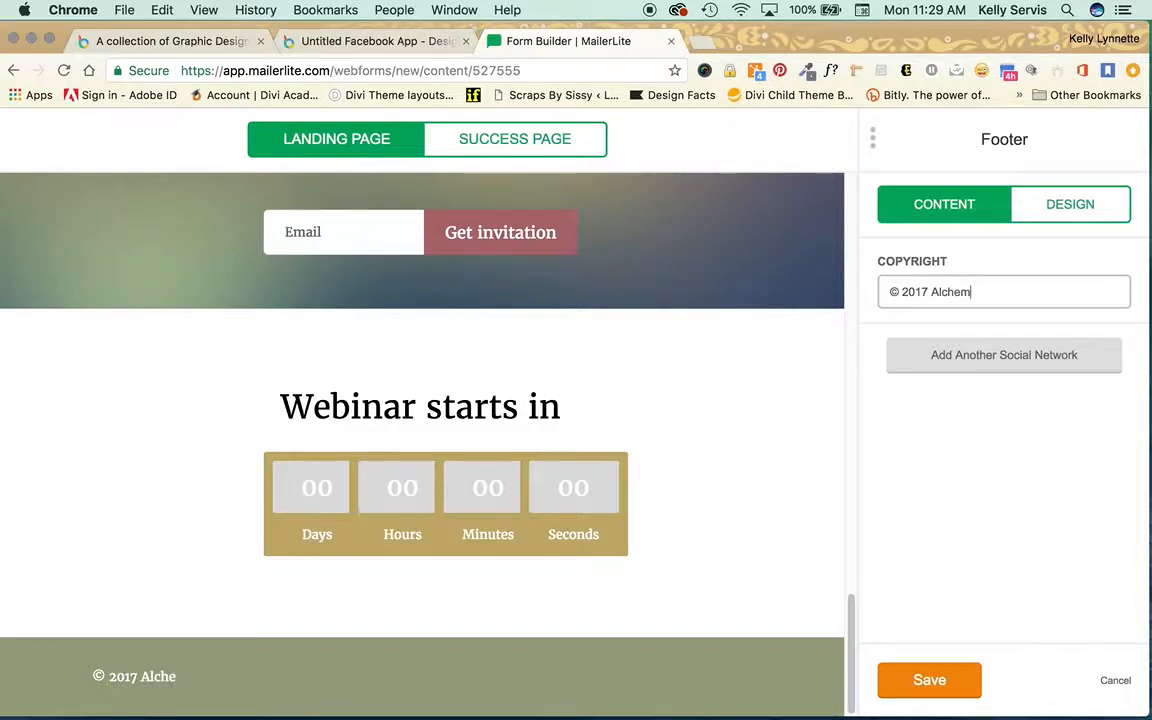
text(Alchemic Creations)
- Add Facebook and Pinterest as social networks in the footer and save it
click(941, 355)
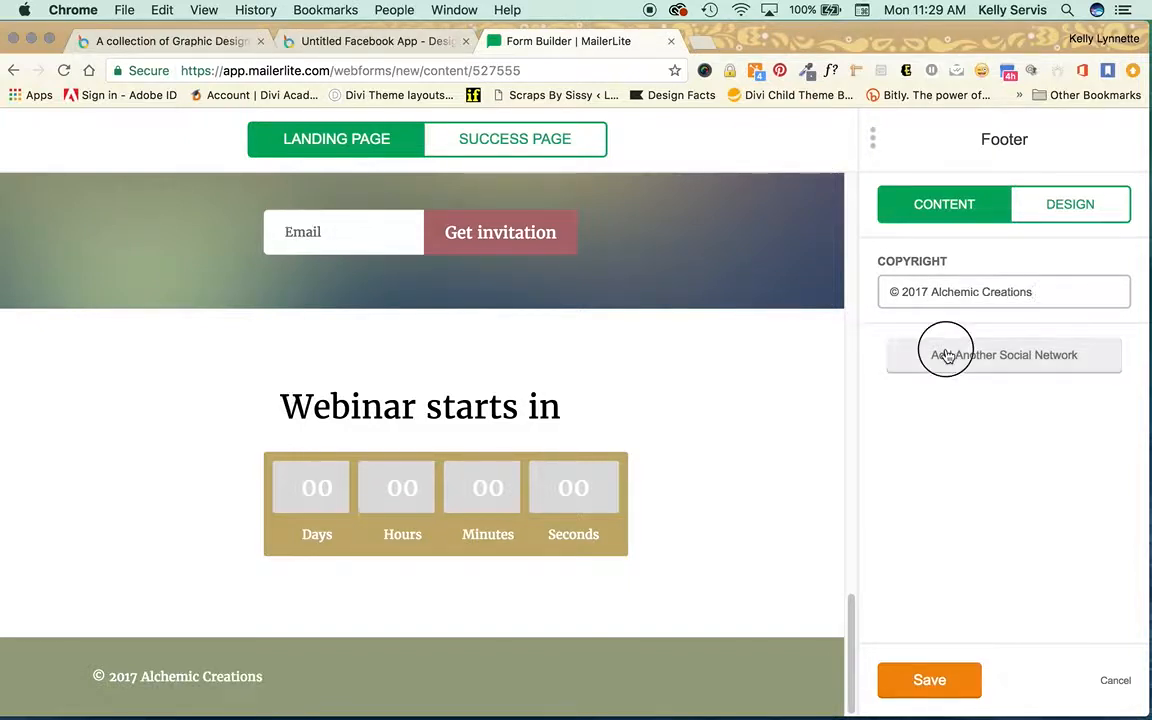
click(990, 356)
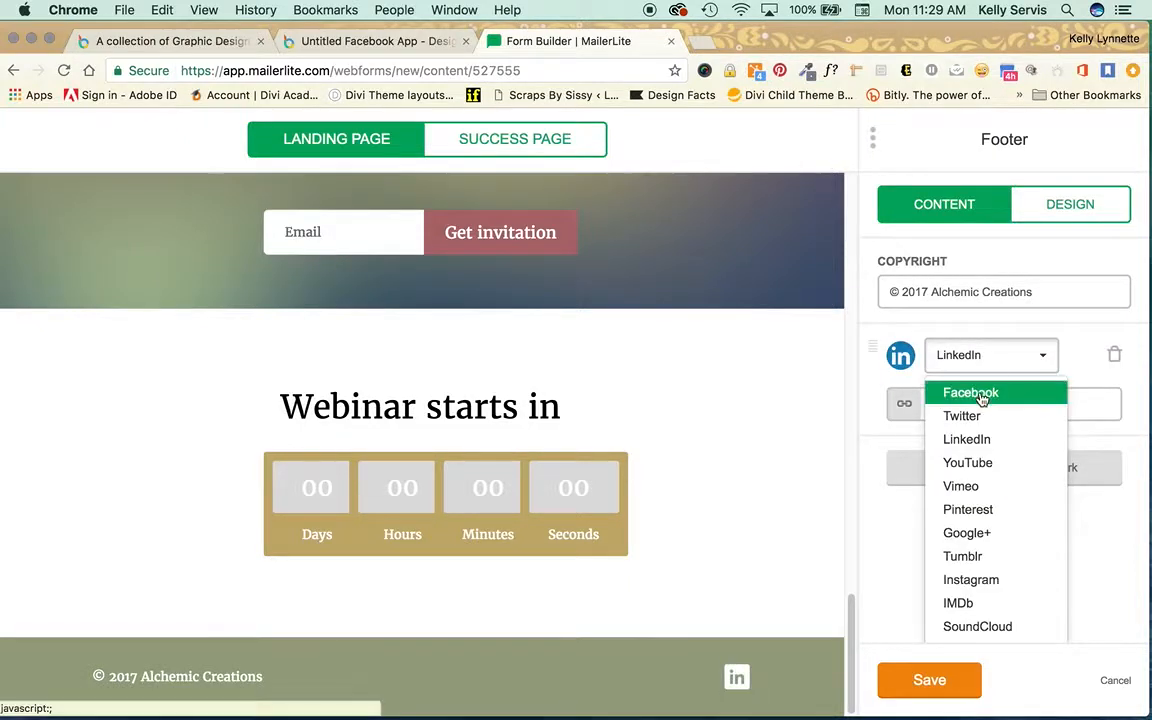
click(970, 392)
click(977, 468)
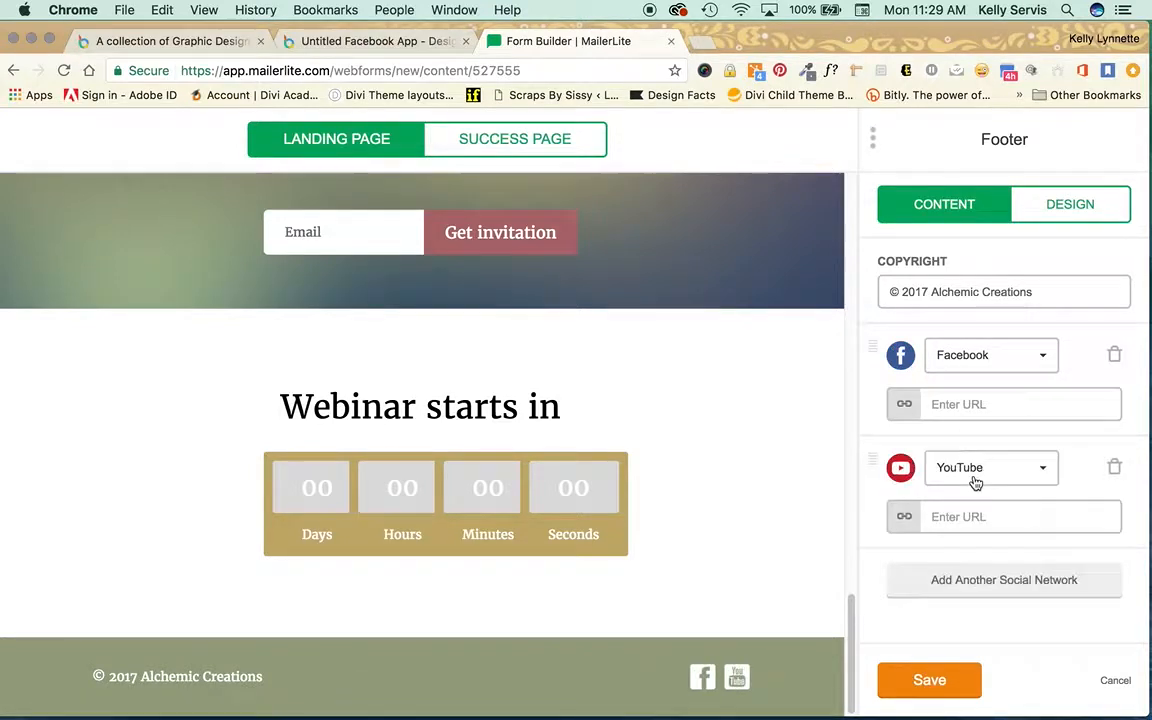
click(975, 478)
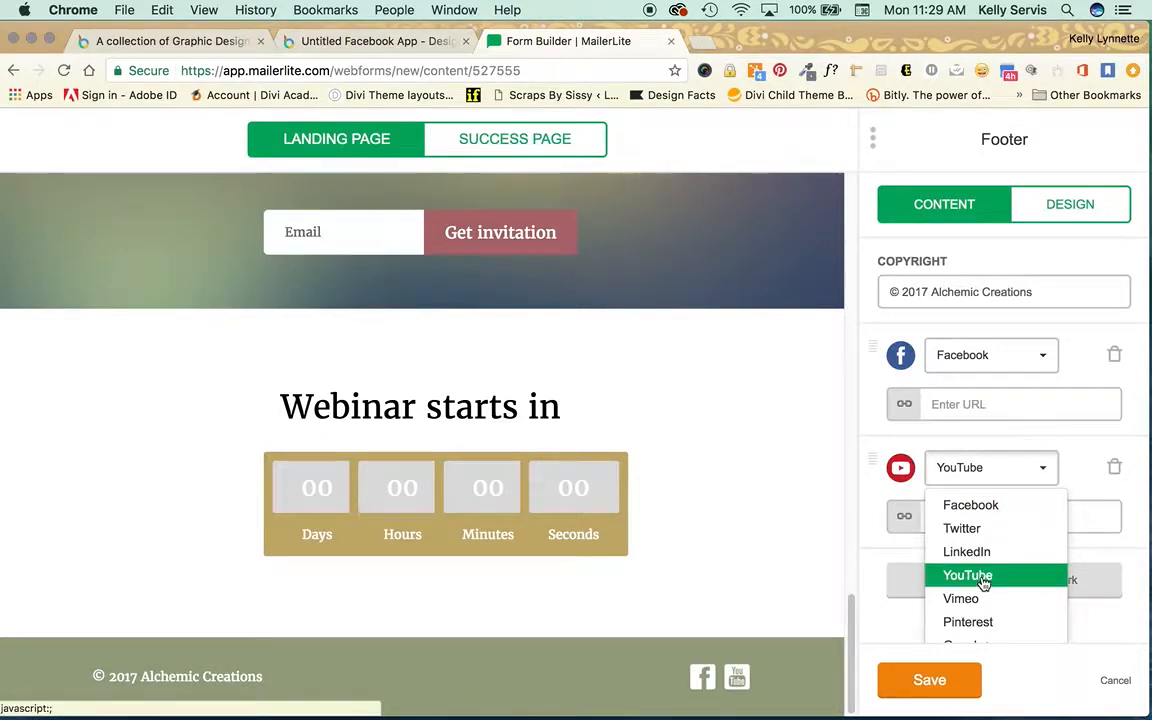
click(962, 621)
click(940, 684)
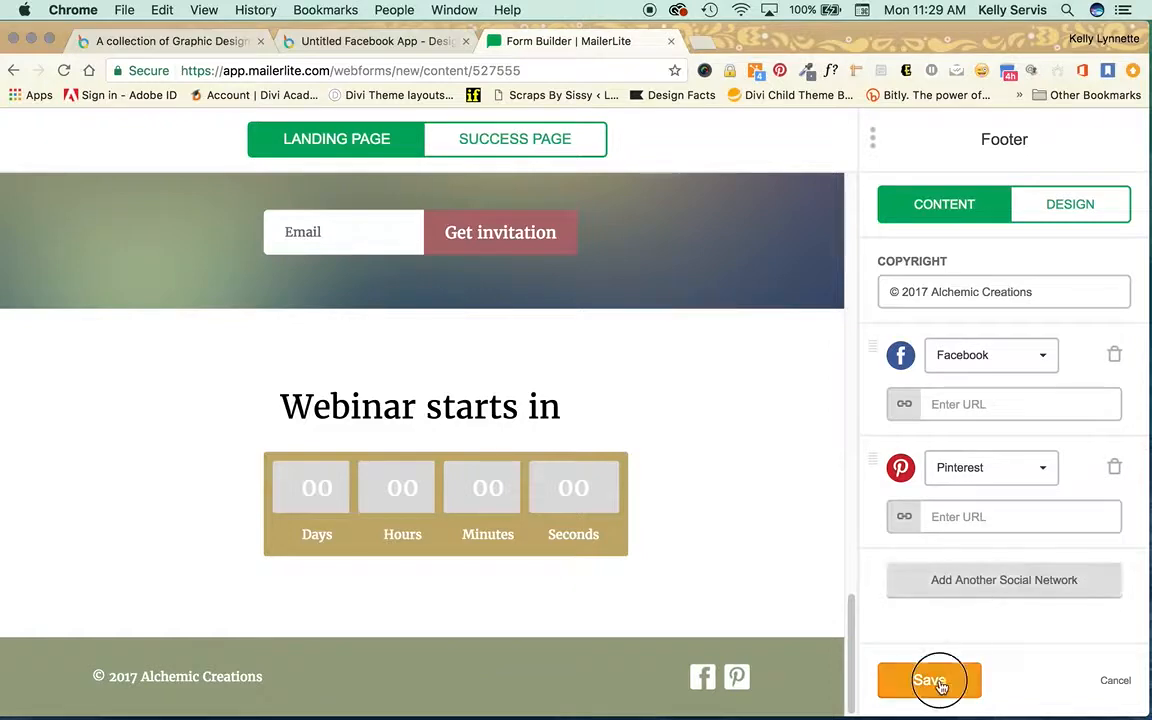
- Switch from the landing page to the success page for editing
scroll(687, 525, up, 5)
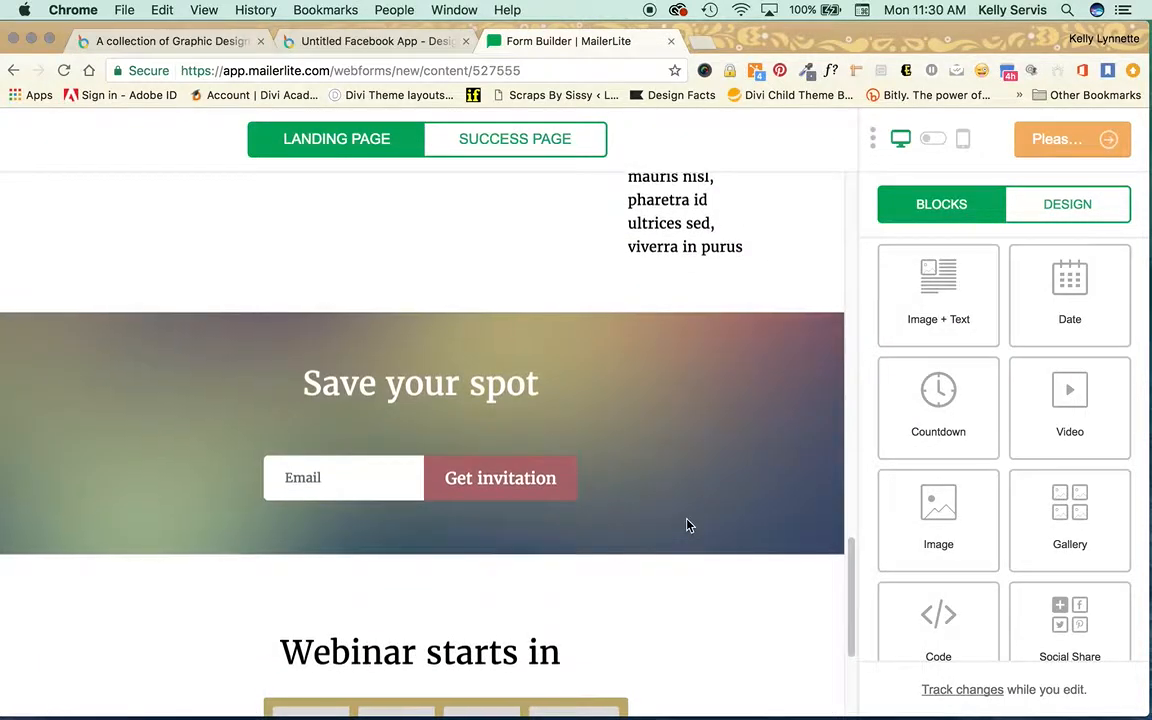
scroll(687, 525, up, 2)
scroll(687, 525, down, 5)
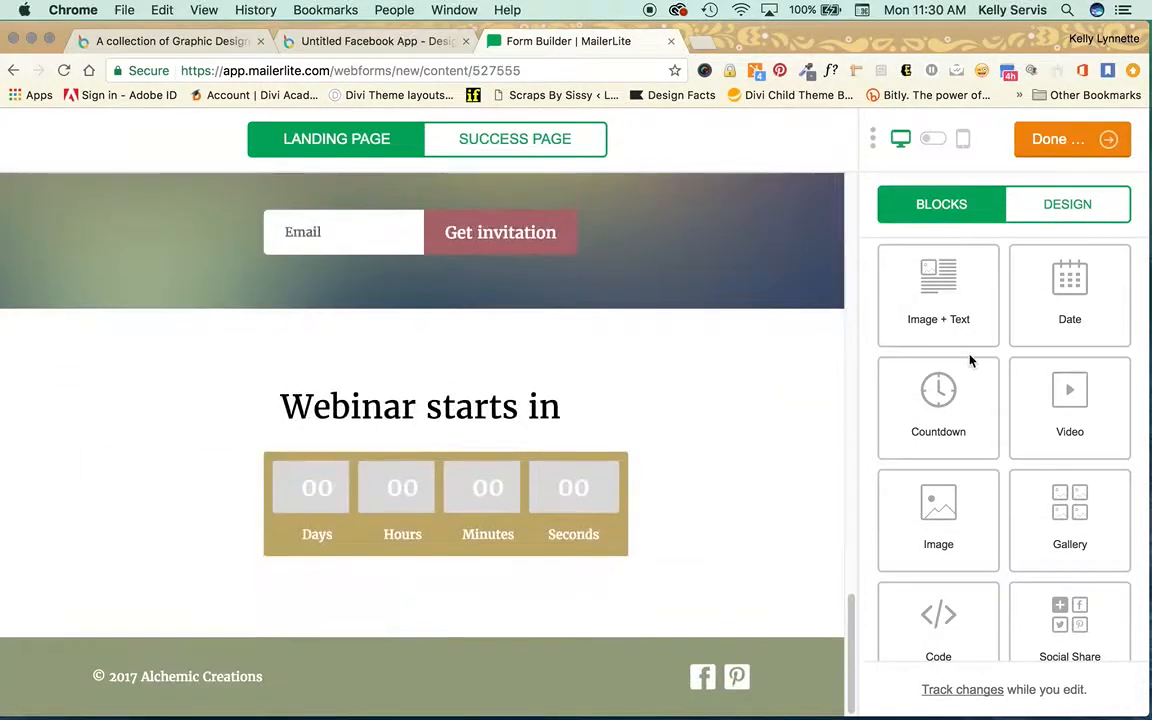
click(552, 143)
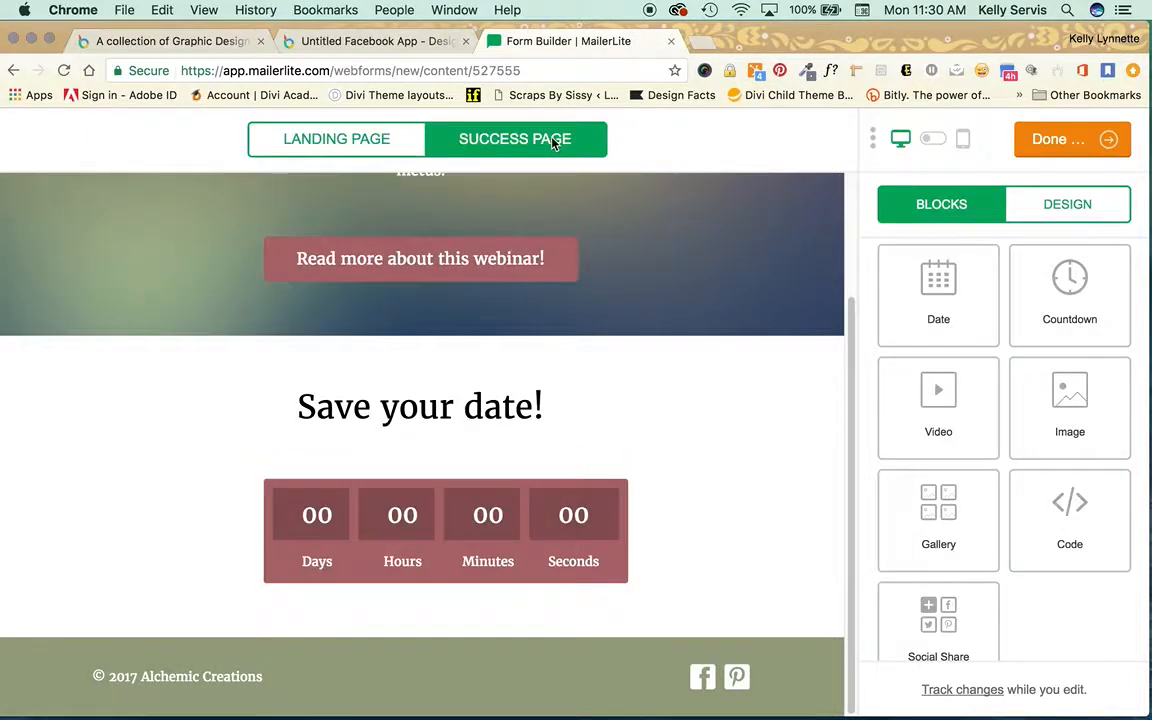
- Open the "Thank you!" hero block on the success page for editing
scroll(625, 430, up, 3)
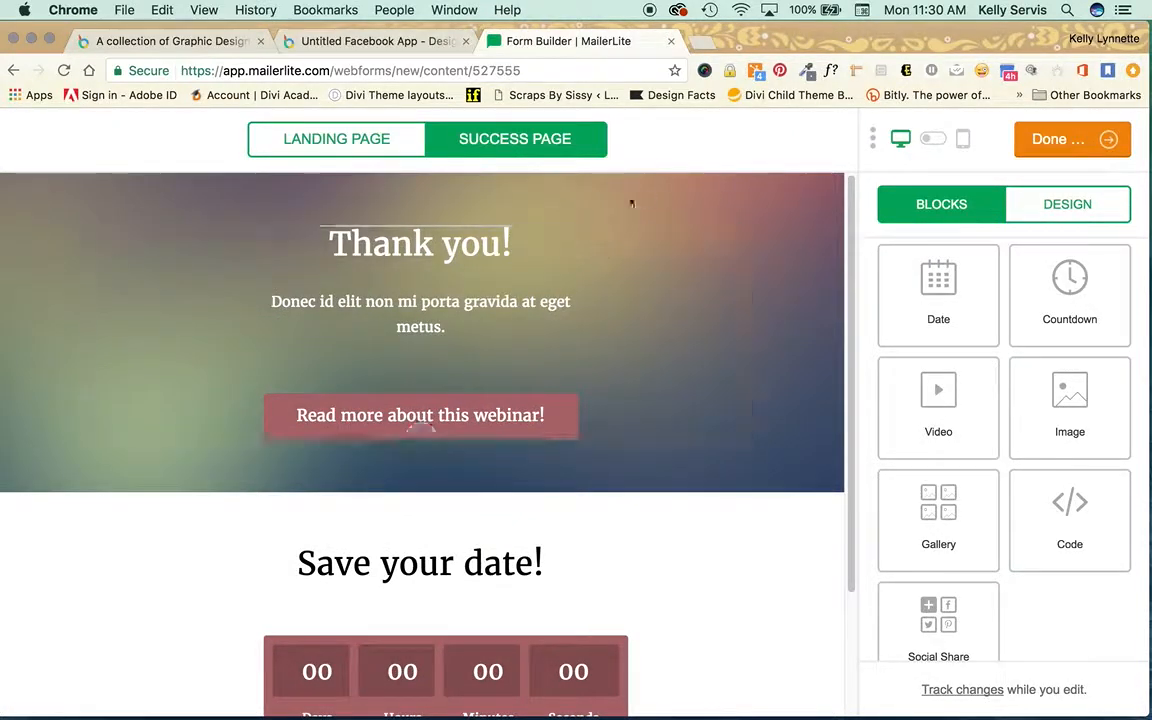
click(633, 231)
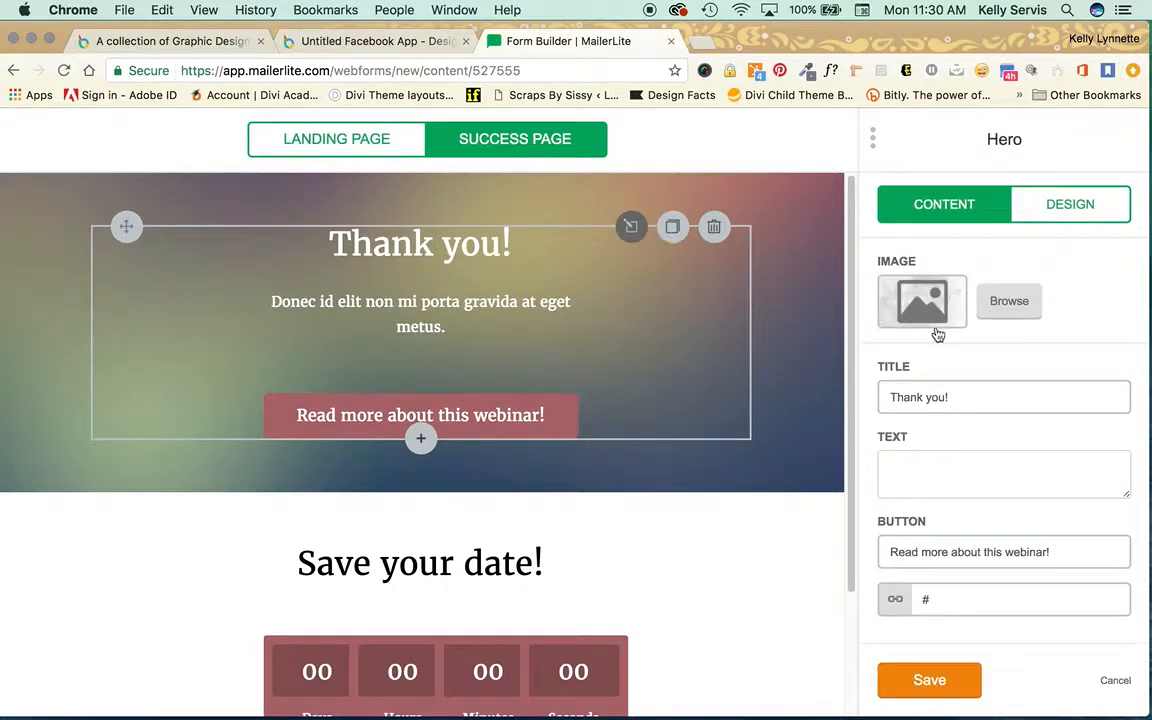
- Try the black gold-speckled New-Branding-Paper picture as the hero's content image and remove it from the block
click(905, 313)
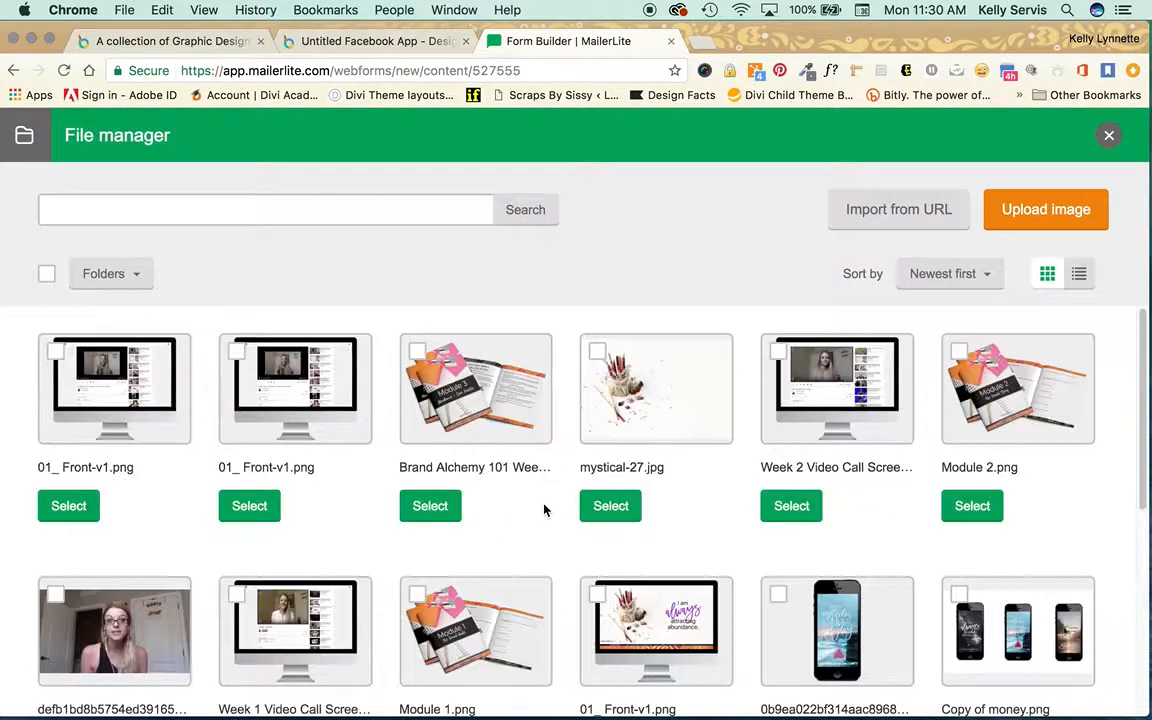
scroll(543, 509, down, 10)
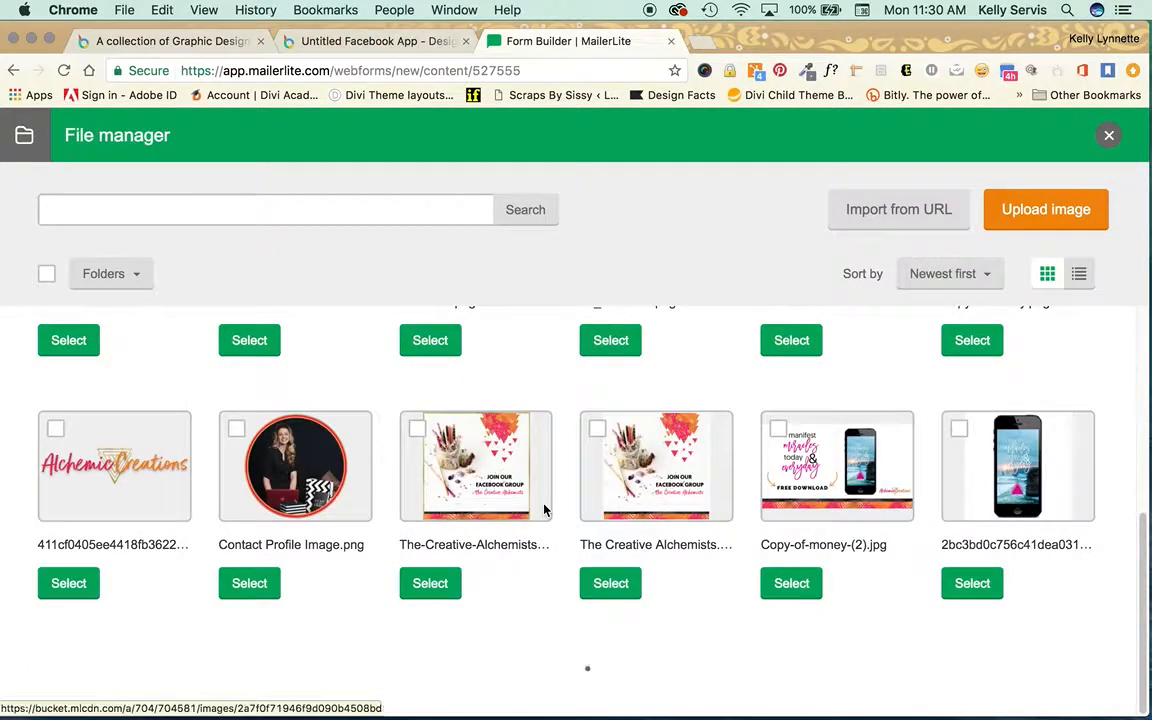
scroll(543, 509, down, 10)
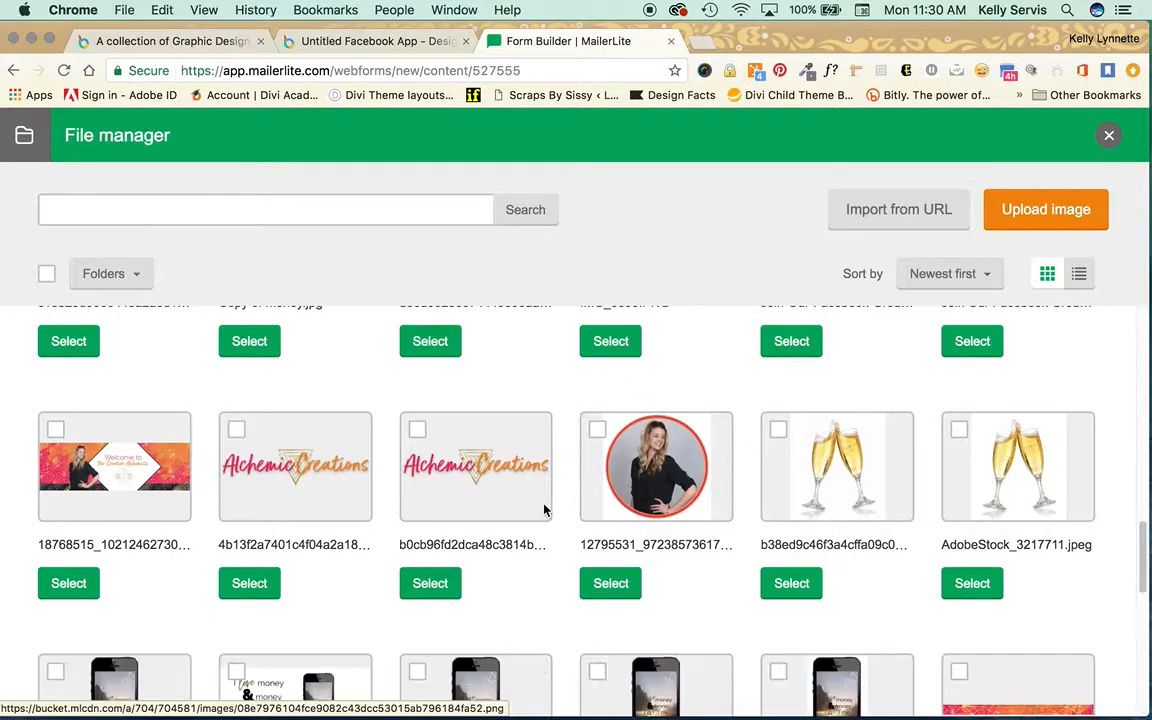
scroll(543, 509, down, 5)
scroll(543, 509, down, 3)
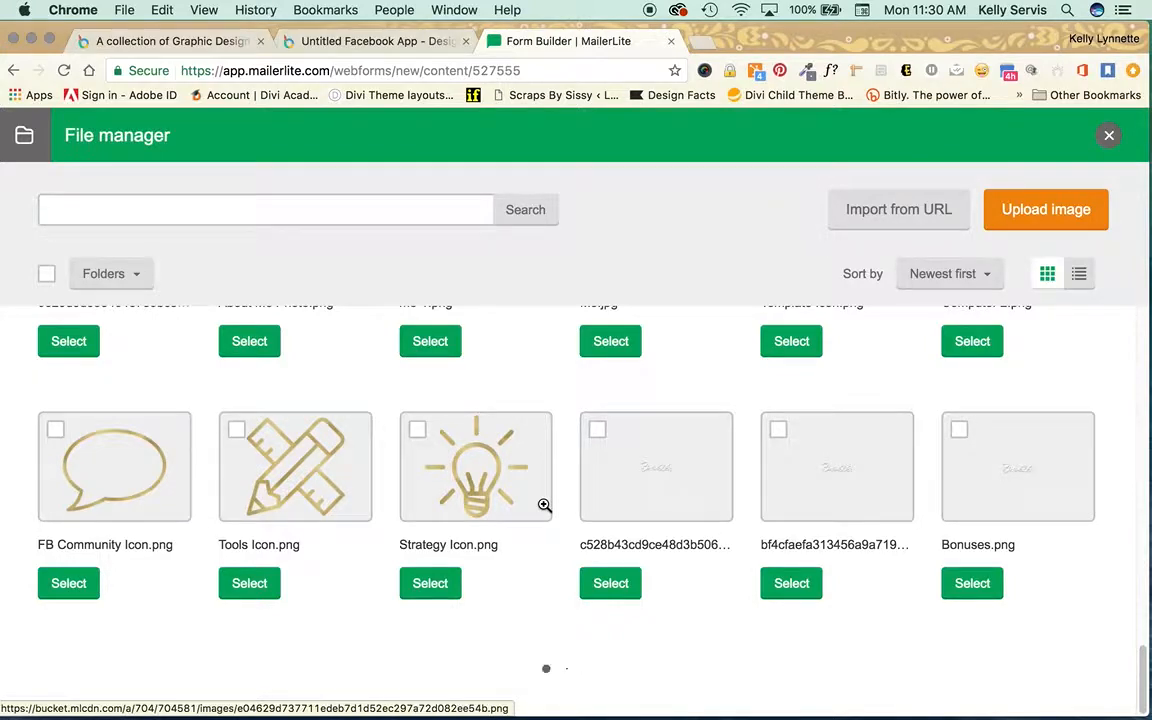
scroll(543, 506, down, 4)
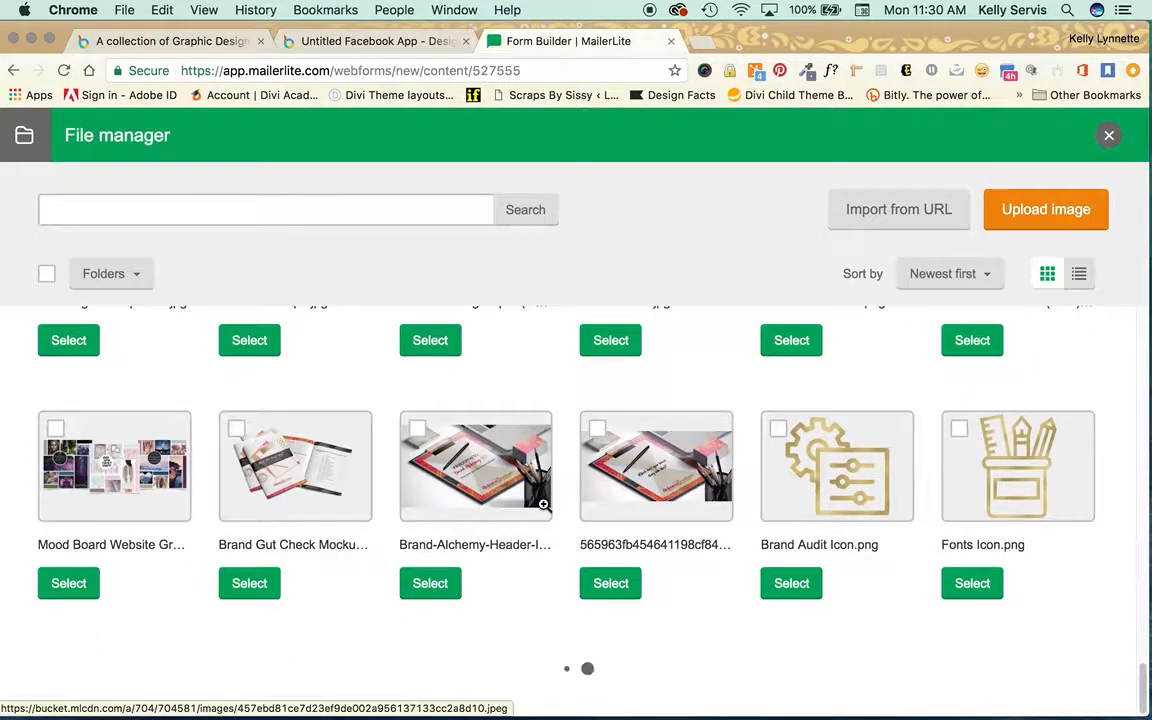
scroll(543, 504, down, 3)
click(432, 600)
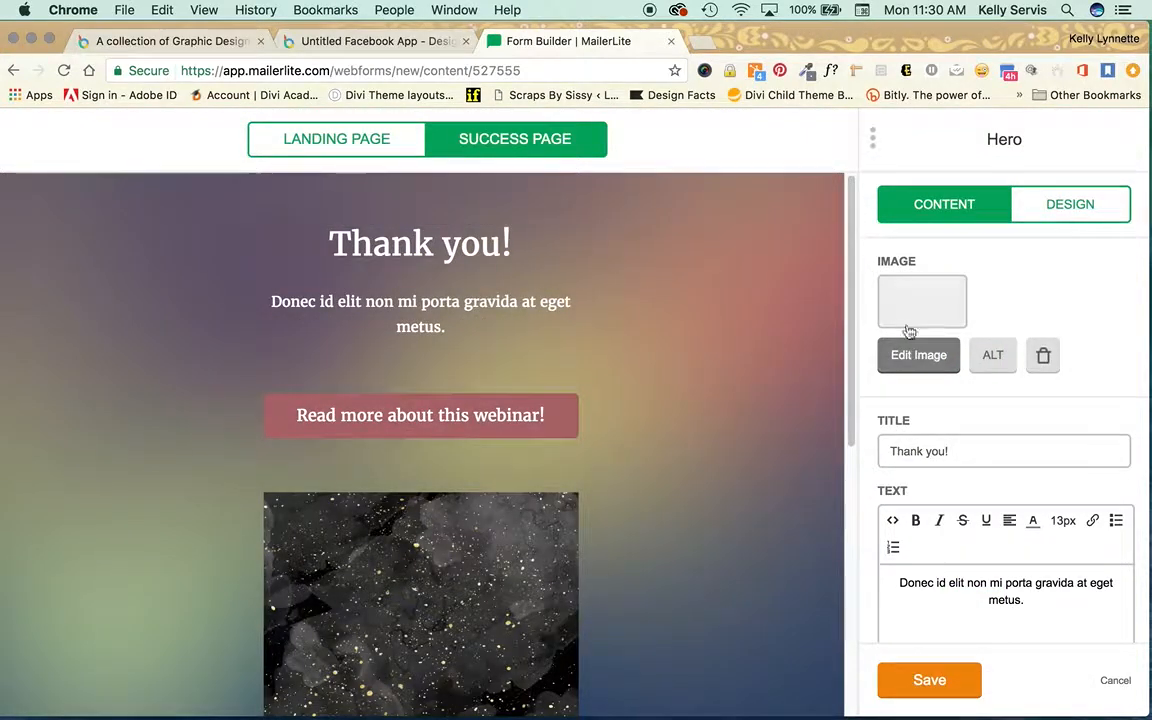
scroll(441, 598, down, 2)
scroll(441, 598, up, 2)
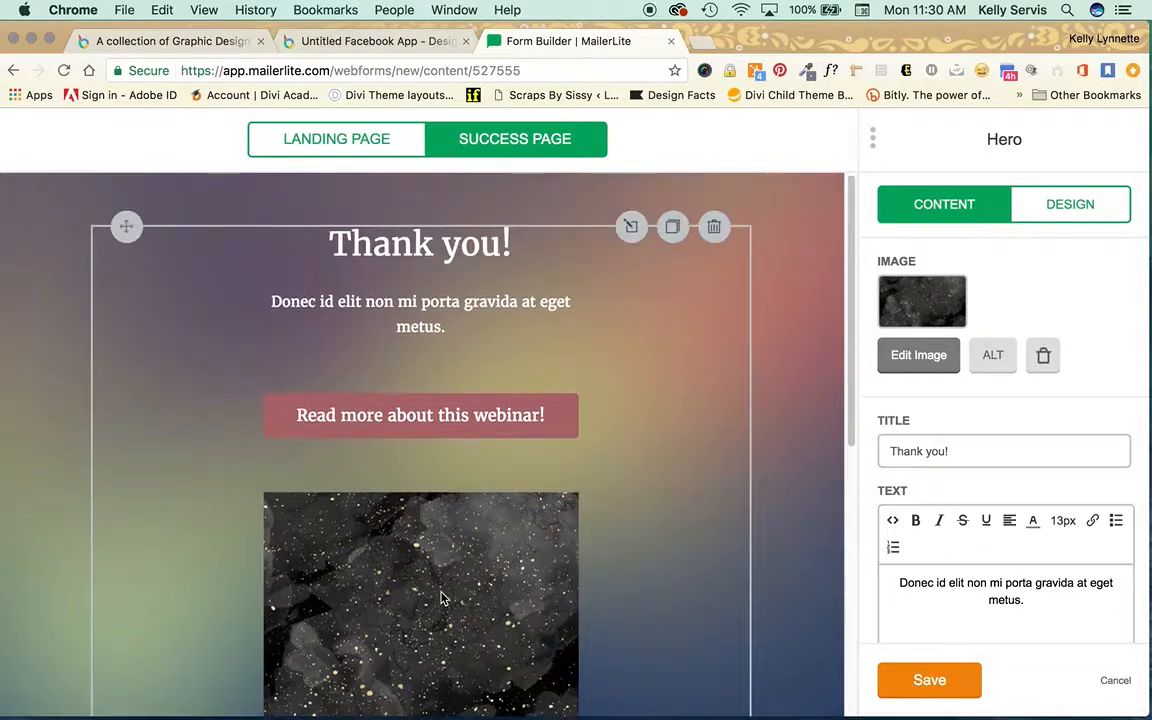
scroll(441, 598, down, 2)
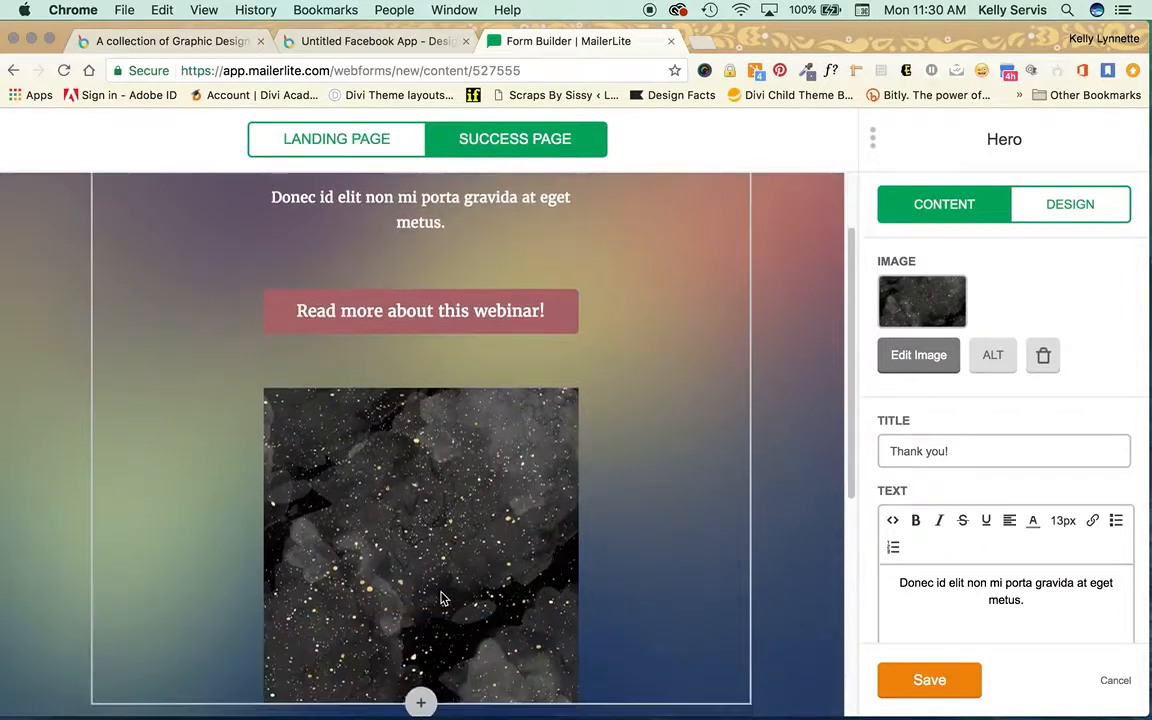
click(1045, 358)
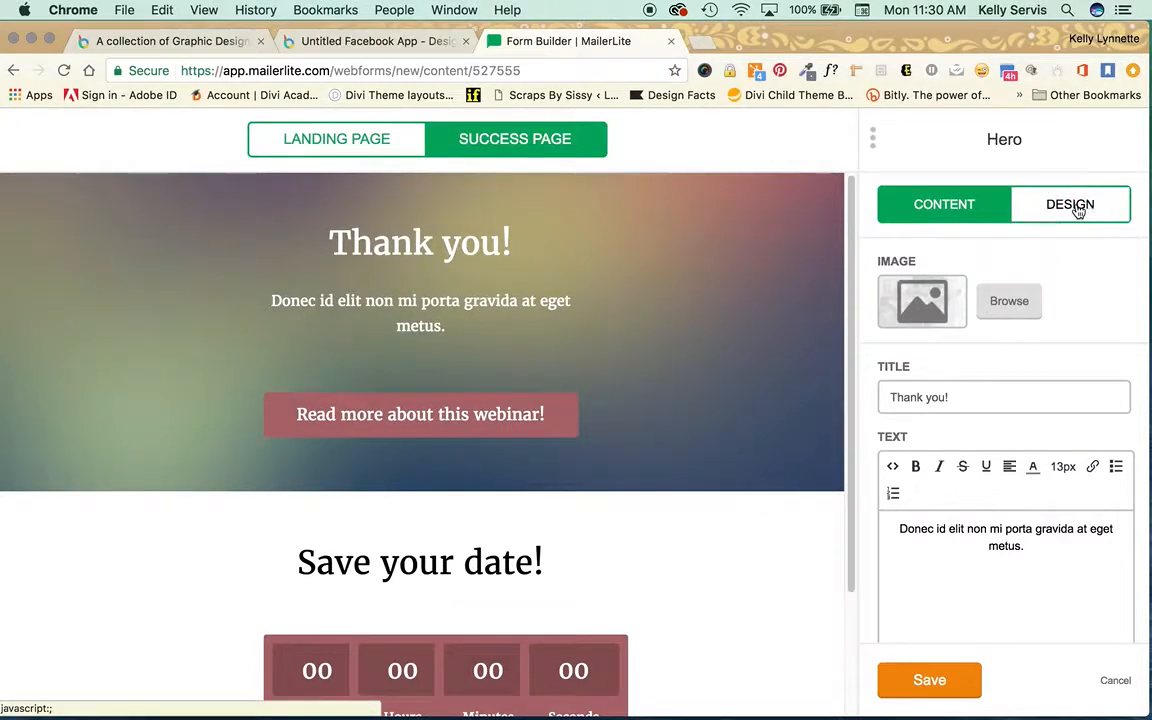
- Set the success page hero's background image to the black gold-speckled New-Branding-Paper picture and save the block
click(1078, 211)
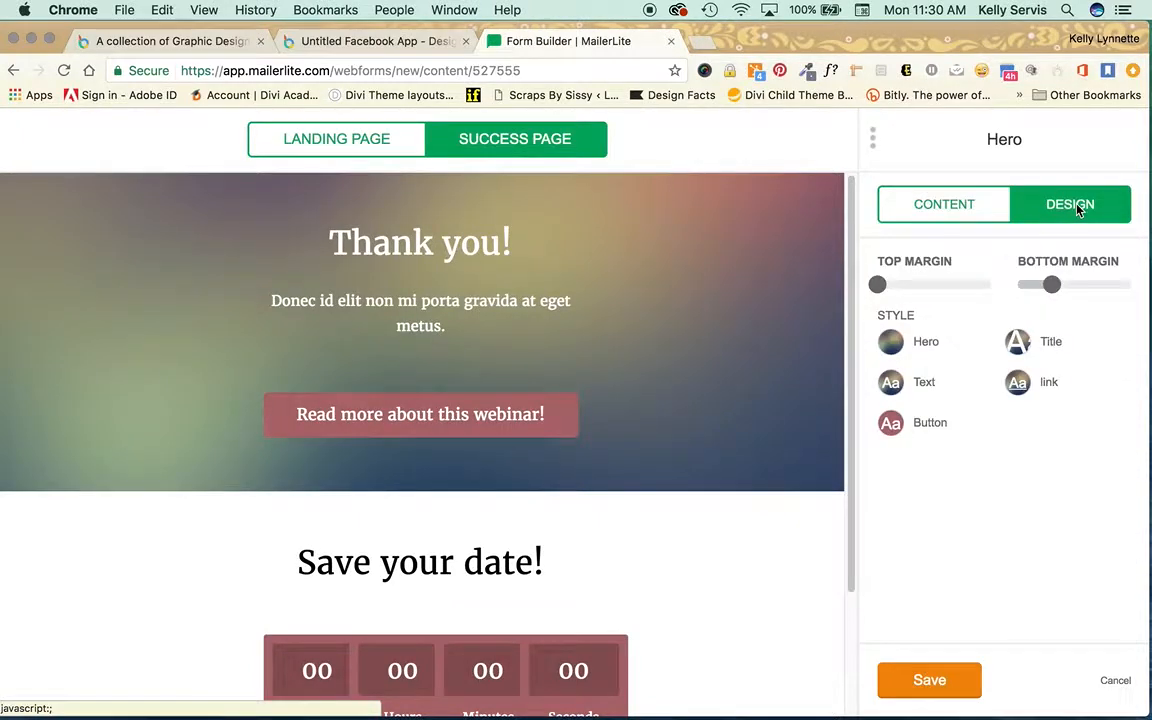
click(893, 343)
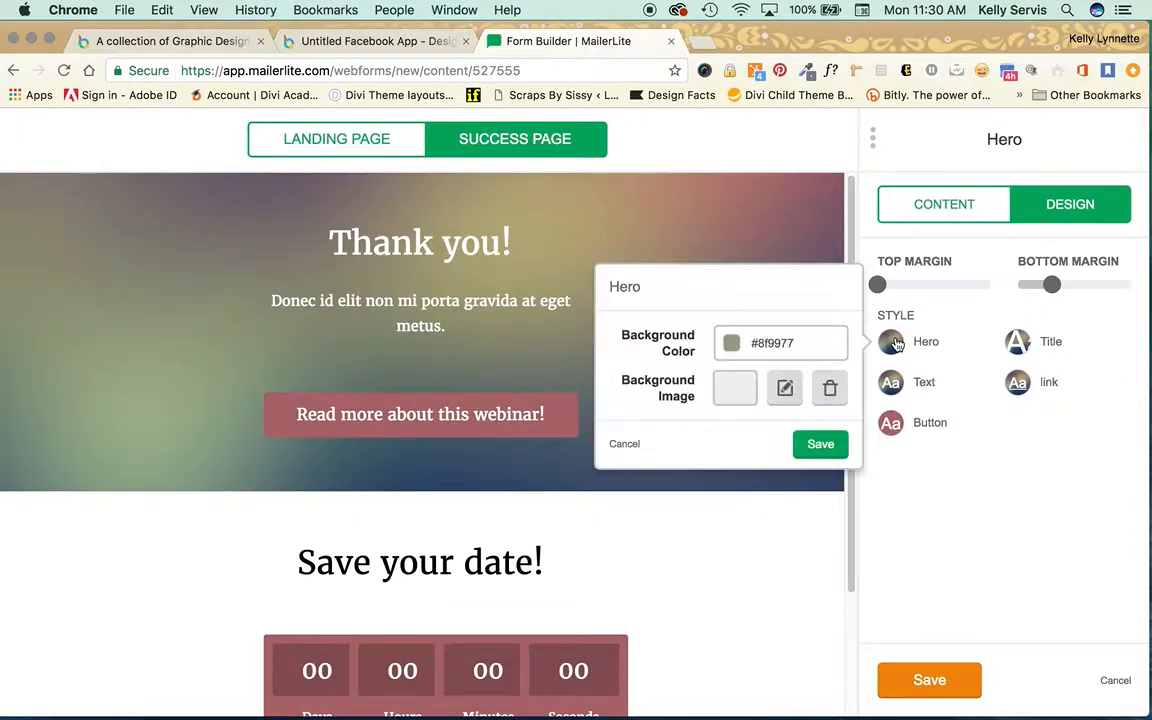
click(733, 405)
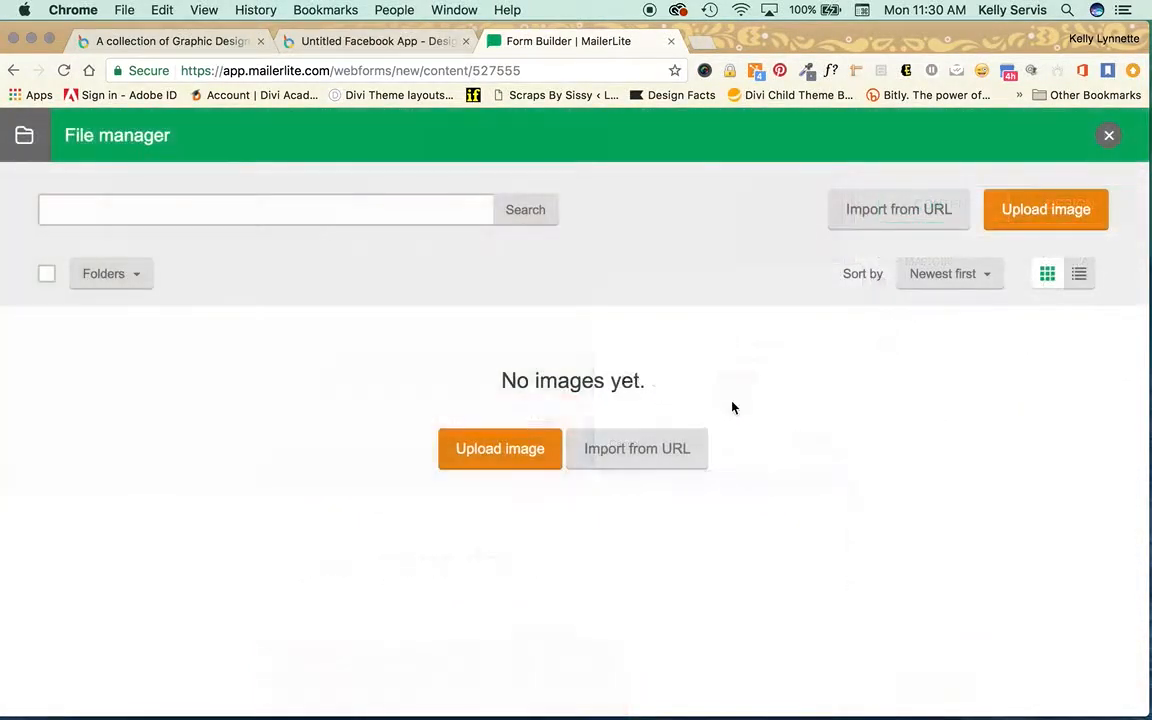
scroll(476, 512, down, 10)
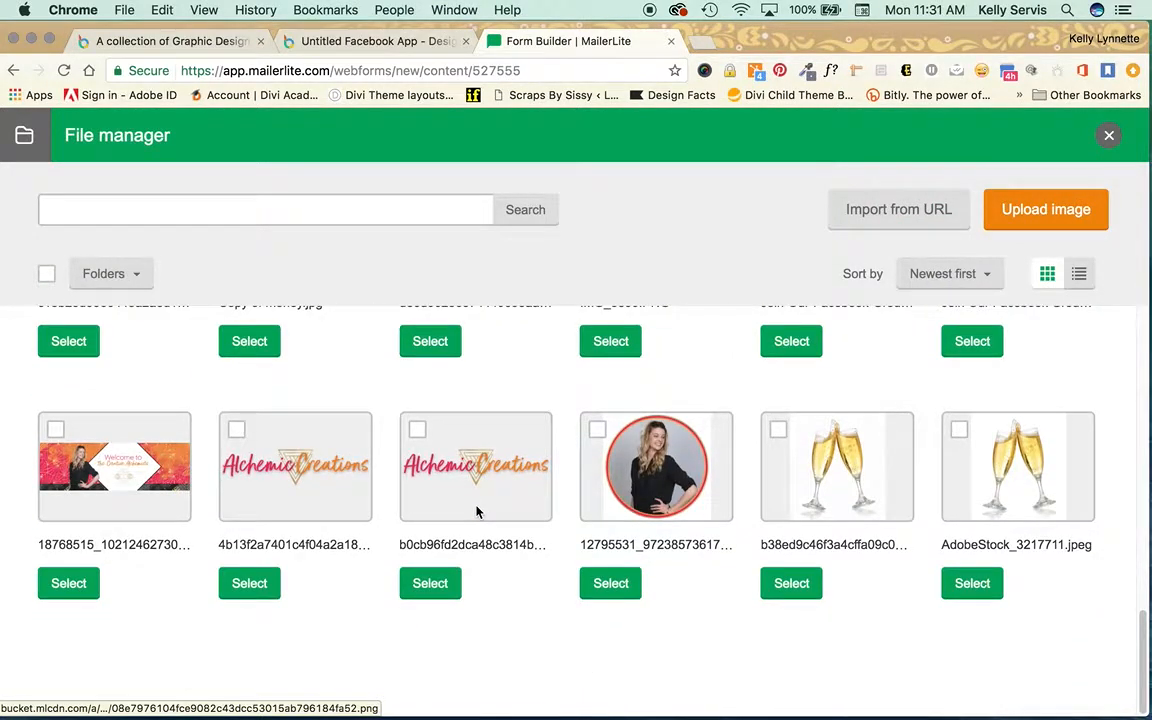
scroll(476, 512, down, 5)
scroll(476, 512, down, 2)
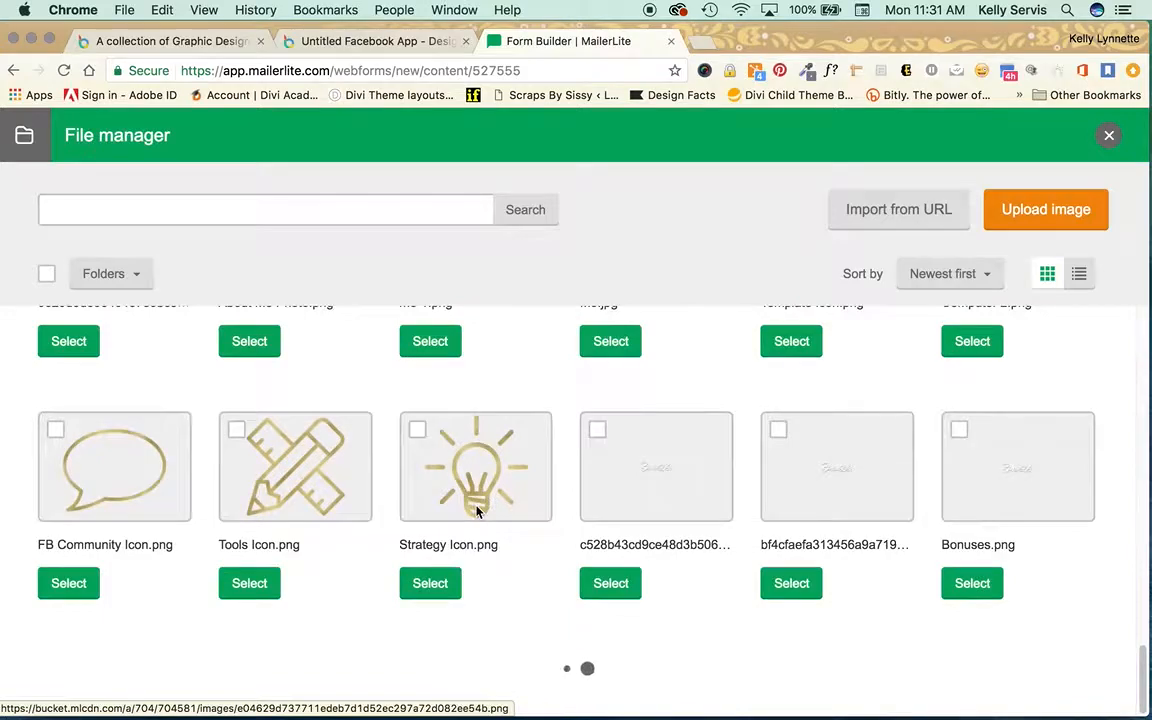
scroll(476, 512, down, 4)
scroll(476, 512, down, 3)
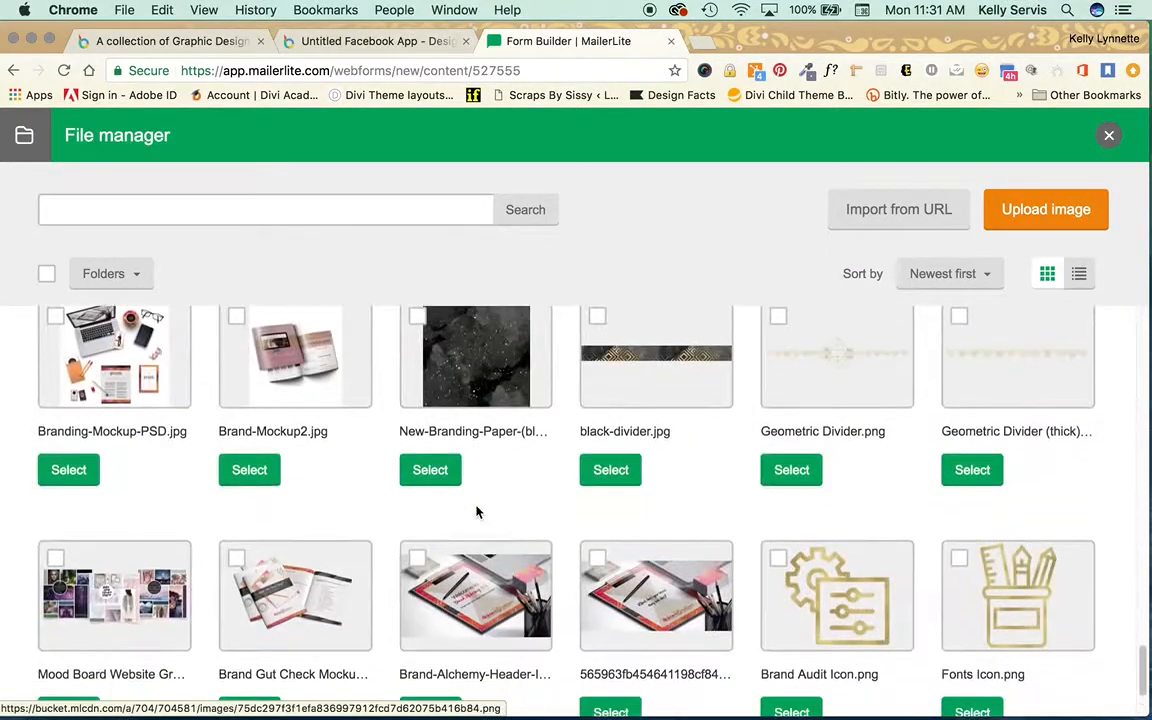
click(430, 470)
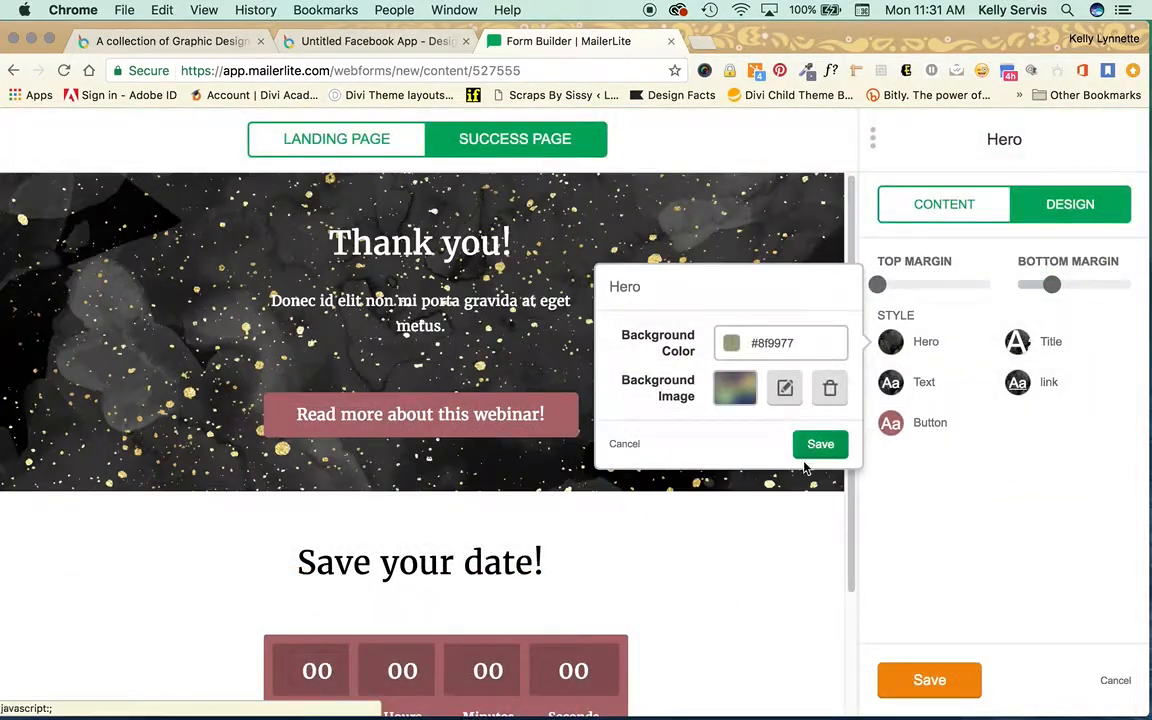
click(820, 444)
click(895, 678)
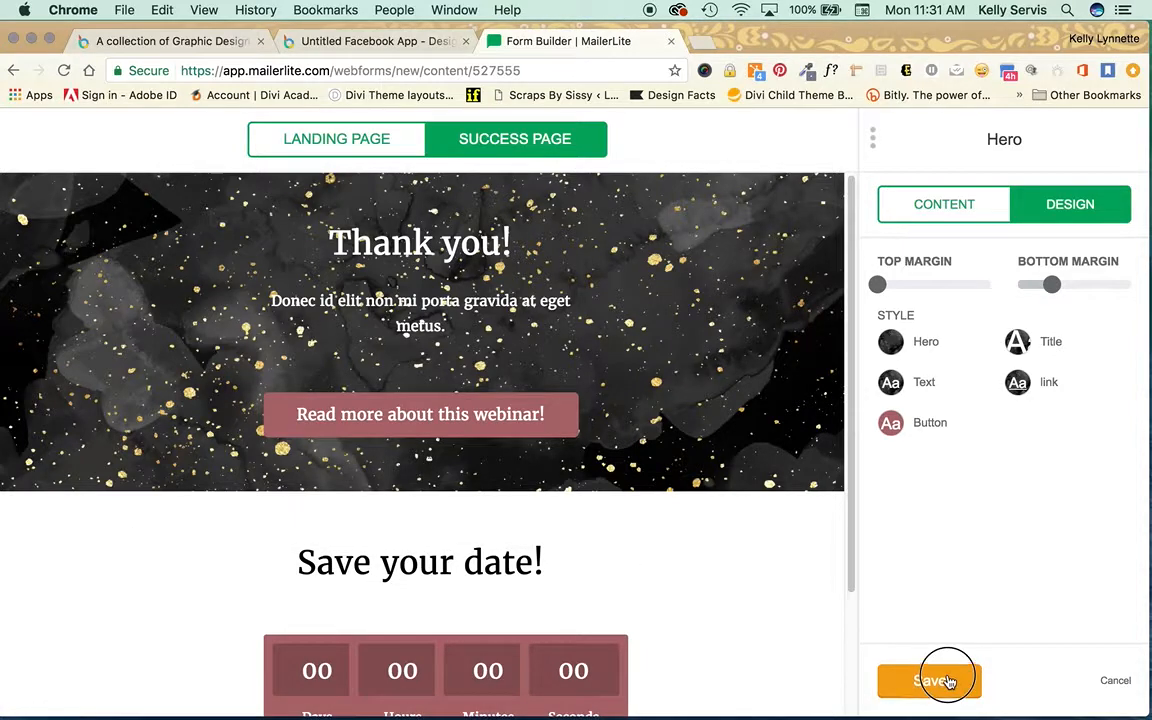
- Finish editing the page content and set the landing page URL ending to "mailerlite_webinar" in the page settings
click(1100, 140)
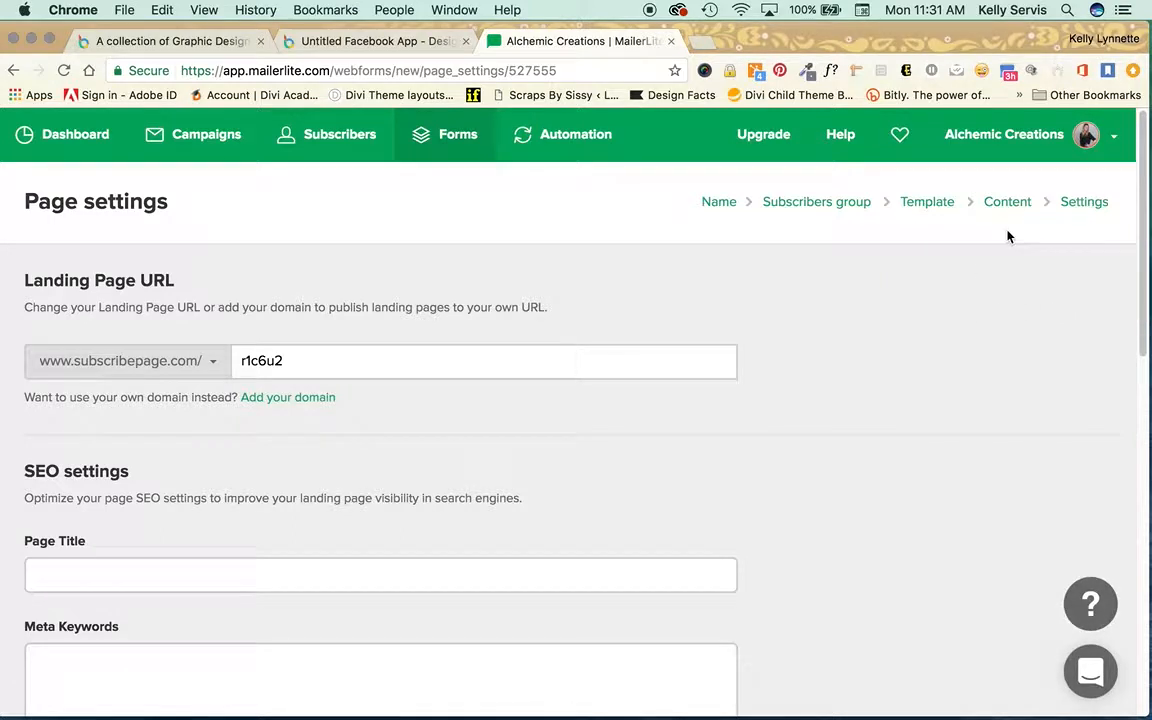
double_click(269, 372)
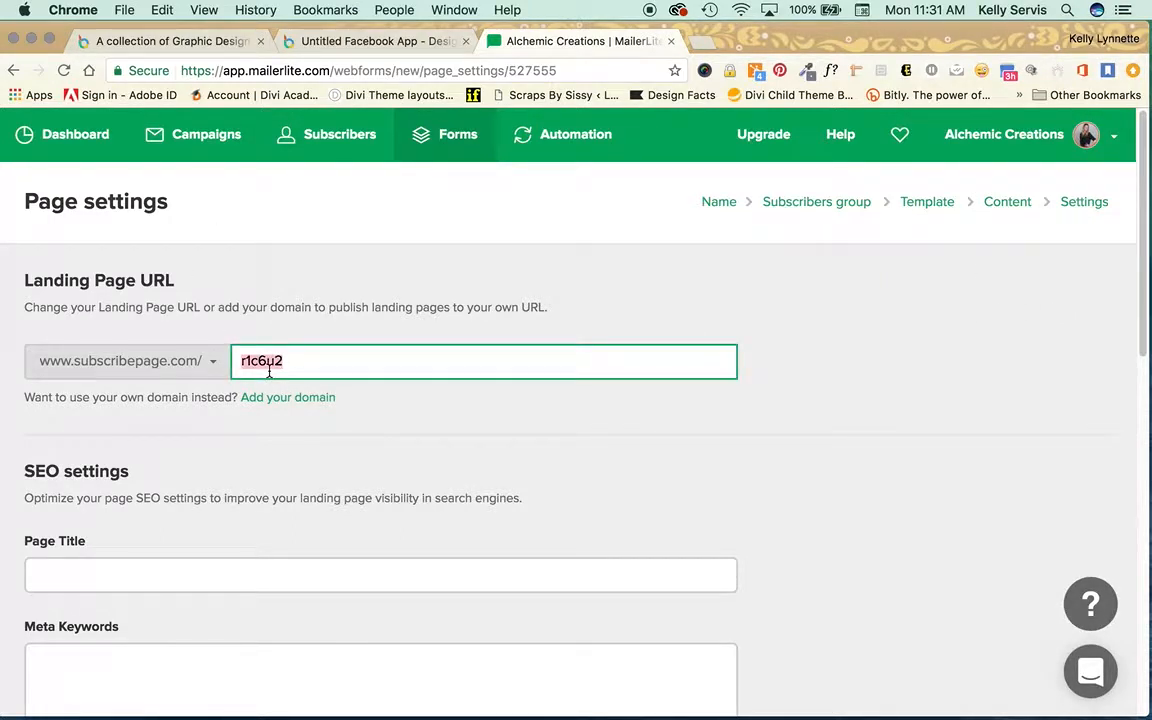
text(w)
text(mailer)
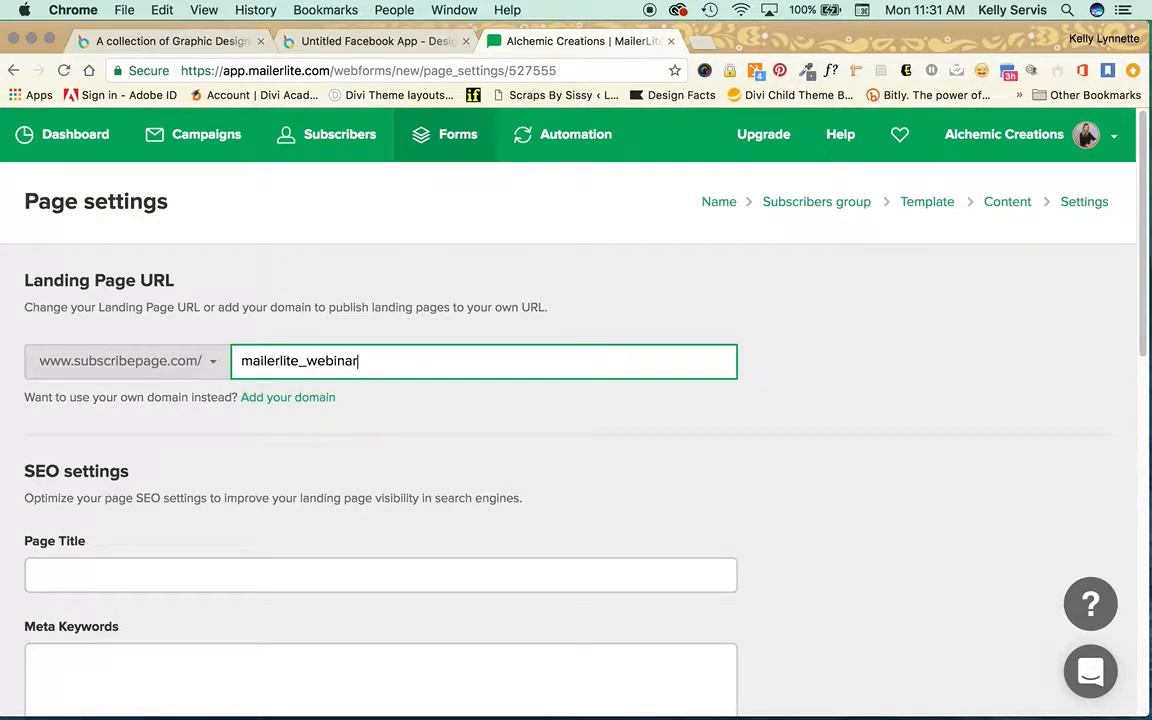
- Examine the domain choices and the custom ending of the landing page URL
scroll(300, 430, down, 1)
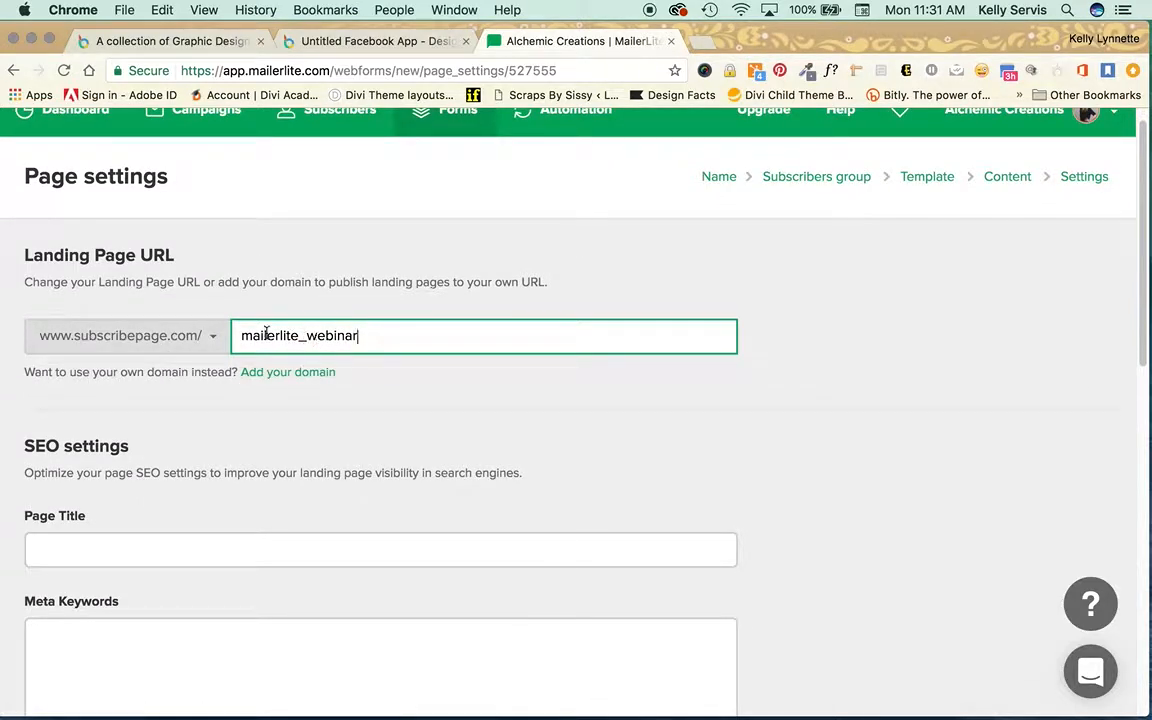
click(191, 341)
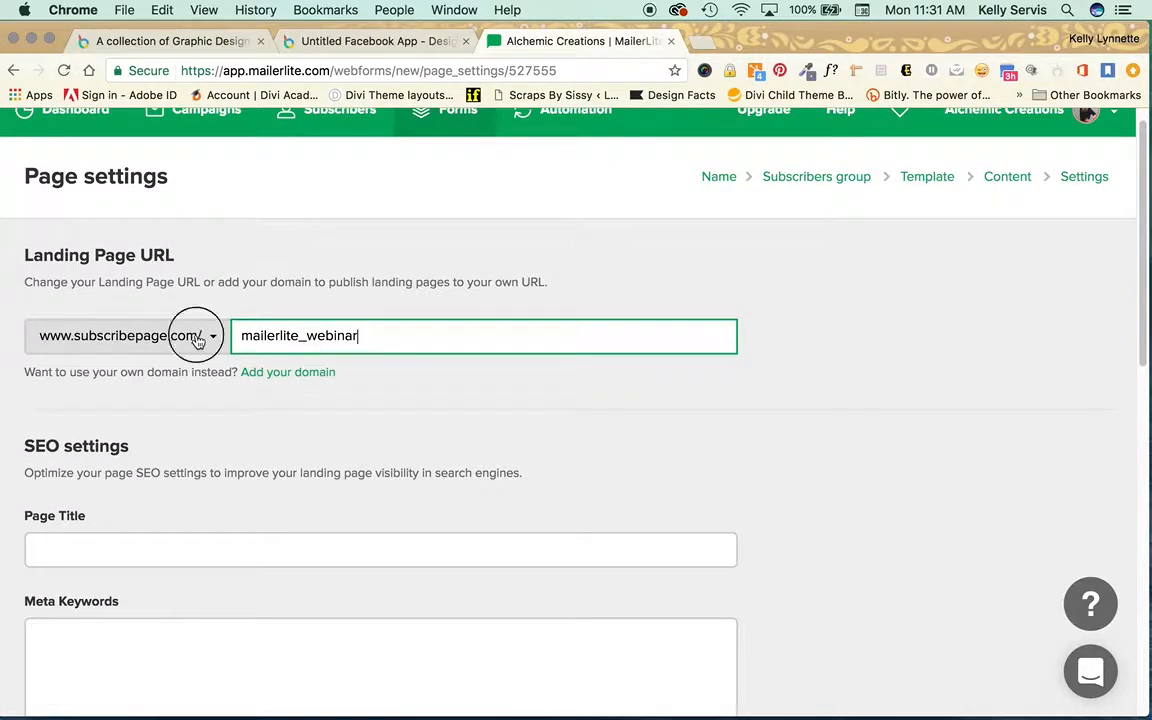
click(286, 392)
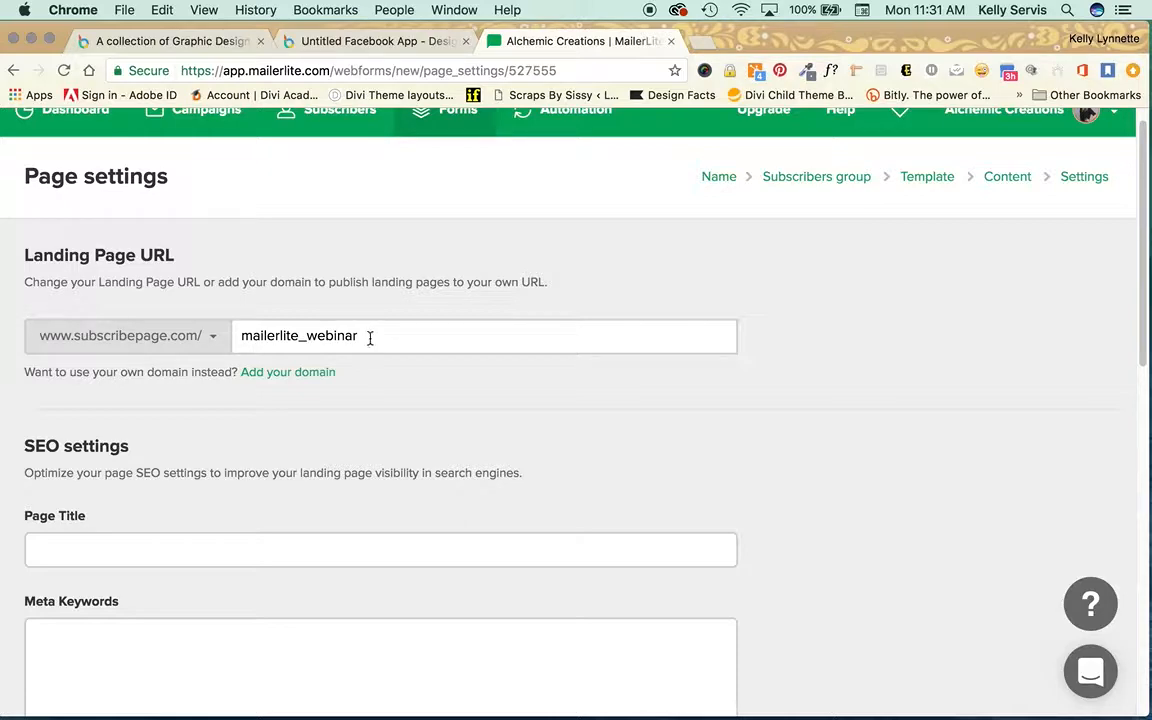
scroll(270, 418, down, 5)
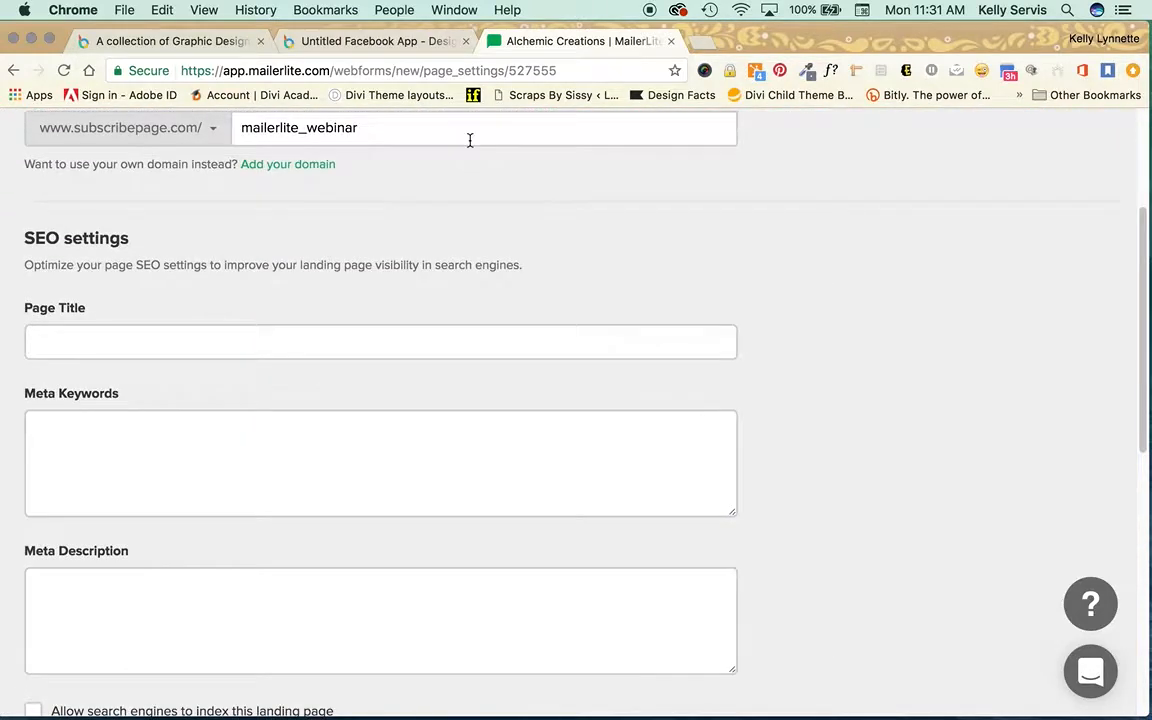
scroll(470, 141, up, 5)
click(346, 326)
double_click(346, 326)
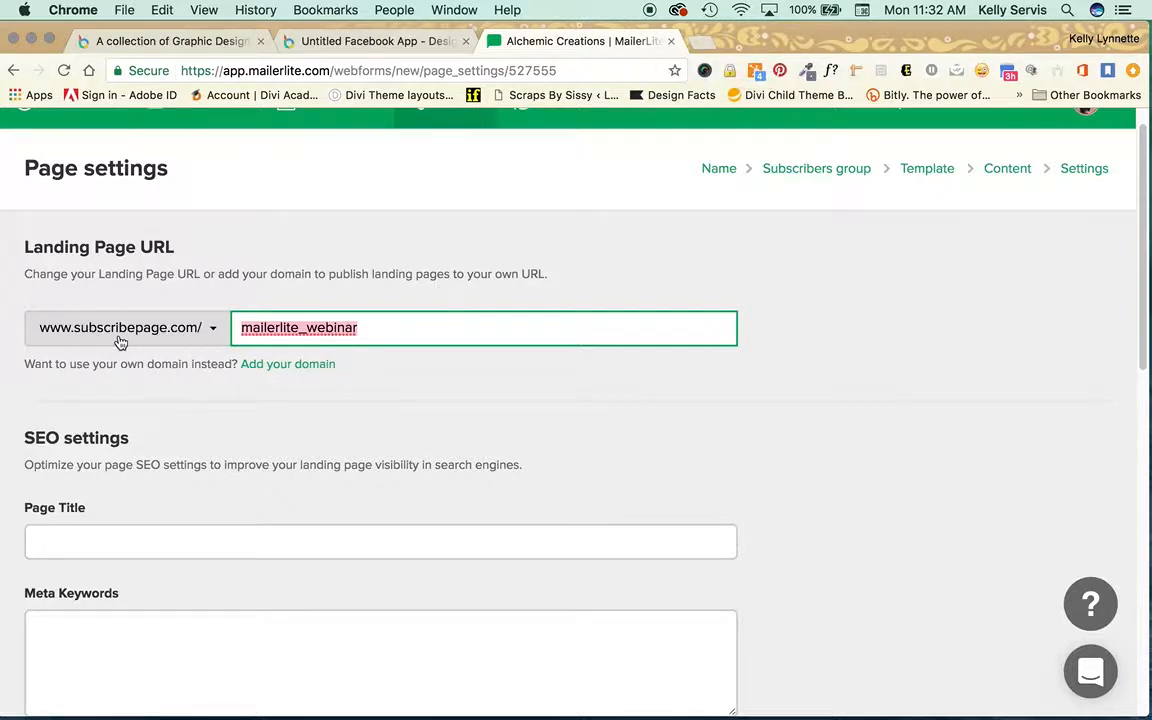
- Review the SEO fields and the Facebook Share settings down to the end of the page settings
scroll(447, 444, down, 3)
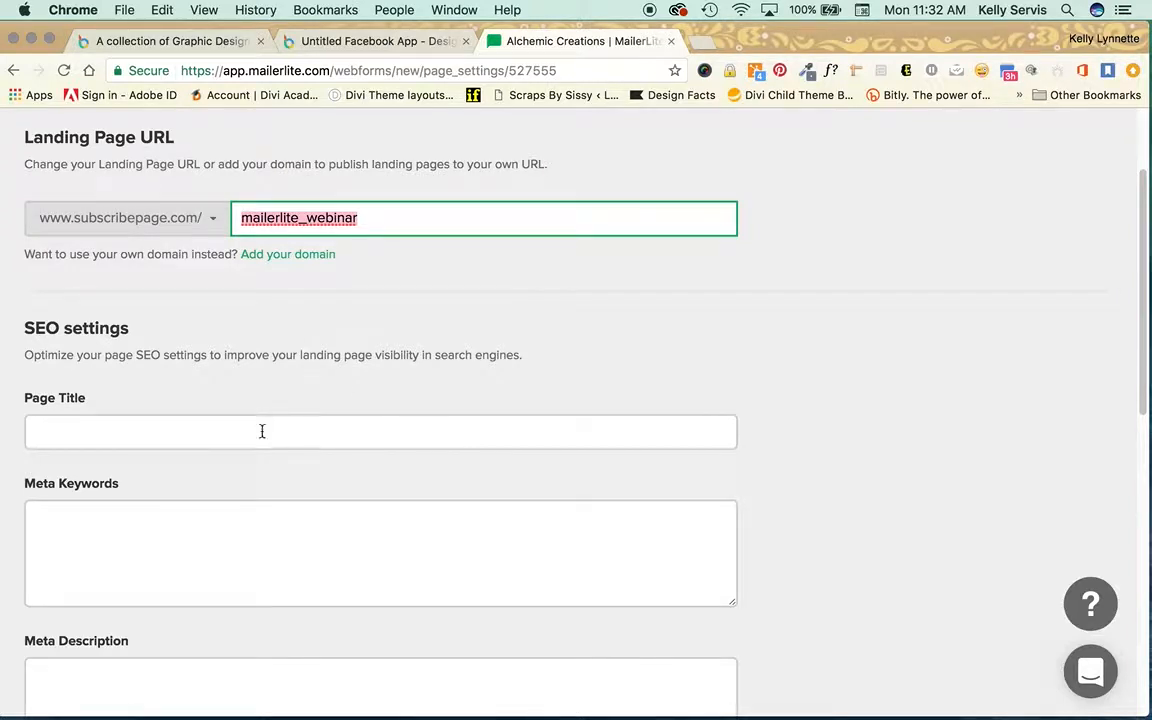
scroll(260, 429, down, 1)
click(183, 393)
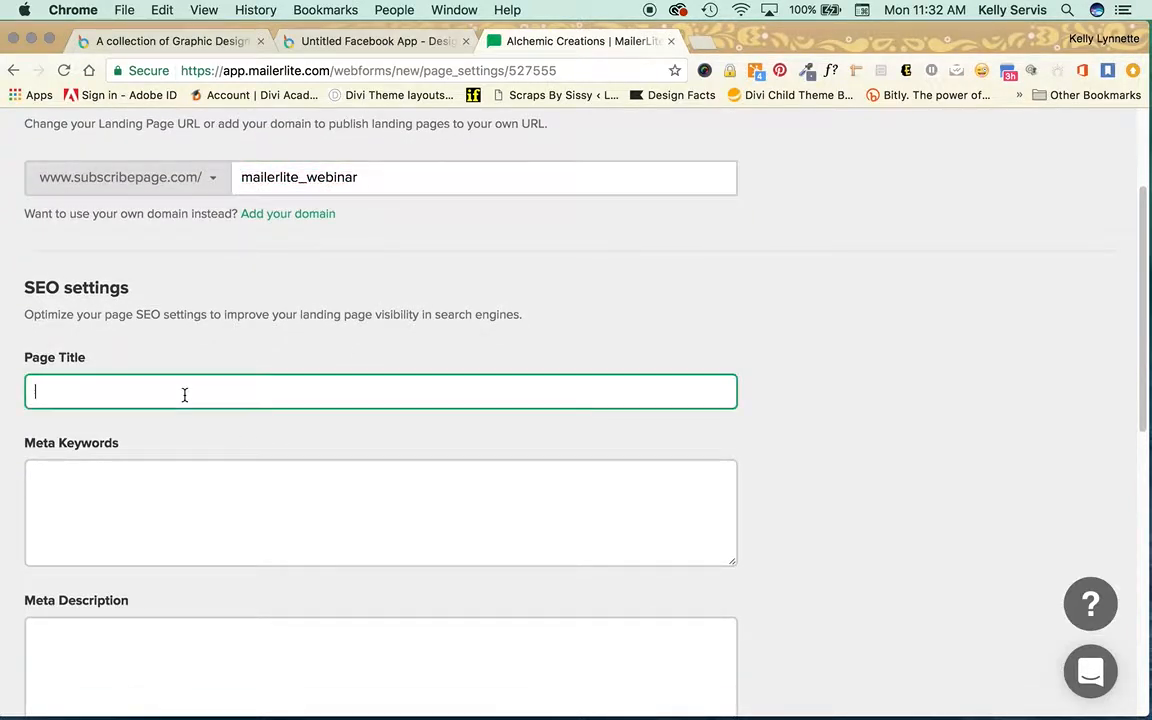
scroll(183, 393, down, 3)
scroll(147, 391, down, 3)
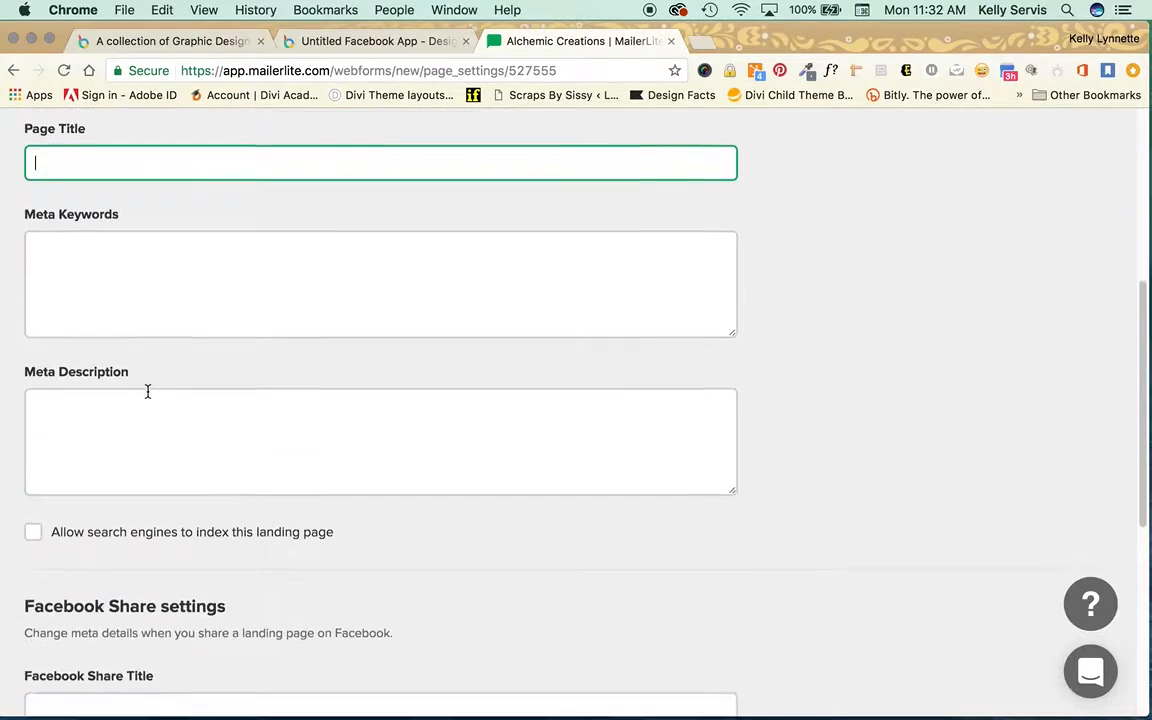
click(106, 273)
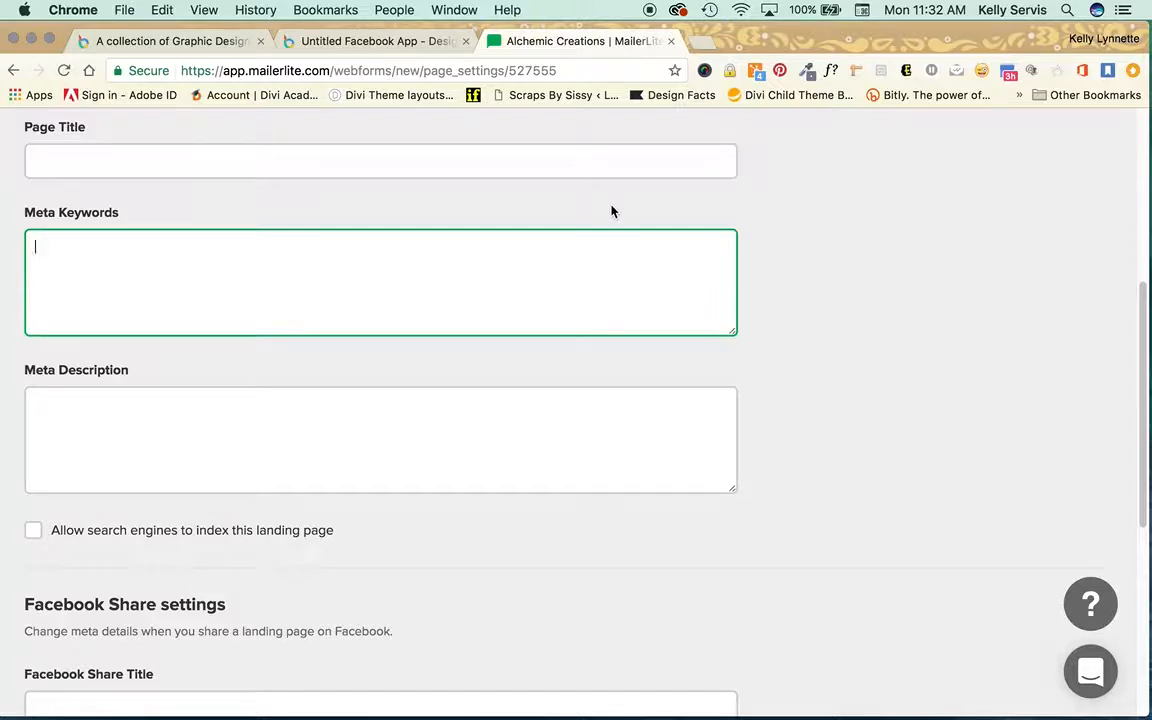
scroll(612, 211, down, 6)
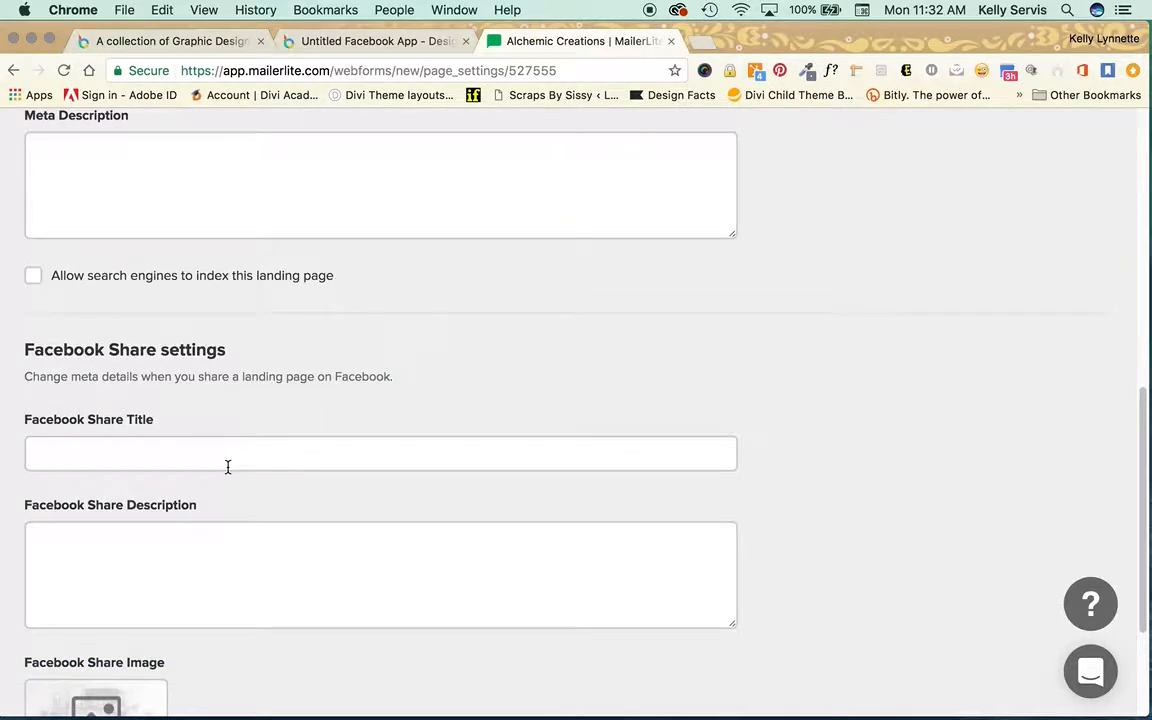
scroll(226, 468, down, 1)
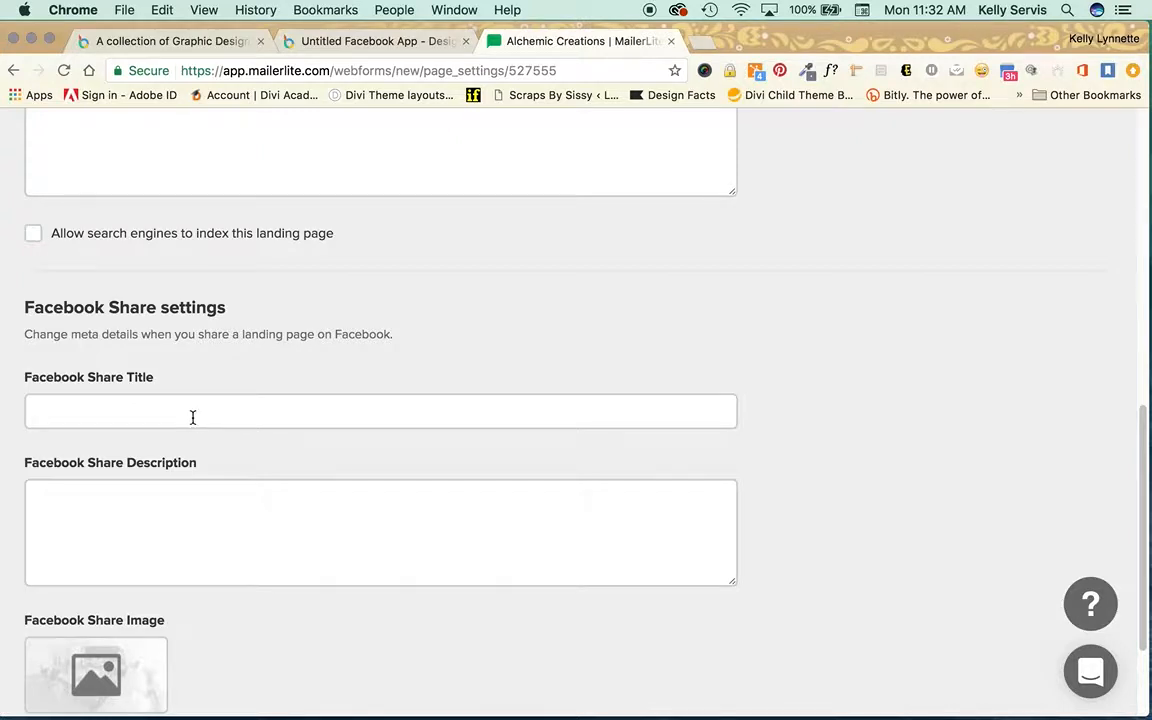
scroll(136, 490, down, 1)
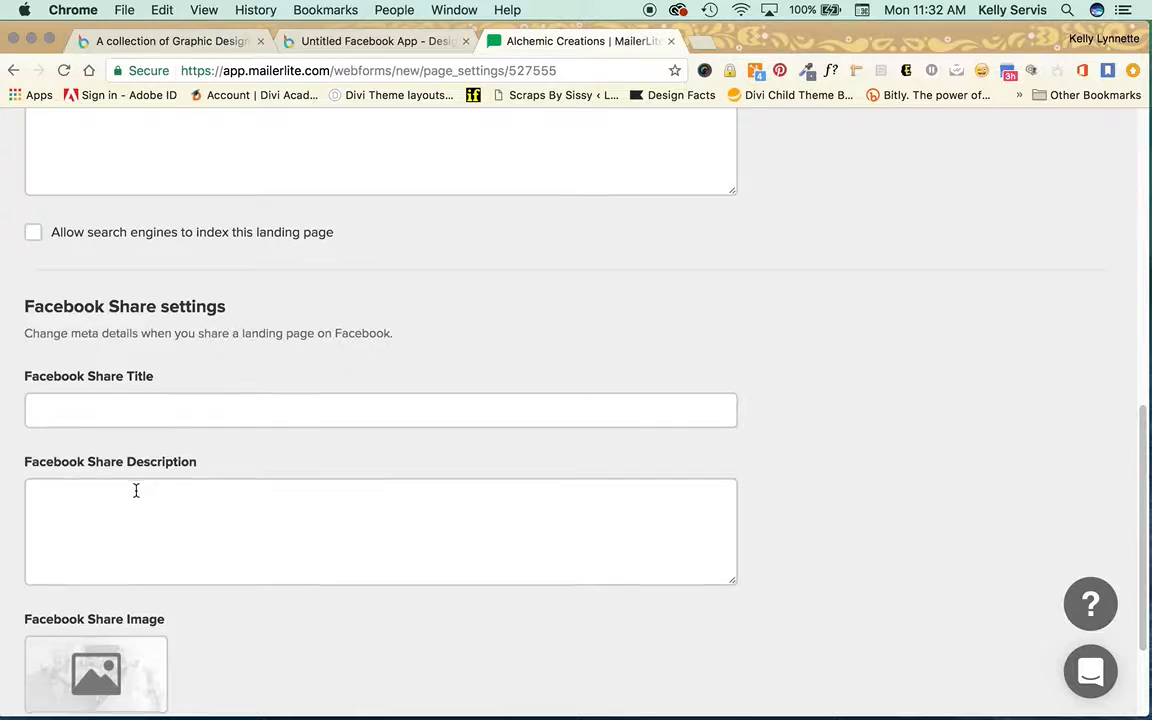
scroll(136, 490, down, 3)
scroll(101, 510, down, 1)
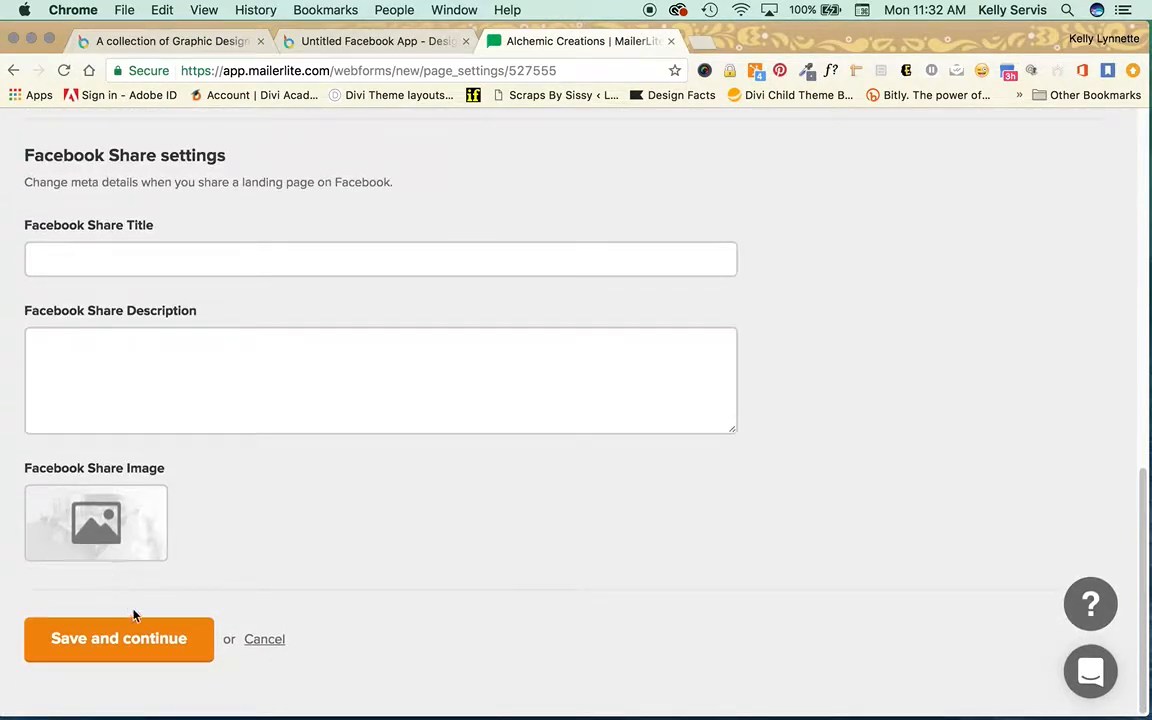
- Save the page settings and open the copied landing page URL in a new browser tab
click(110, 640)
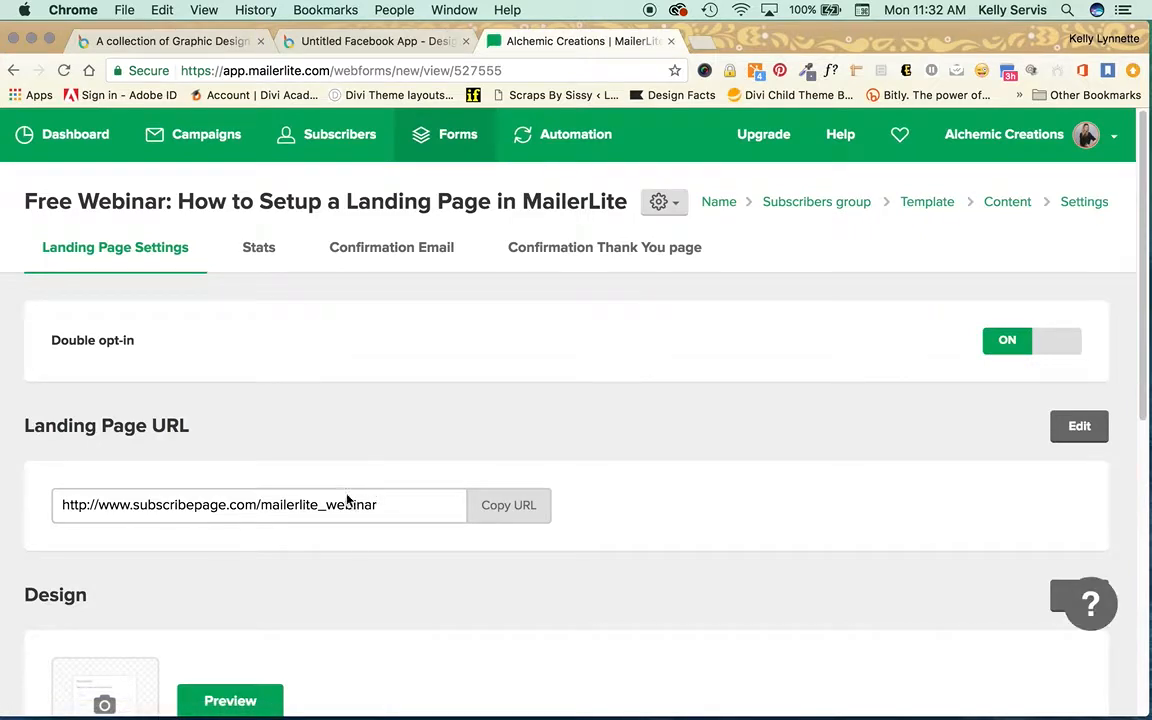
click(401, 505)
key(super+c)
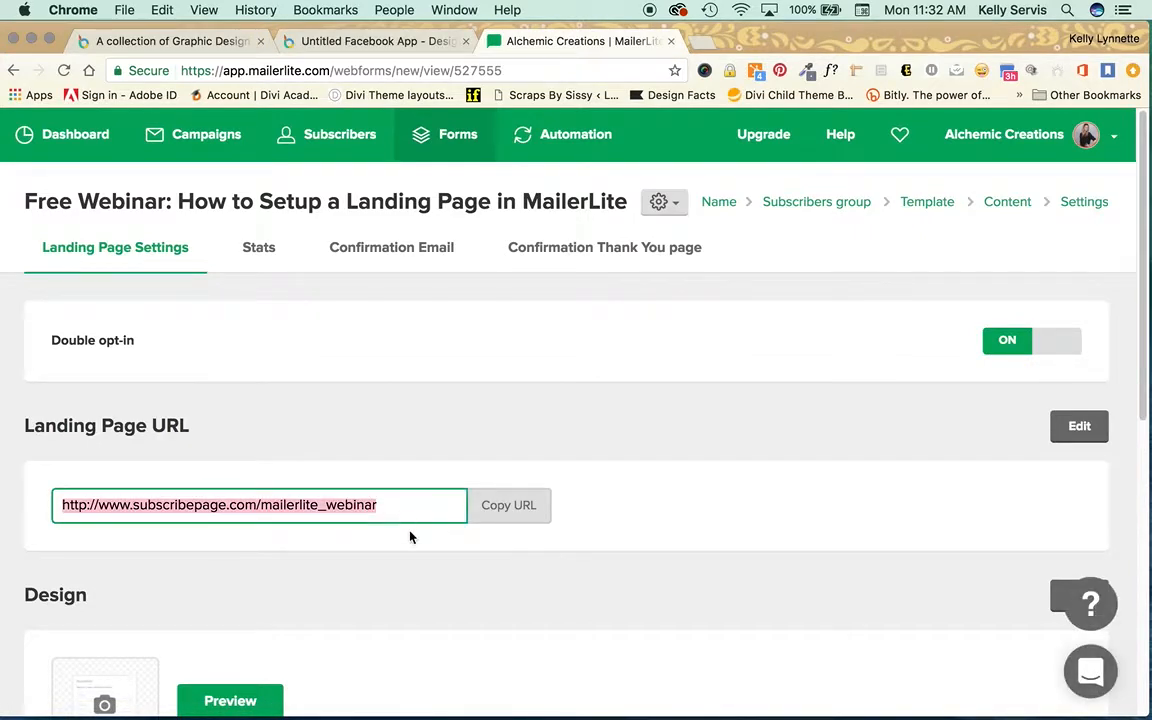
click(703, 42)
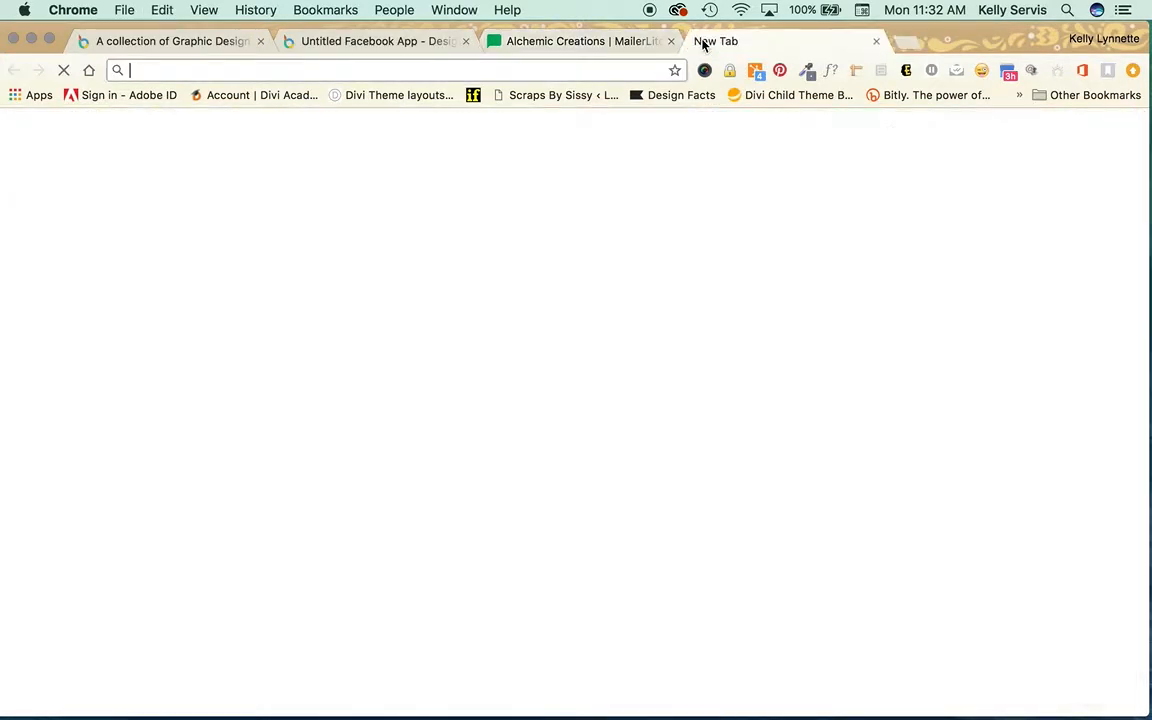
key(super+v)
key(Return)
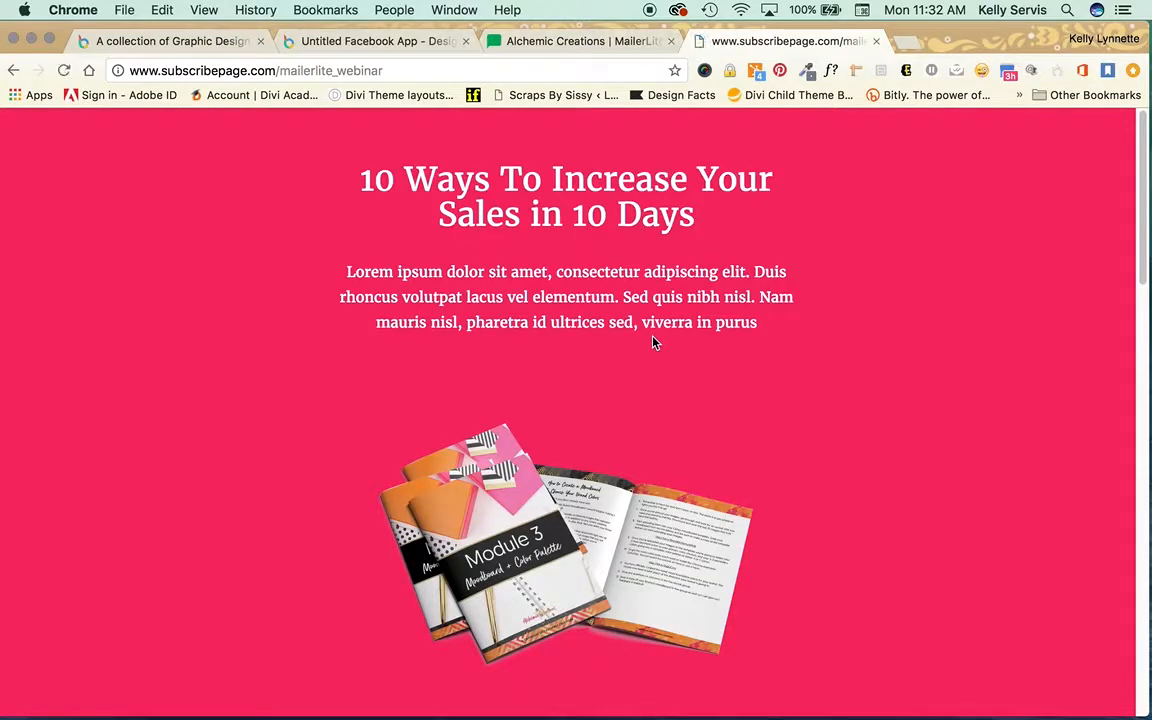
- Review the live webinar page from the hero section through the signup form, countdown and footer
scroll(653, 343, down, 3)
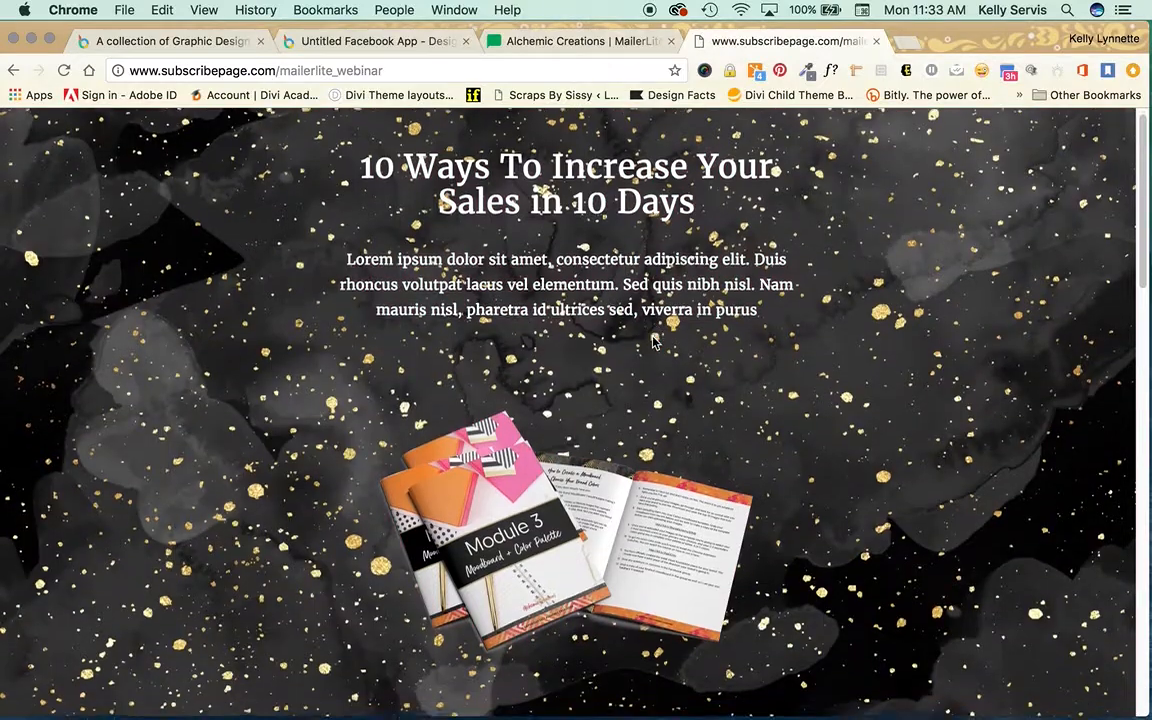
scroll(653, 343, down, 15)
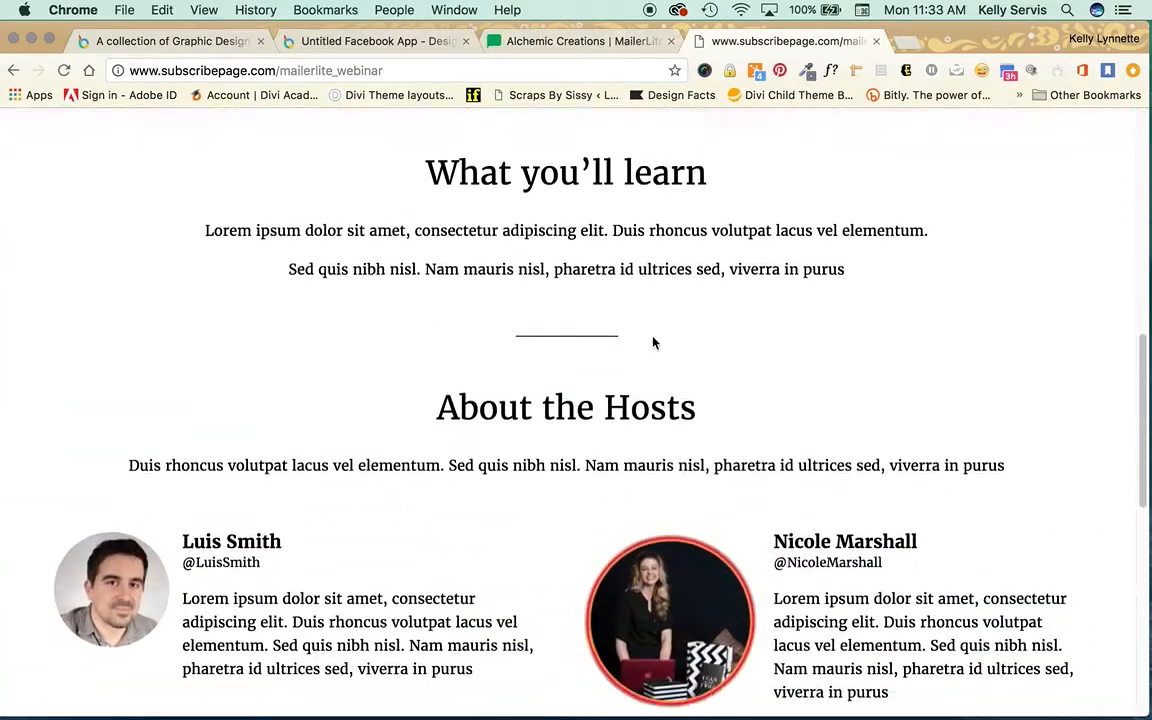
scroll(652, 343, down, 8)
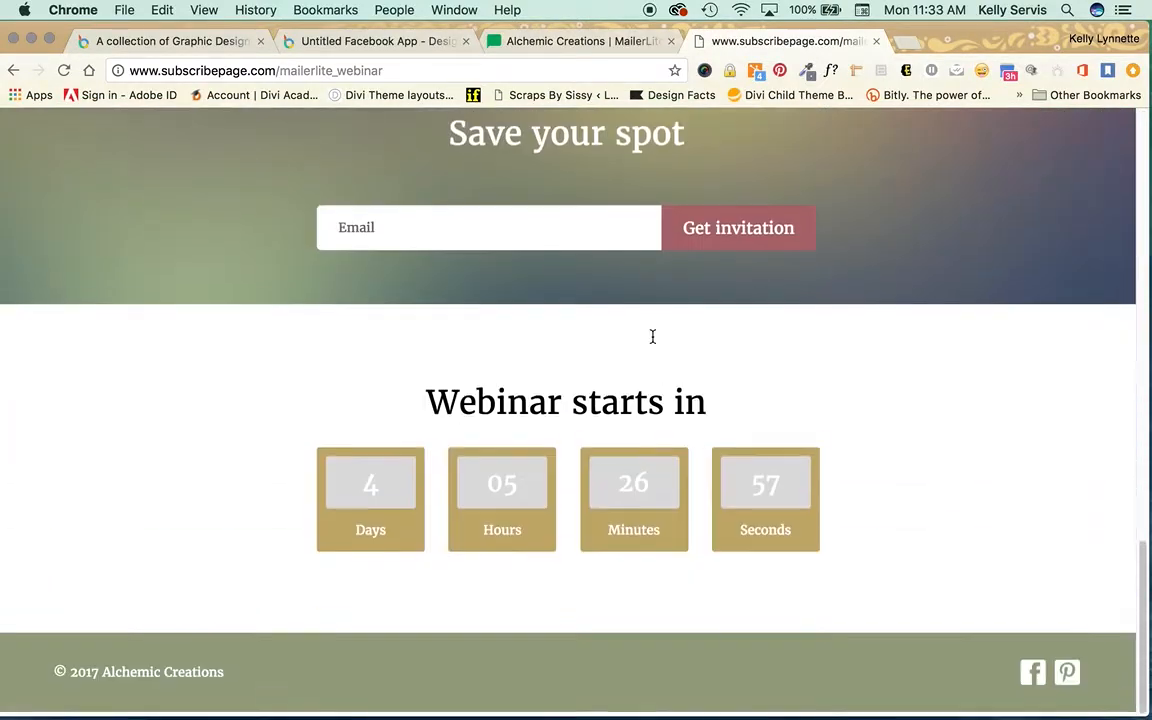
scroll(652, 336, up, 20)
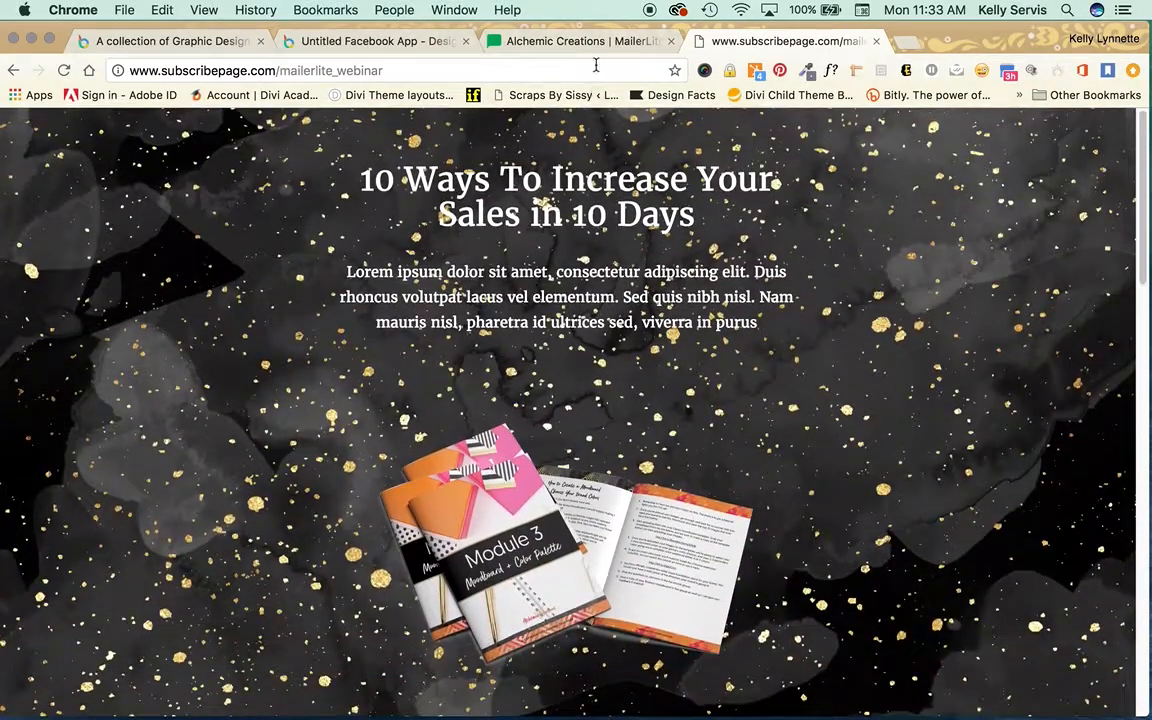
scroll(677, 330, down, 12)
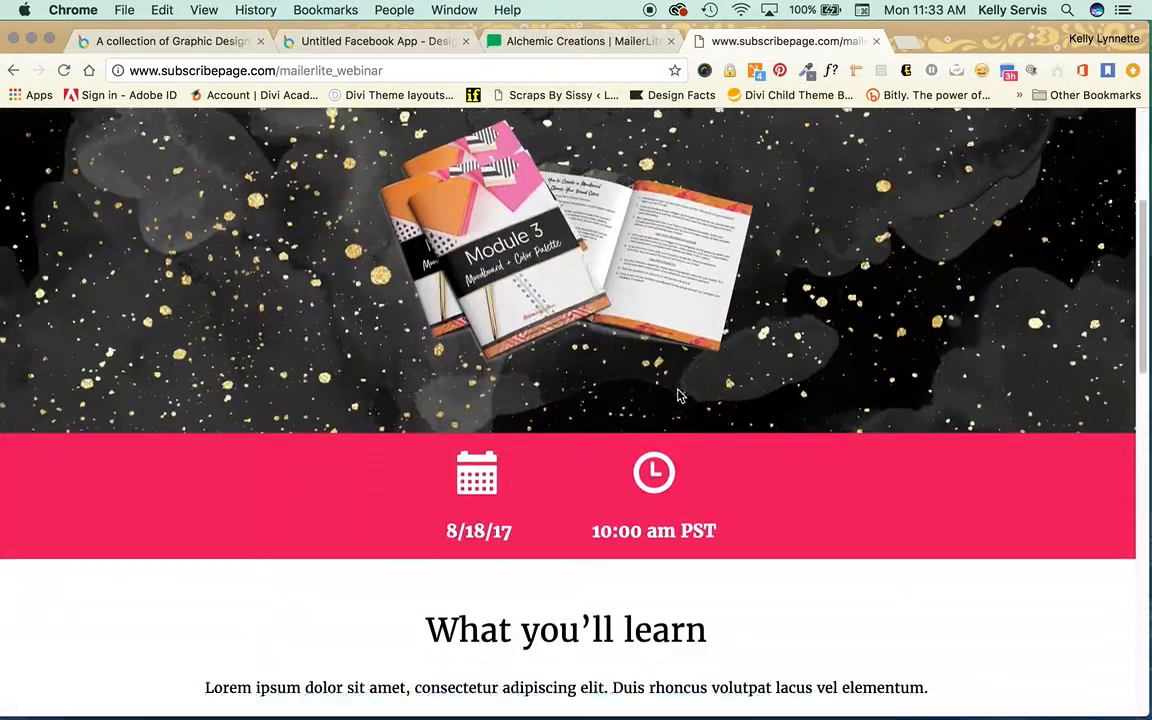
scroll(660, 398, down, 10)
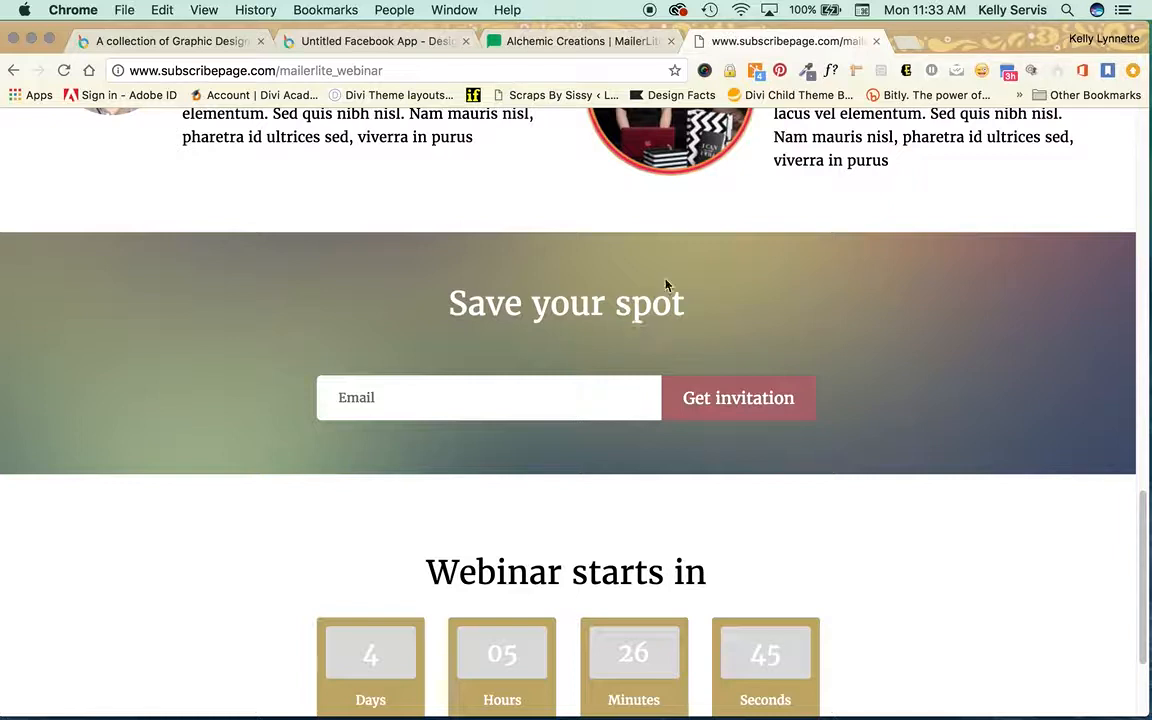
- Return to the MailerLite landing page overview and review its URL, design, page settings and subscriber group sections
click(588, 41)
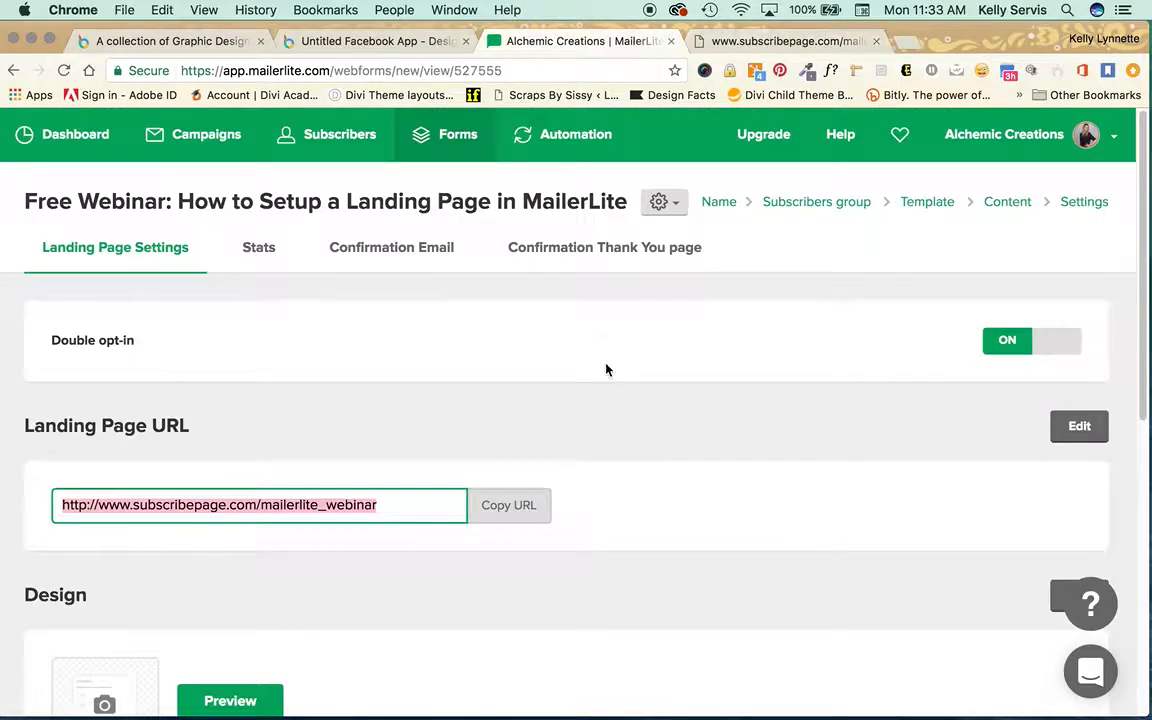
scroll(606, 369, down, 3)
scroll(606, 369, down, 1)
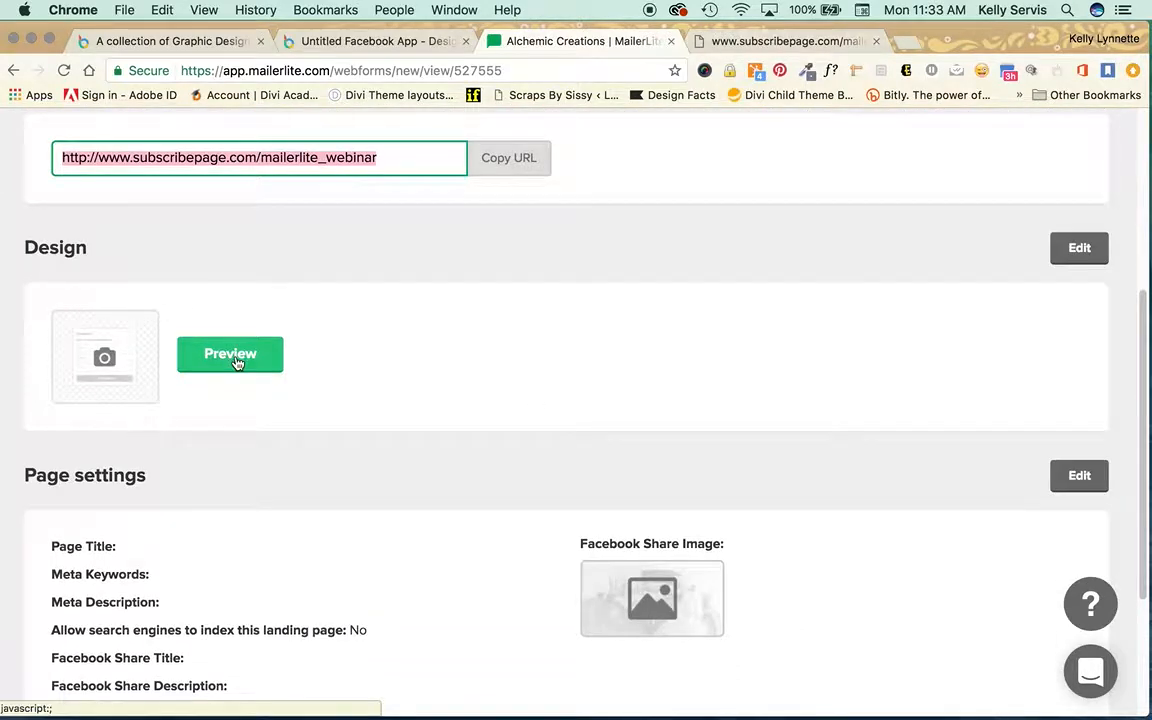
scroll(237, 362, down, 3)
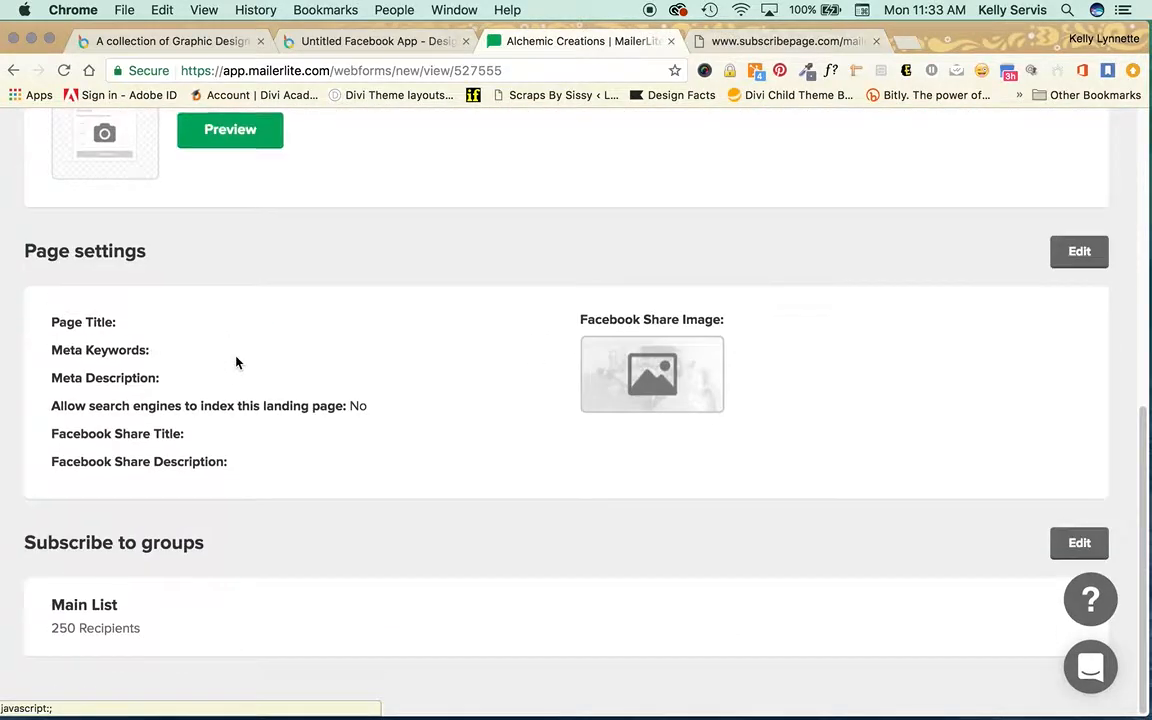
scroll(370, 477, up, 1)
scroll(369, 477, up, 7)
click(369, 477)
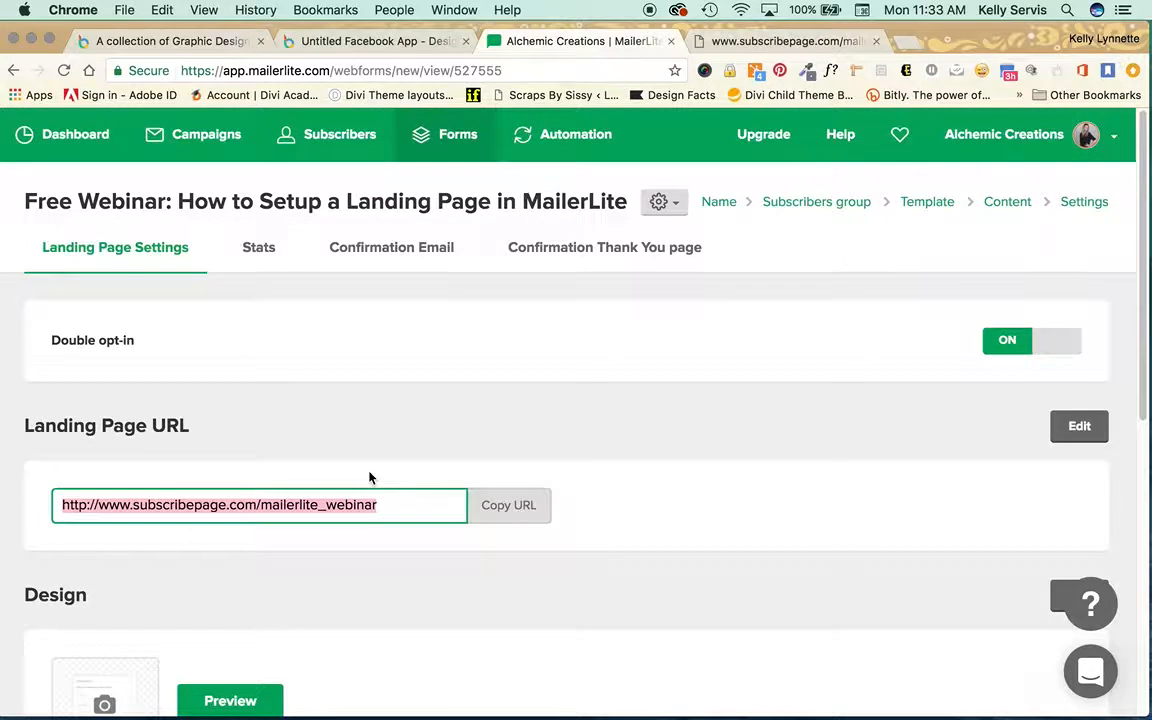